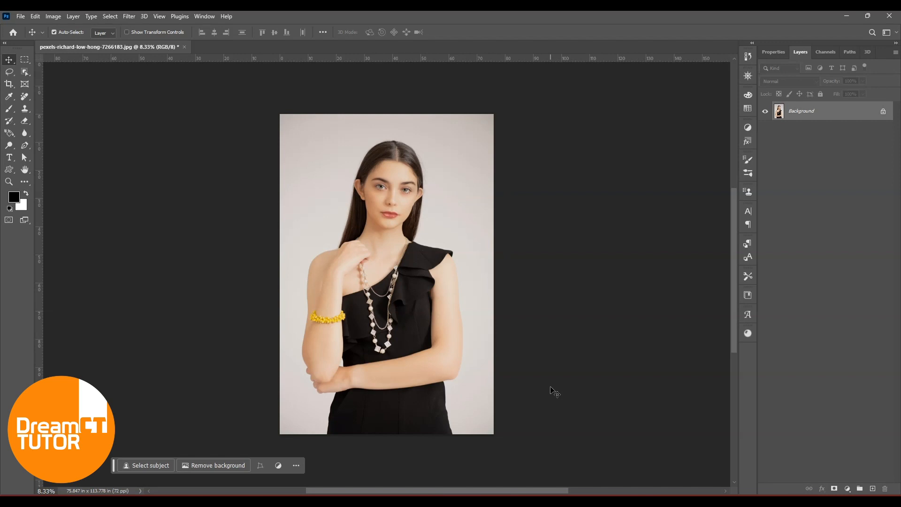
Add a white horizontal text layer reading "DREAM" in Baskerville Old Face over the portrait.
click(8, 96)
click(9, 157)
click(305, 184)
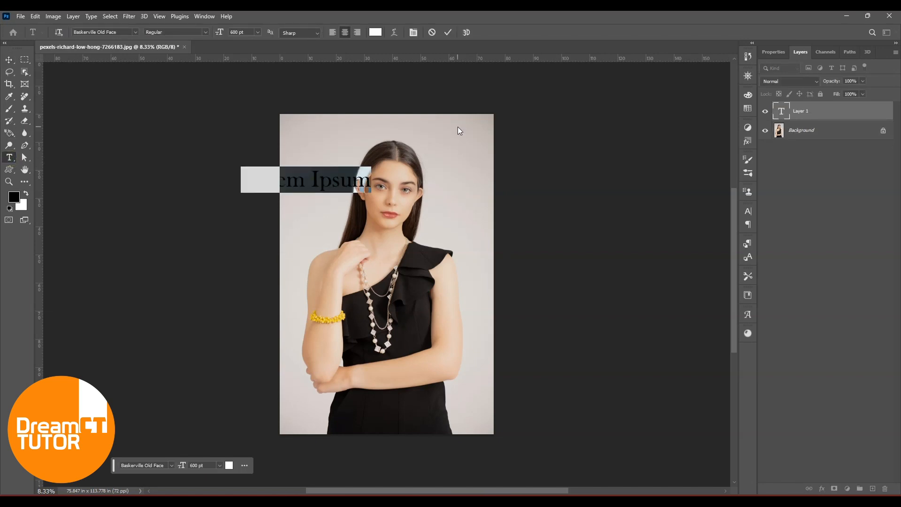
text(DREAM CITY)
key(ctrl+shift+Left)
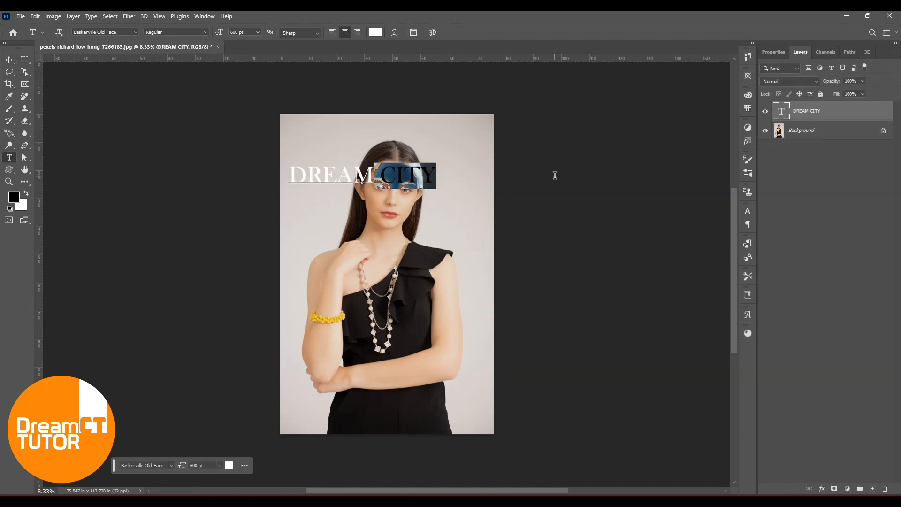
key(BackSpace)
Scale the DREAM text to about 208% and centre it horizontally over the woman's face.
click(9, 60)
drag(398, 176, 467, 140)
key(ctrl+t)
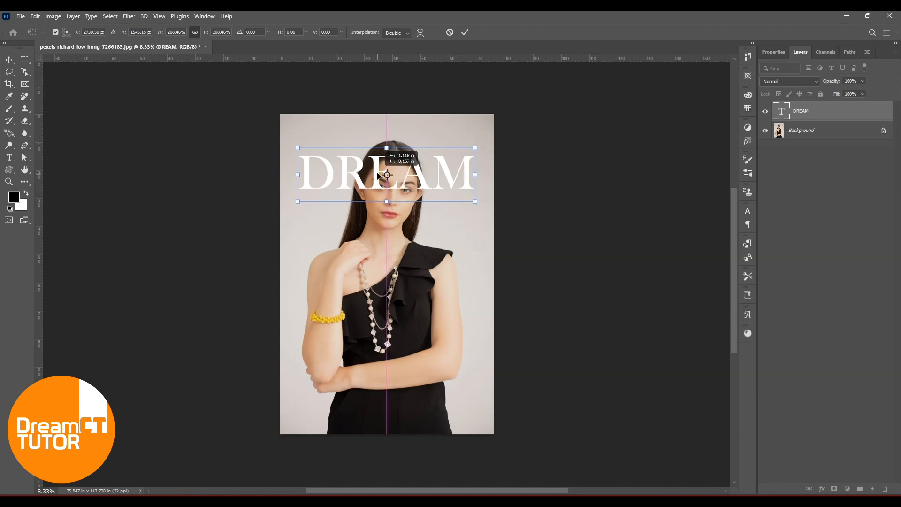
key(Return)
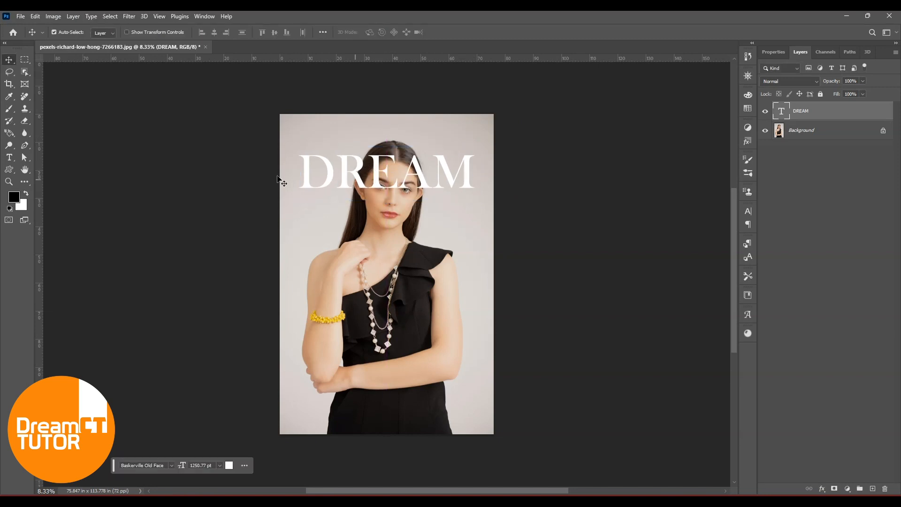
Set the DREAM text's font size to 1200 pt.
click(10, 159)
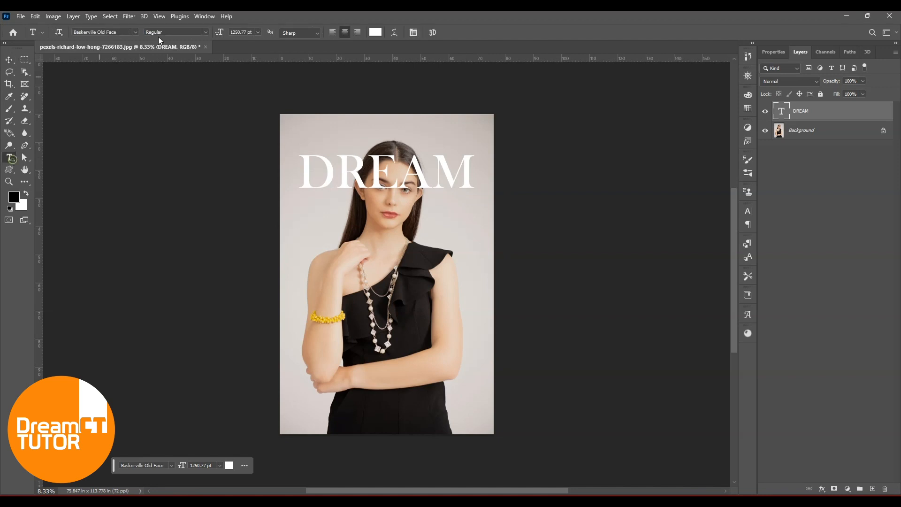
click(231, 33)
text(1200)
key(Return)
click(225, 30)
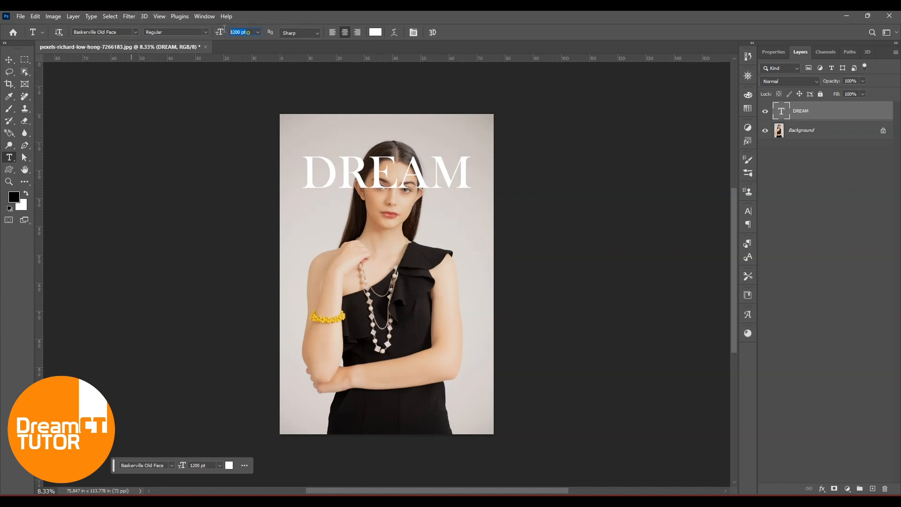
text(1)
key(Escape)
Scale the DREAM text to about 119% and place it centred across the upper part of the photo.
key(v)
mouse_move(347, 174)
mouse_down()
mouse_move(335, 178)
mouse_move(341, 183)
mouse_up()
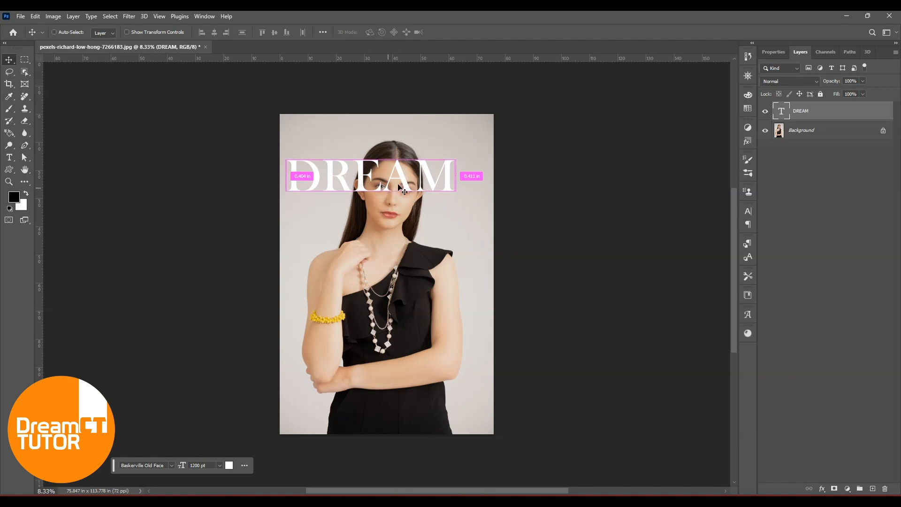
key(ctrl+t)
drag(458, 151, 484, 133)
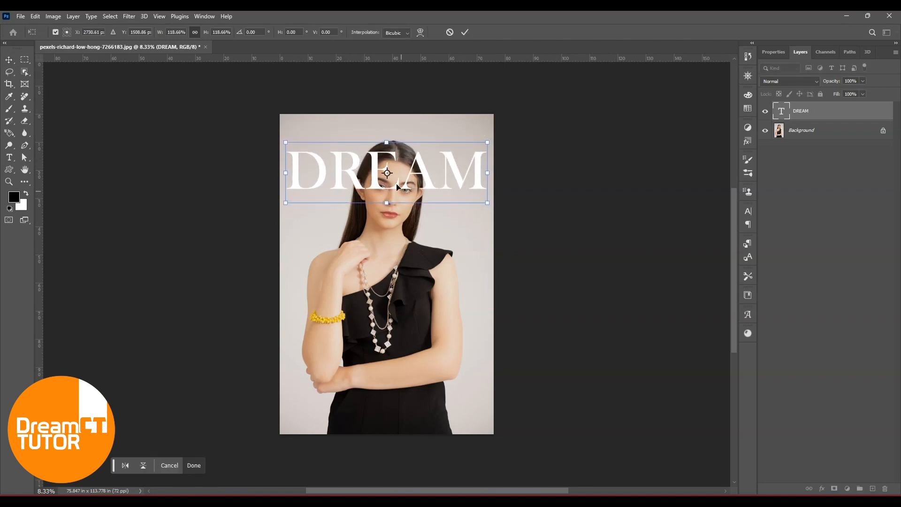
mouse_move(380, 169)
mouse_down()
mouse_move(379, 153)
mouse_move(377, 161)
mouse_up()
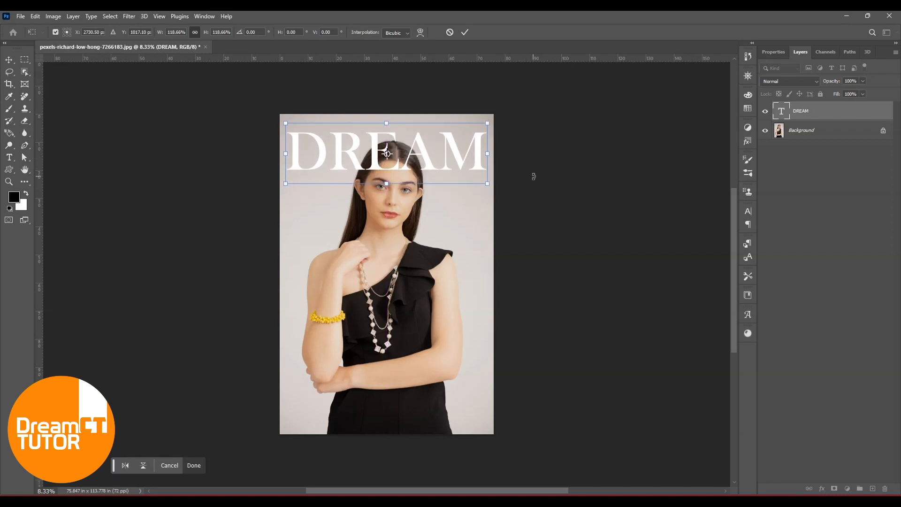
click(533, 176)
Nudge the DREAM text slightly upward in large increments.
key(shift+Up)
key(shift+Up)
key(shift+Up)
key(shift+Up)
key(shift+Up)
key(shift+Up)
key(shift+Up)
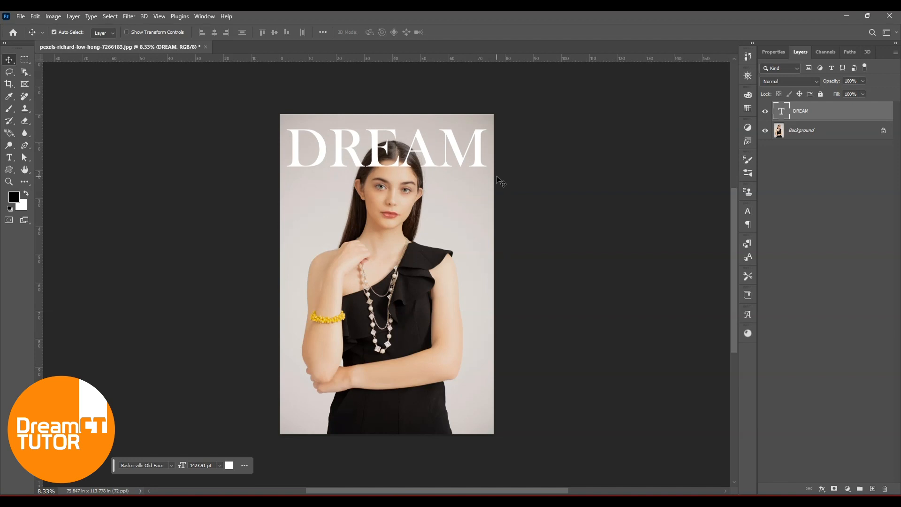
Scale the DREAM text down to about 89%, keeping it centred over the top of the head.
key(ctrl+t)
drag(425, 164, 422, 158)
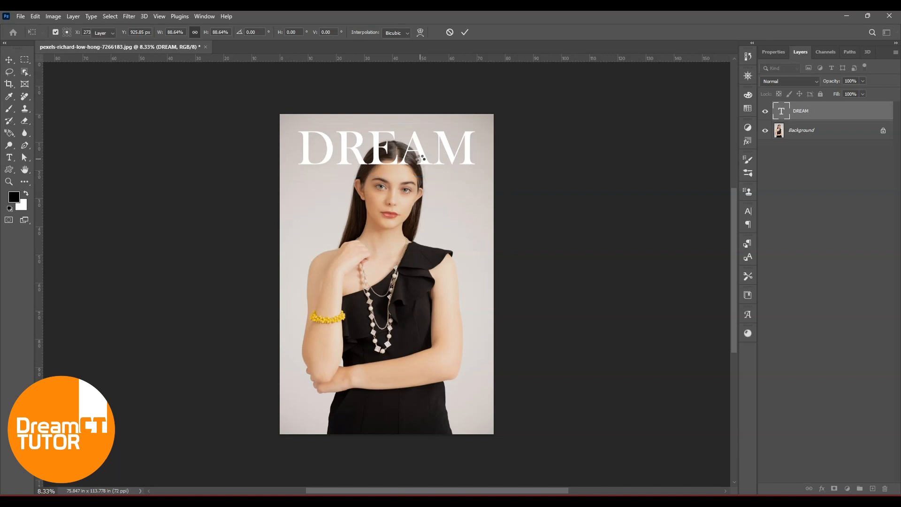
key(Return)
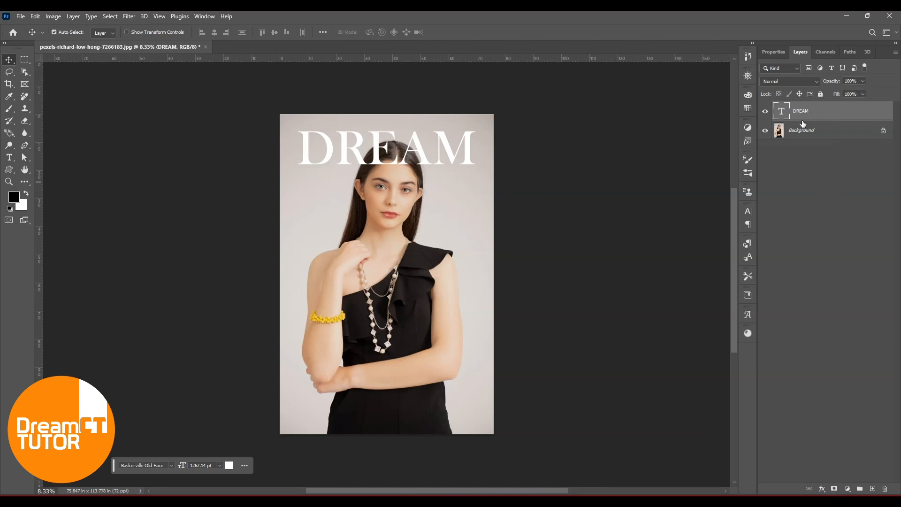
Add a layer mask to the DREAM text layer and choose the Soft Round brush for painting on it.
click(836, 489)
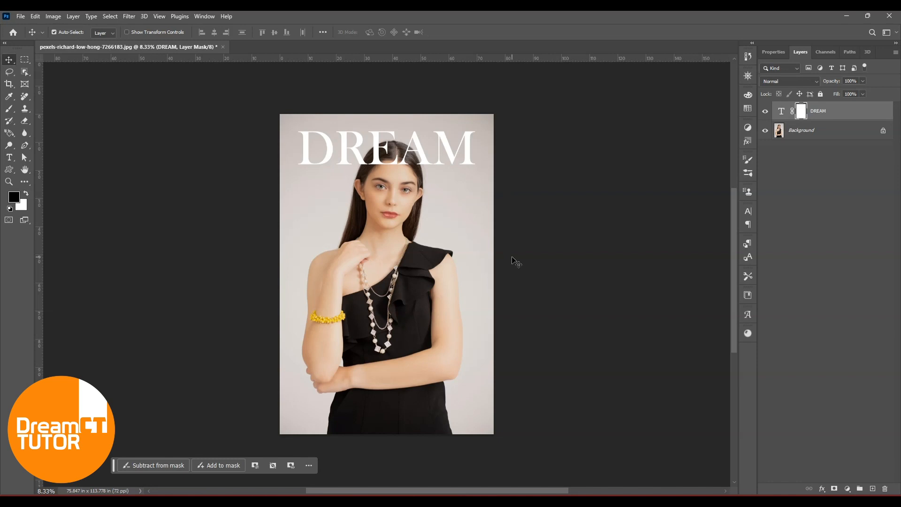
key(ctrl+plus)
key(ctrl+plus)
key(ctrl+plus)
drag(452, 278, 473, 415)
drag(413, 80, 379, 346)
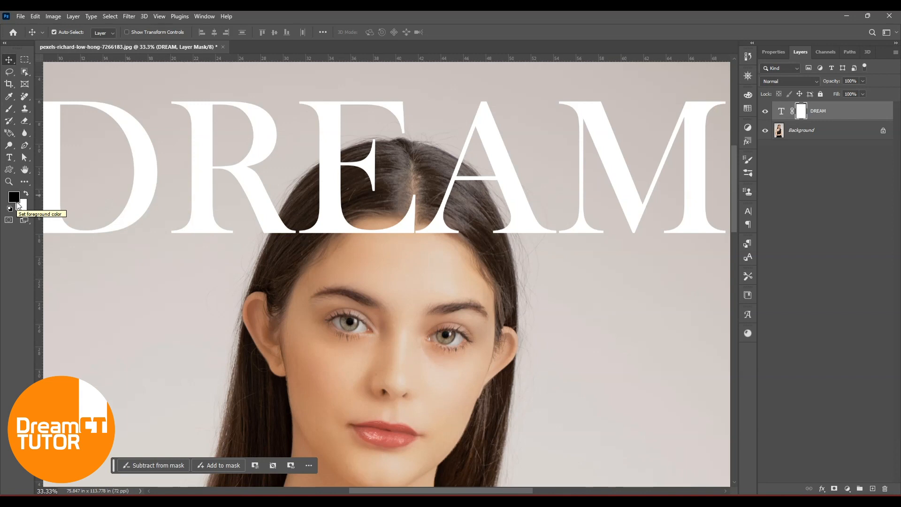
click(12, 114)
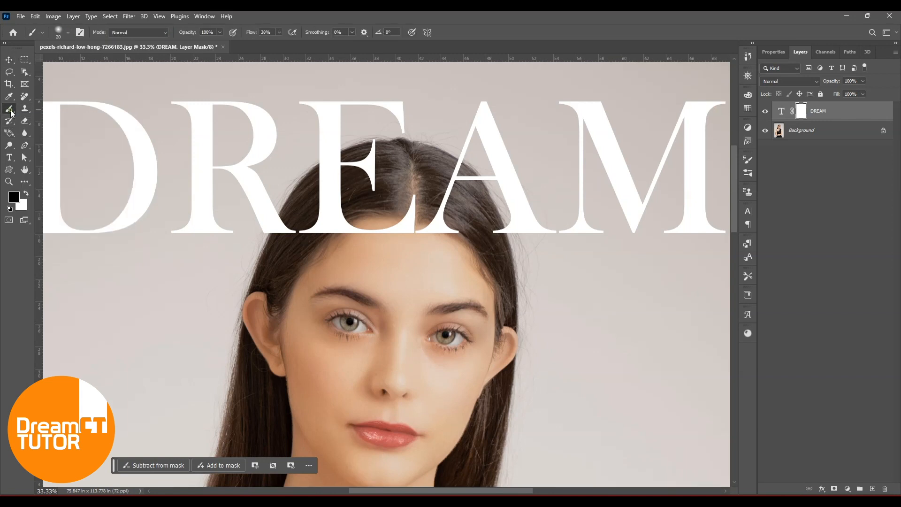
click(59, 34)
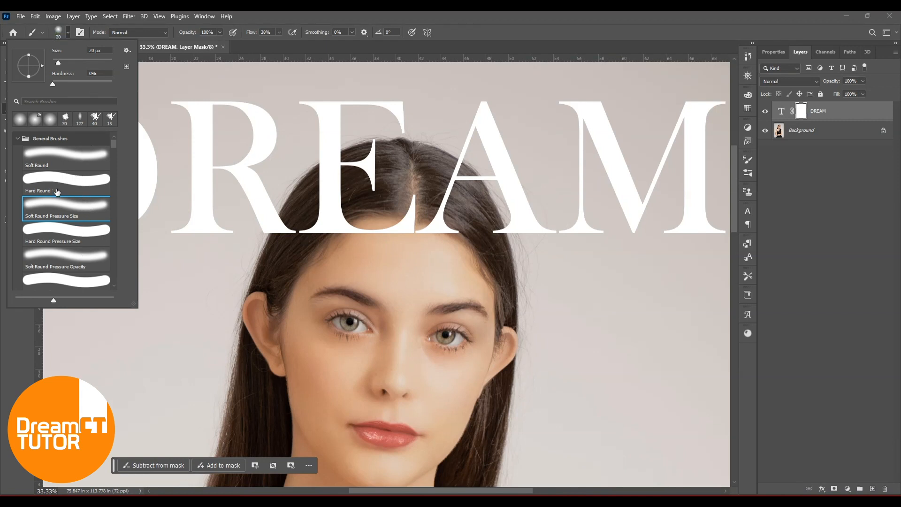
click(53, 161)
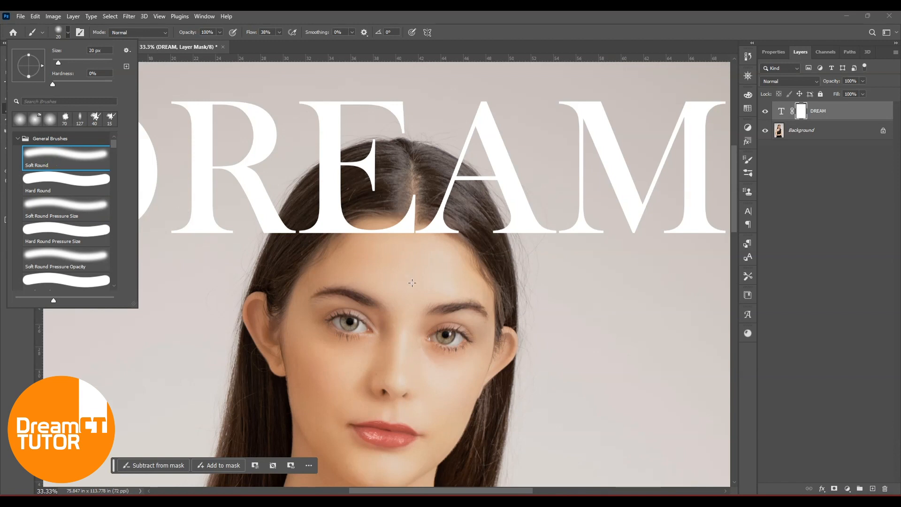
click(392, 240)
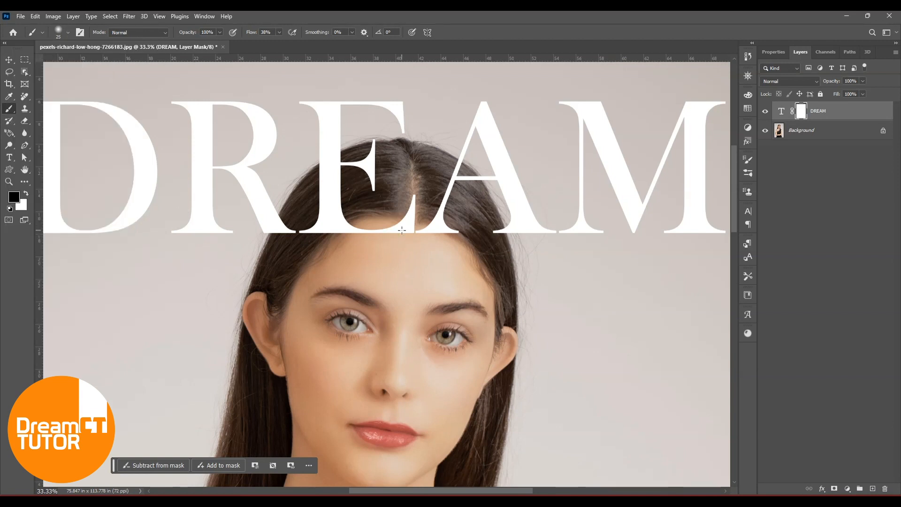
Enlarge the brush to 500 px, raise its flow to 100%, and mask out the lower part of the E over the hair and forehead.
key(bracketright)
key(bracketright)
key(bracketright)
key(bracketright)
key(bracketright)
key(bracketright)
key(bracketright)
key(bracketright)
key(bracketright)
key(bracketright)
mouse_move(350, 192)
mouse_down()
mouse_move(369, 194)
mouse_move(363, 218)
mouse_up()
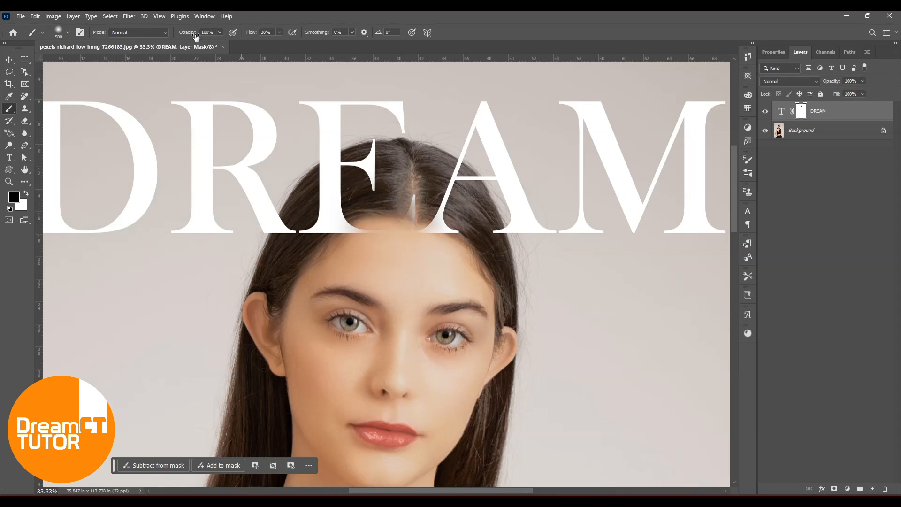
click(280, 32)
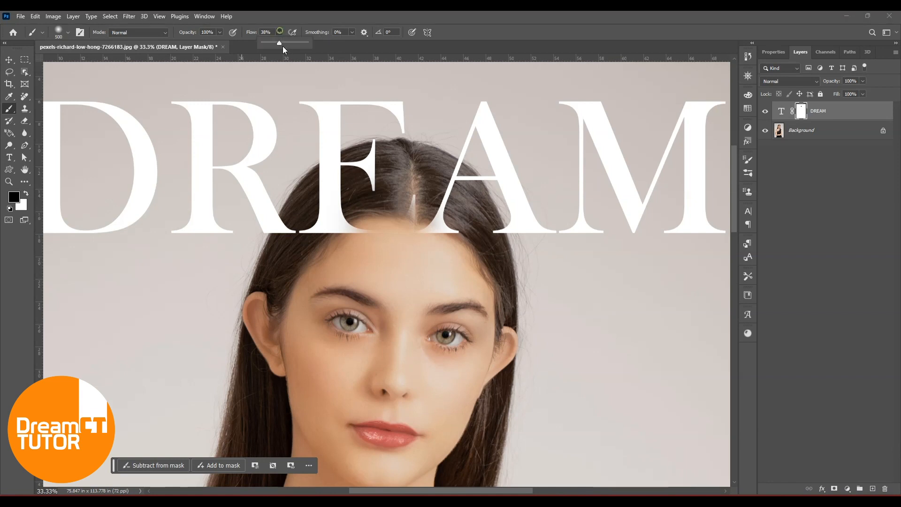
mouse_move(351, 205)
mouse_down()
mouse_move(396, 200)
mouse_move(386, 189)
mouse_move(346, 216)
mouse_move(298, 215)
mouse_move(299, 205)
mouse_move(296, 214)
mouse_move(316, 192)
mouse_move(406, 206)
mouse_up()
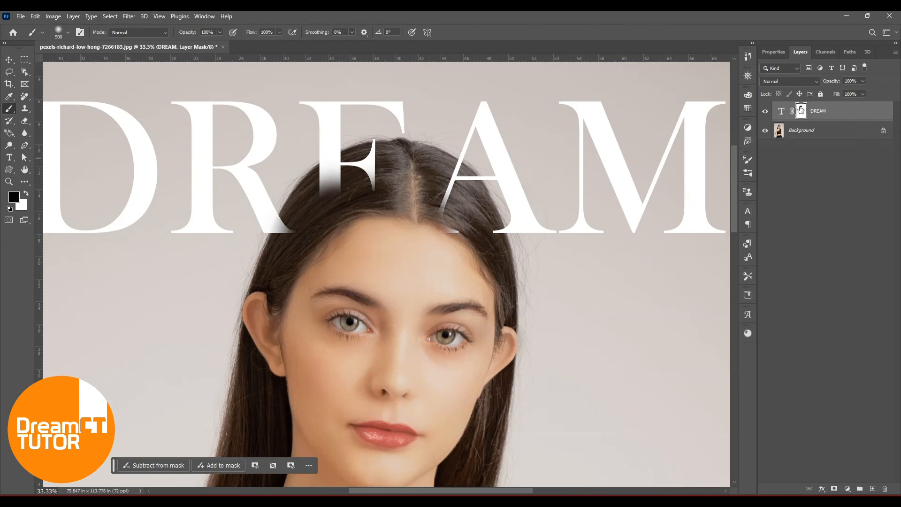
Set the layer thumbnails to the largest size.
right_click(821, 113)
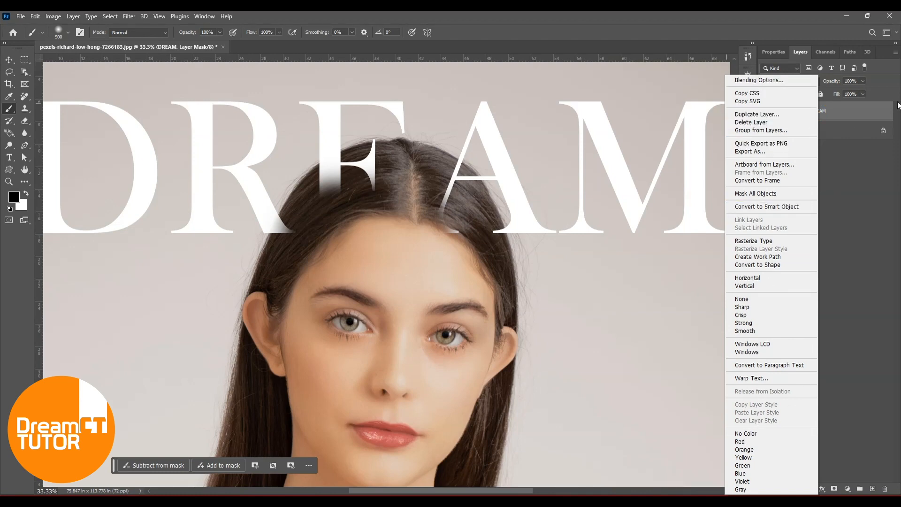
click(895, 57)
click(895, 52)
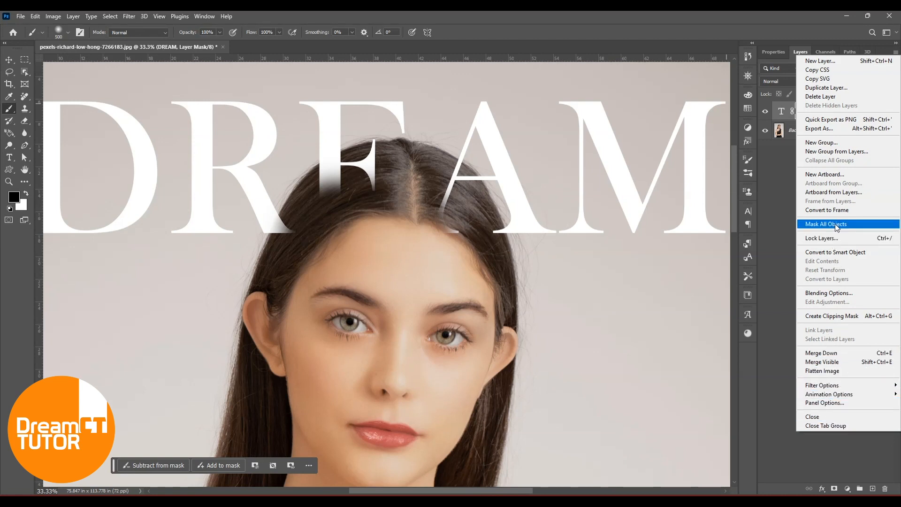
click(825, 403)
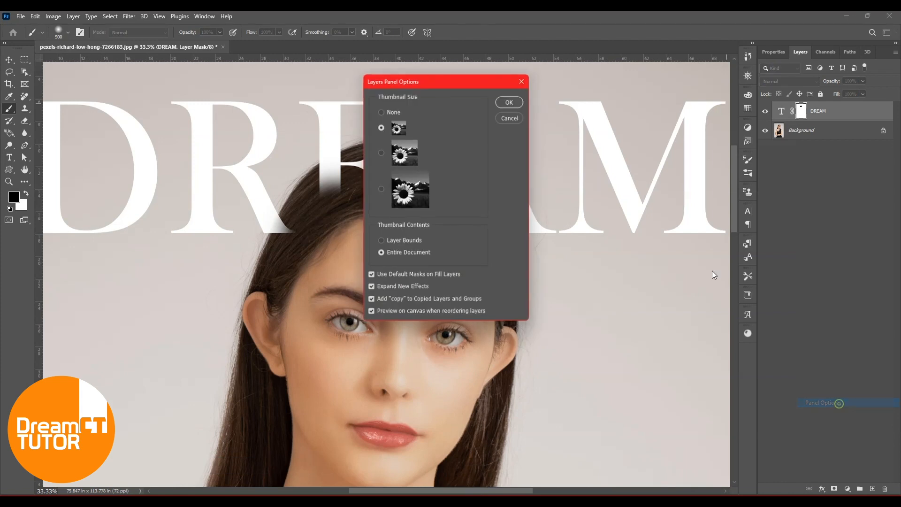
click(381, 190)
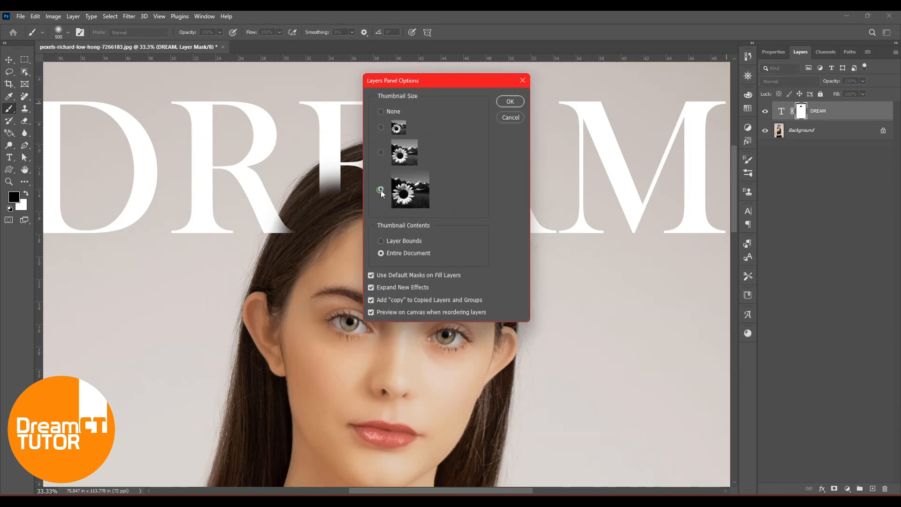
click(510, 101)
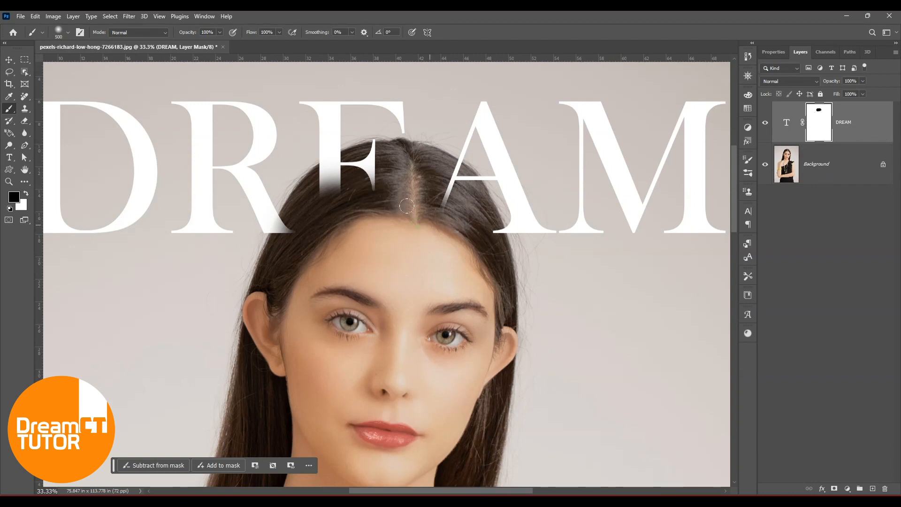
Mask out the remaining parts of R, E and A that cover the hair, reducing the brush to 125 px for the edges.
drag(370, 177, 319, 173)
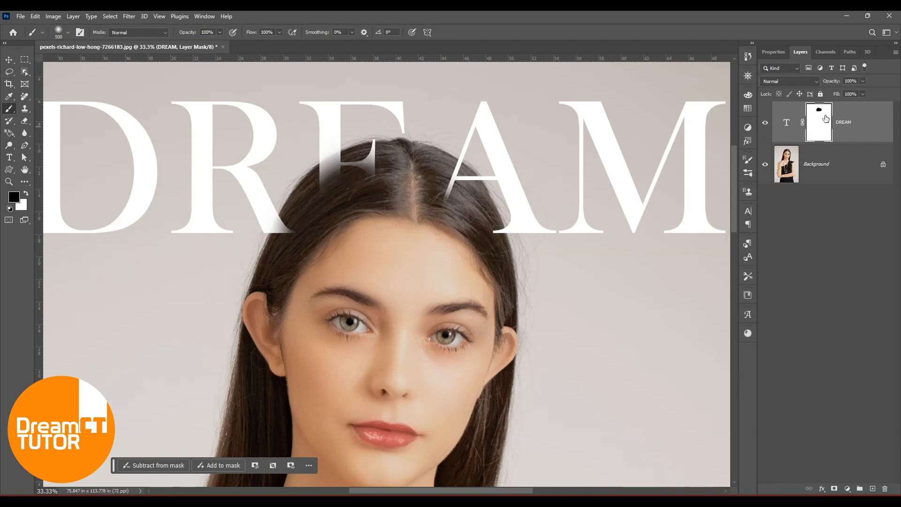
key(bracketleft)
key(bracketleft)
key(bracketleft)
key(bracketleft)
key(bracketleft)
key(bracketleft)
key(bracketleft)
mouse_move(297, 231)
mouse_down()
mouse_move(275, 238)
mouse_move(291, 214)
mouse_move(275, 239)
mouse_move(286, 216)
mouse_move(281, 234)
mouse_up()
mouse_move(344, 201)
mouse_down()
mouse_move(374, 158)
mouse_move(373, 147)
mouse_move(347, 180)
mouse_move(348, 161)
mouse_move(326, 172)
mouse_move(342, 172)
mouse_move(325, 195)
mouse_move(327, 170)
mouse_move(339, 161)
mouse_move(321, 173)
mouse_move(342, 161)
mouse_move(315, 178)
mouse_move(331, 163)
mouse_move(348, 159)
mouse_move(321, 176)
mouse_move(382, 146)
mouse_up()
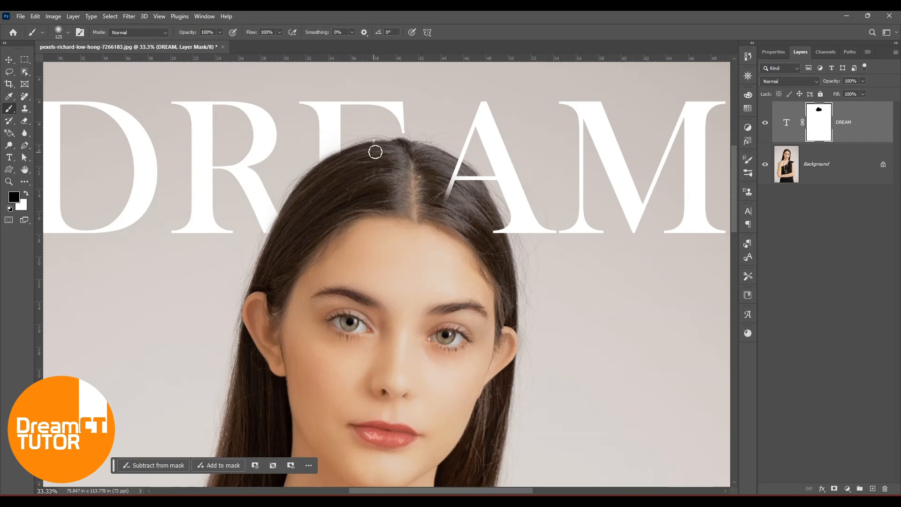
mouse_move(453, 193)
mouse_down()
mouse_move(432, 169)
mouse_move(412, 187)
mouse_move(431, 143)
mouse_move(444, 154)
mouse_move(432, 140)
mouse_move(459, 159)
mouse_move(435, 144)
mouse_move(481, 217)
mouse_move(474, 212)
mouse_up()
key(ctrl+minus)
key(ctrl+minus)
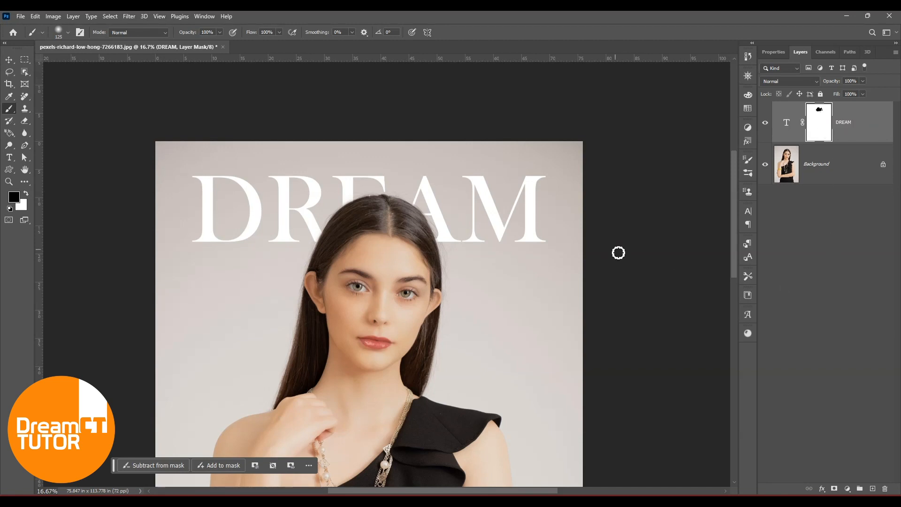
Paint black on the mask over the diagonal leg of the R, beyond the edge of the hair.
key(ctrl+plus)
drag(557, 235, 578, 215)
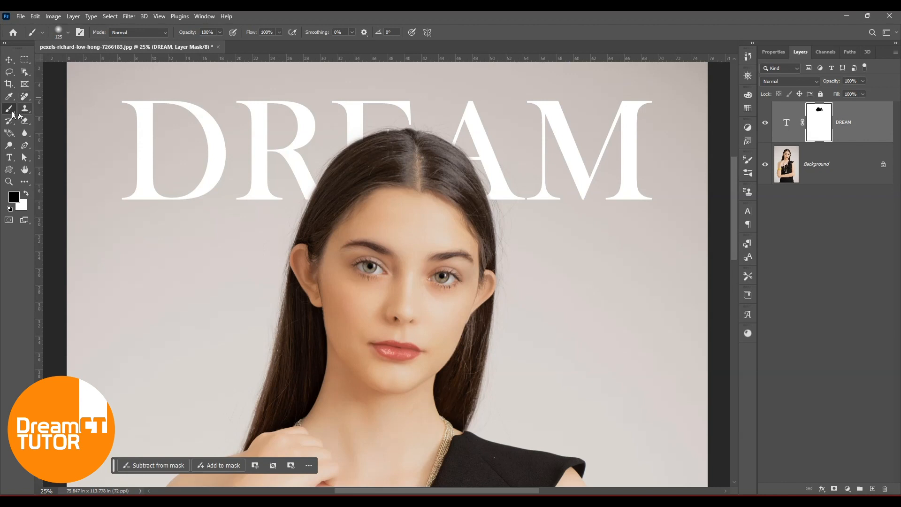
mouse_move(308, 197)
mouse_down()
mouse_move(301, 183)
mouse_move(307, 192)
mouse_up()
scroll(307, 191, up, 1)
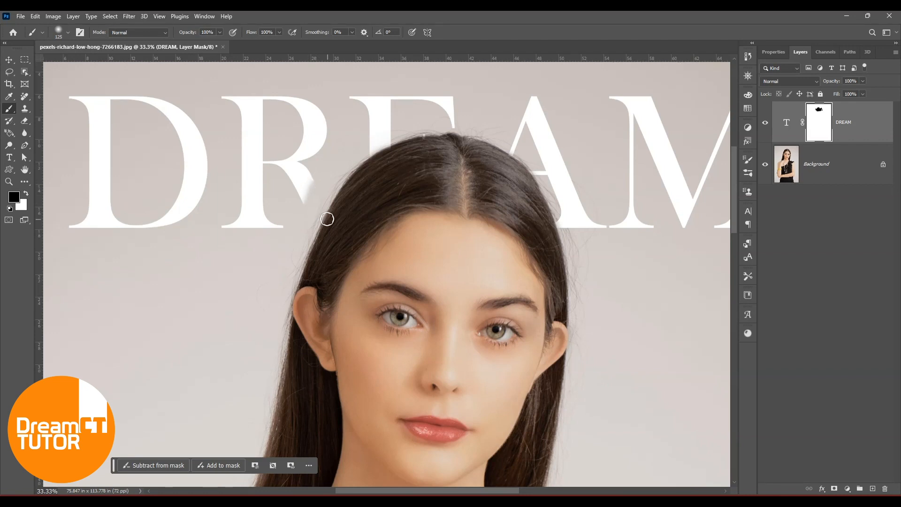
drag(312, 200, 292, 183)
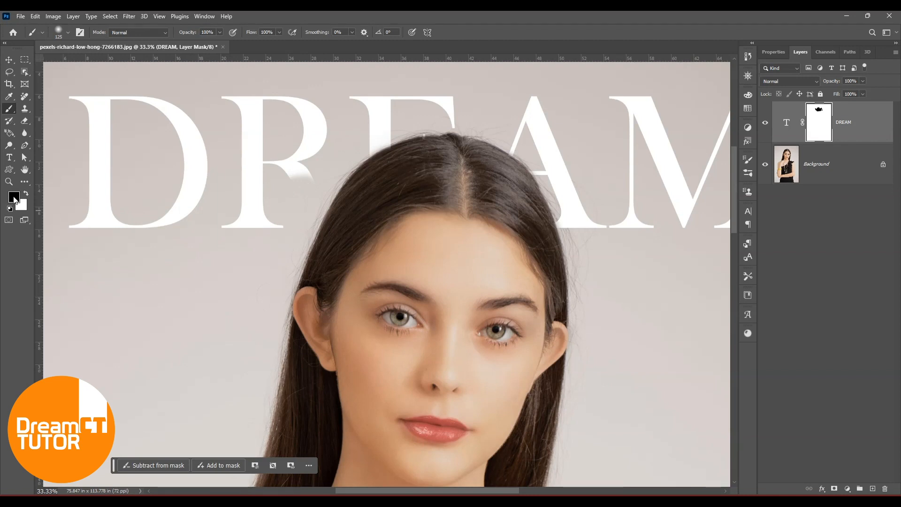
Switch the brush colour to white and paint the leg of the R back in on the mask.
key(x)
mouse_move(286, 177)
mouse_down()
mouse_move(306, 174)
mouse_move(316, 191)
mouse_move(306, 203)
mouse_move(316, 209)
mouse_move(307, 227)
mouse_move(312, 213)
mouse_move(307, 225)
mouse_move(344, 195)
mouse_move(328, 228)
mouse_move(314, 230)
mouse_move(340, 226)
mouse_up()
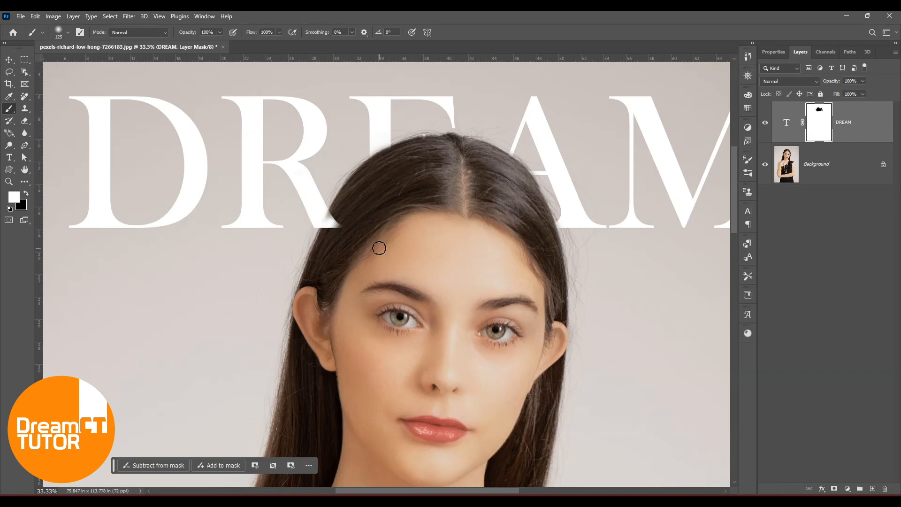
Switch the brush colour to black and mask out the end of the R's leg where it overlaps the hair.
scroll(380, 248, up, 2)
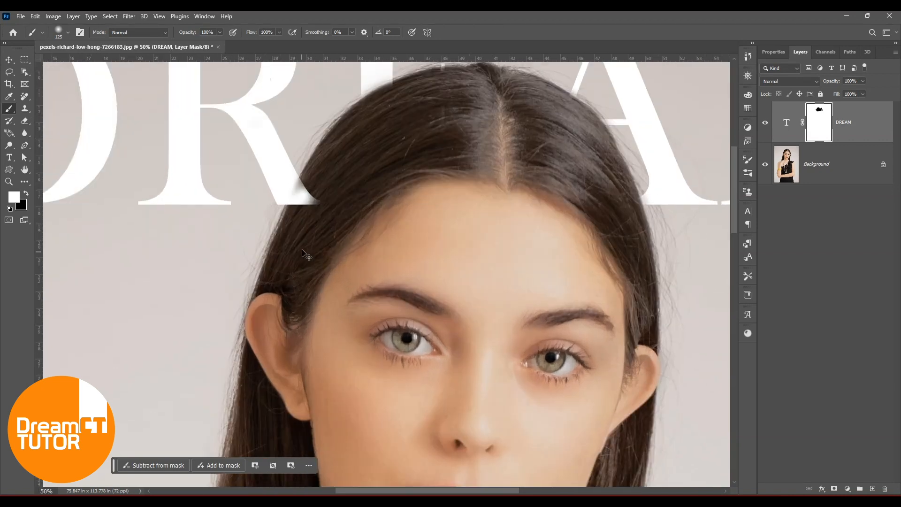
key(x)
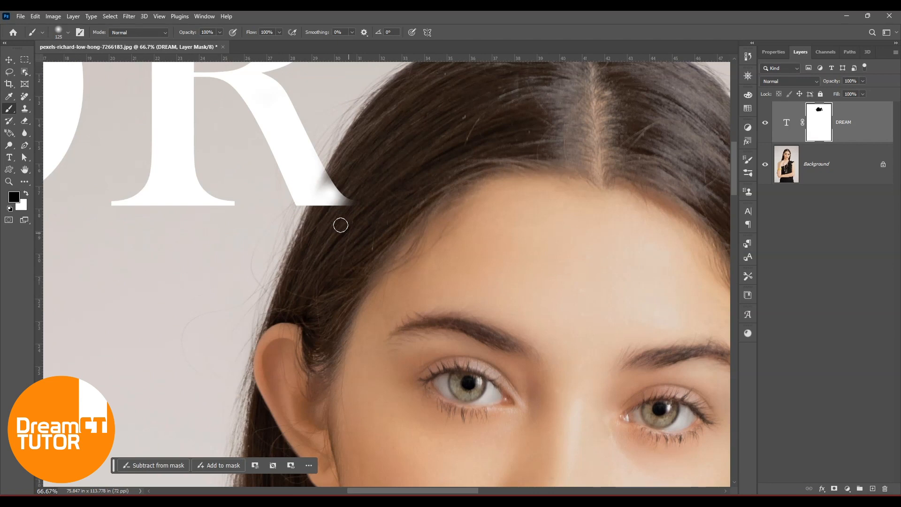
mouse_move(338, 187)
mouse_down()
mouse_move(334, 197)
mouse_move(334, 175)
mouse_move(312, 208)
mouse_up()
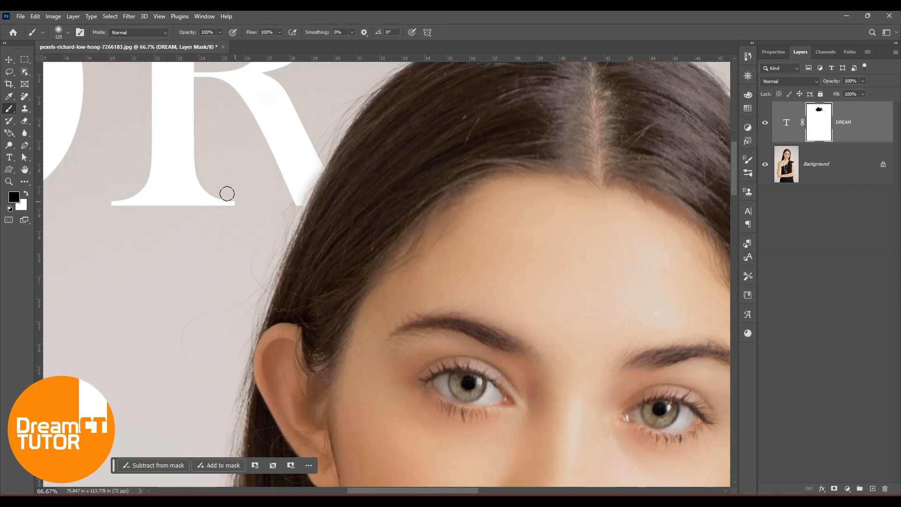
key(ctrl+minus)
key(ctrl+minus)
key(ctrl+minus)
key(ctrl+minus)
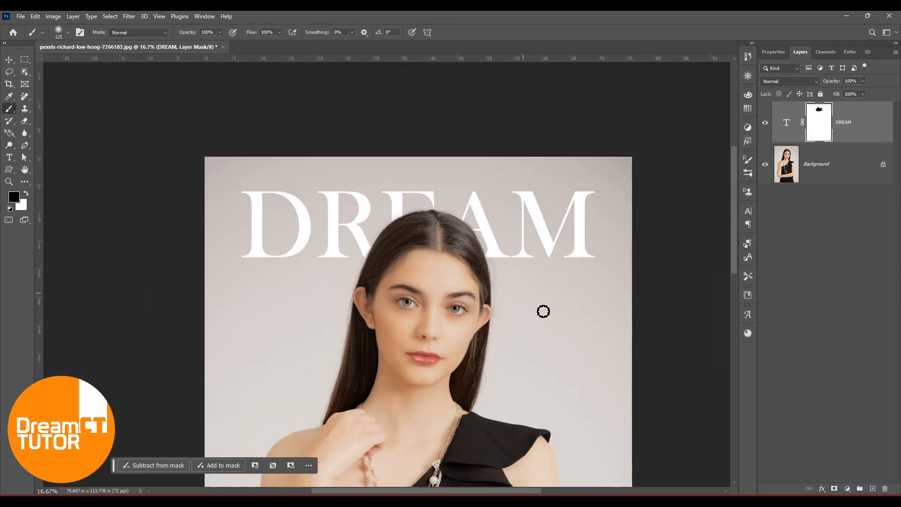
drag(556, 332, 506, 189)
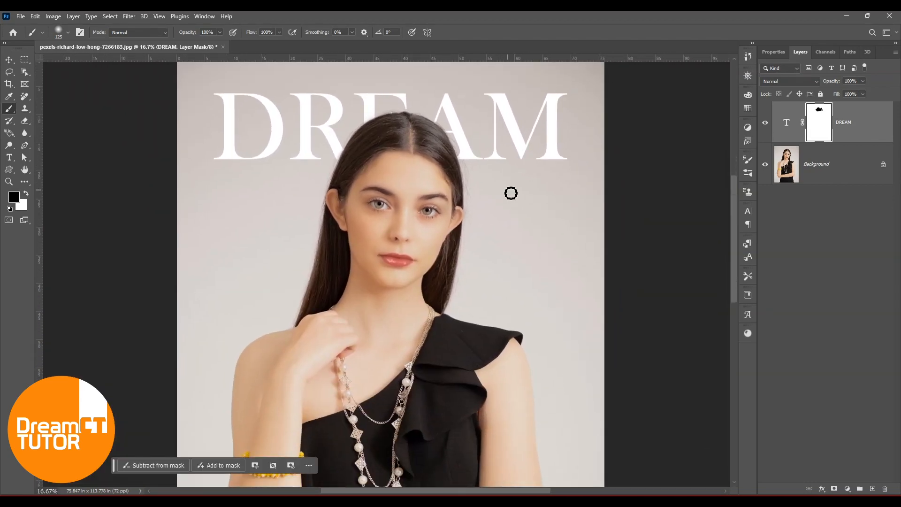
key(ctrl+minus)
key(ctrl+minus)
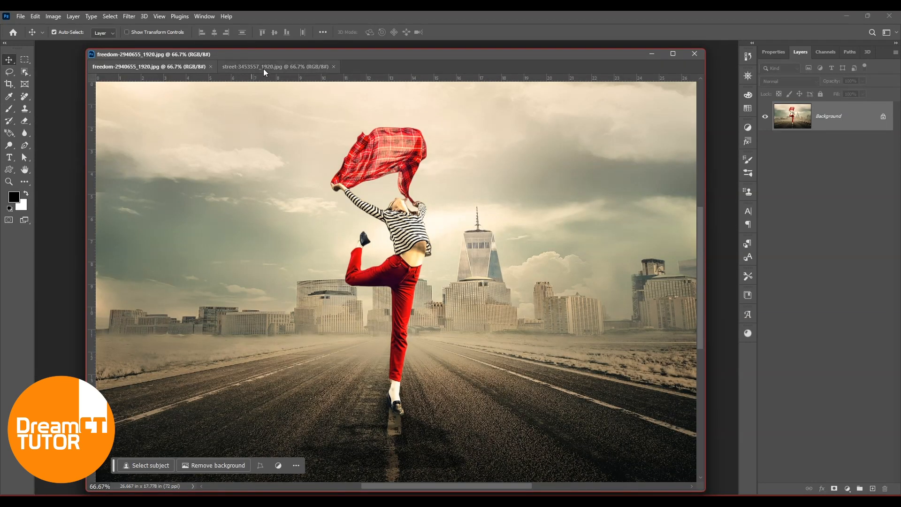
Float the street photo in its own window and copy the image of the dancing woman into it as a new layer.
drag(264, 69, 386, 112)
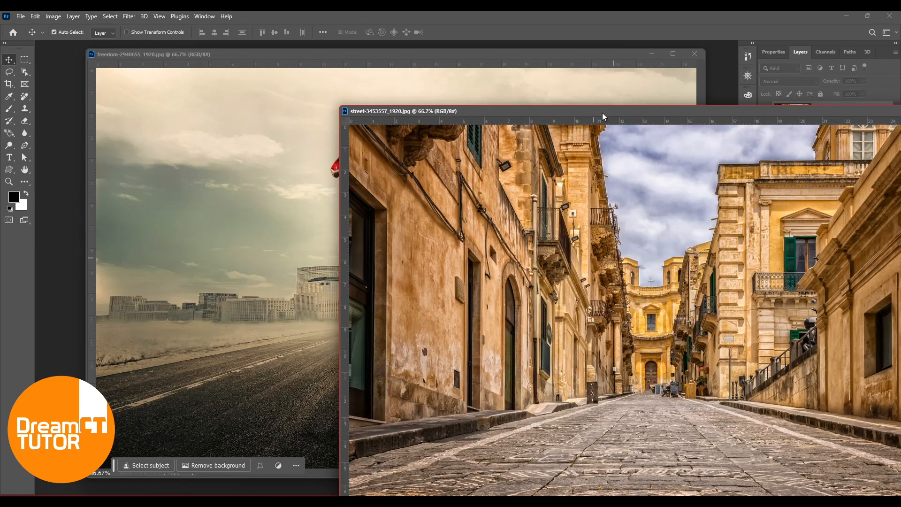
drag(602, 113, 434, 72)
click(108, 185)
drag(383, 237, 727, 263)
drag(616, 272, 507, 329)
Close the source photo of the dancing woman and move the copied layer to cover the width of the street image.
click(146, 156)
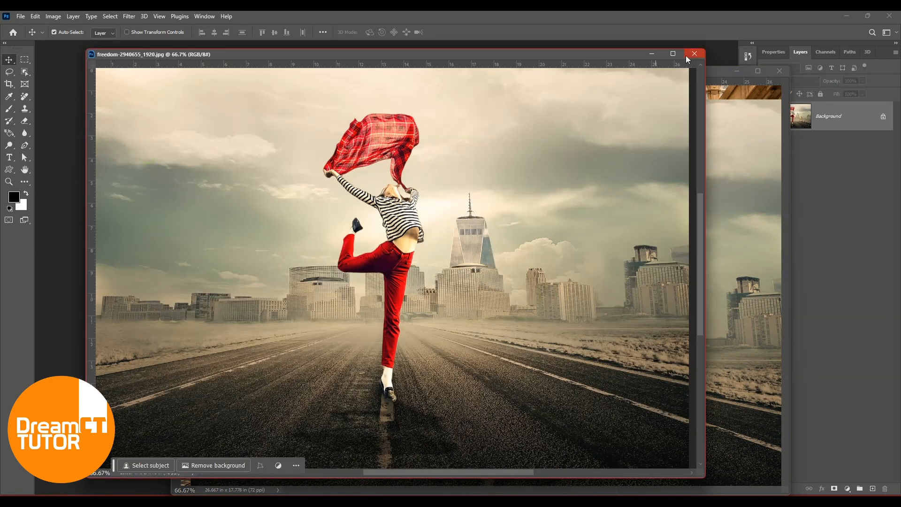
click(695, 54)
drag(554, 168, 547, 137)
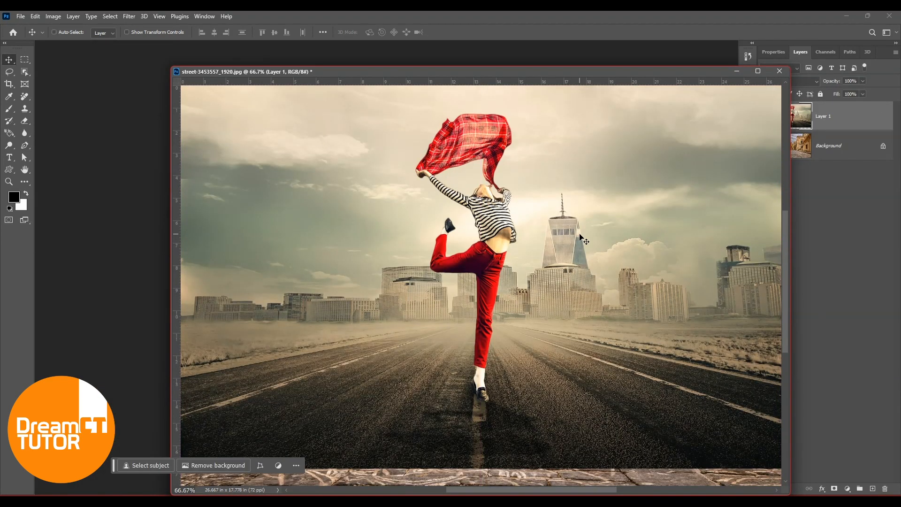
key(ctrl+t)
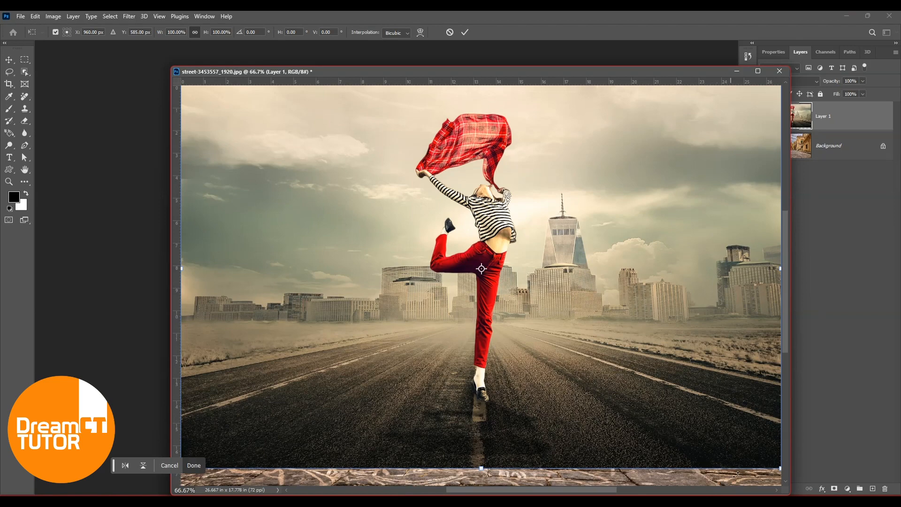
scroll(783, 471, down, 5)
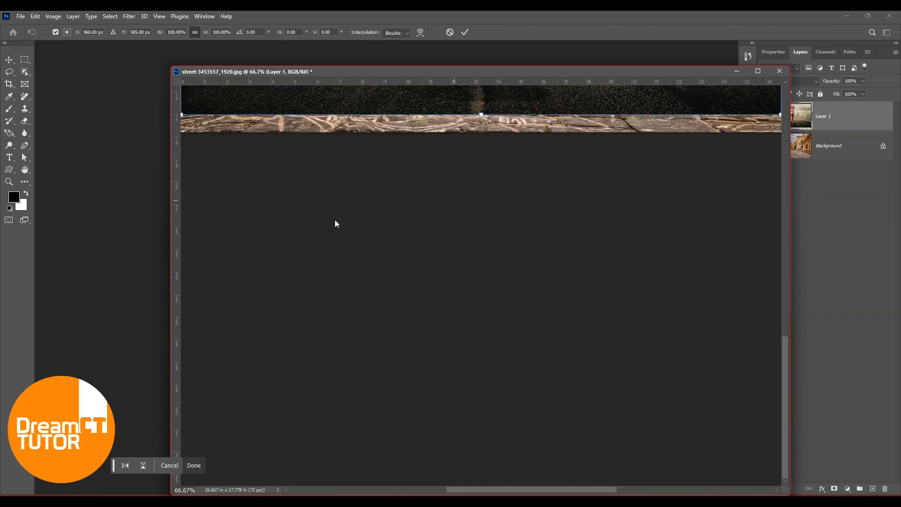
key(Return)
scroll(622, 266, up, 5)
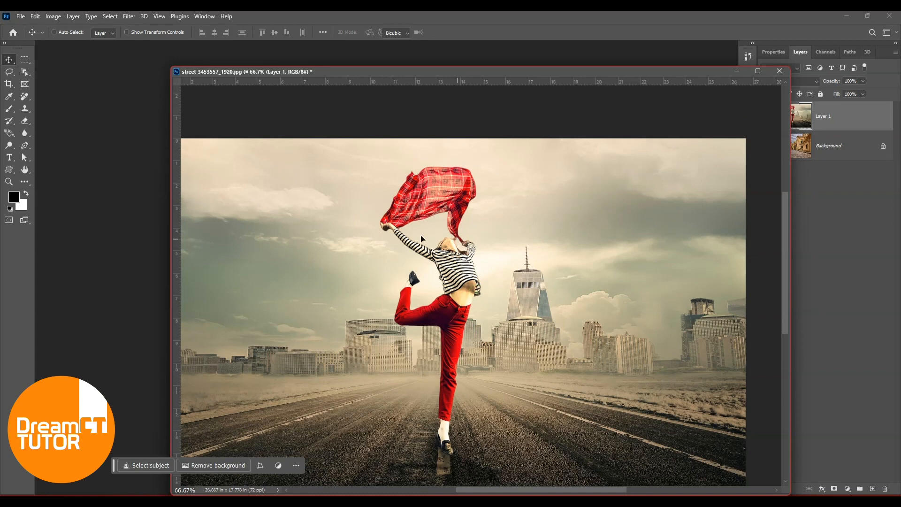
Scale the dancing woman's layer down to about half size and place it in the lower centre of the street.
key(ctrl+t)
key(ctrl+minus)
drag(681, 168, 507, 276)
drag(385, 397, 479, 361)
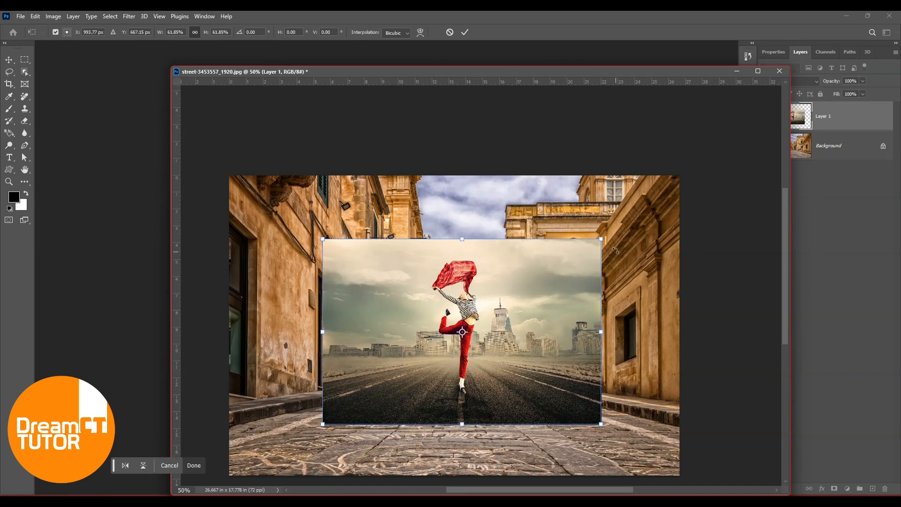
drag(603, 244, 543, 324)
key(Return)
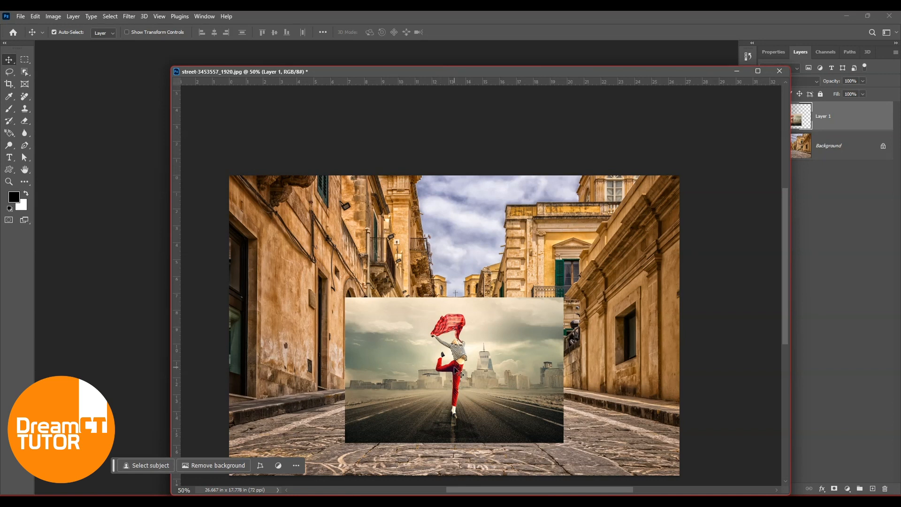
Select the dancing woman on Layer 1 with the Object Selection tool, framing her with a rectangle.
drag(630, 83, 537, 79)
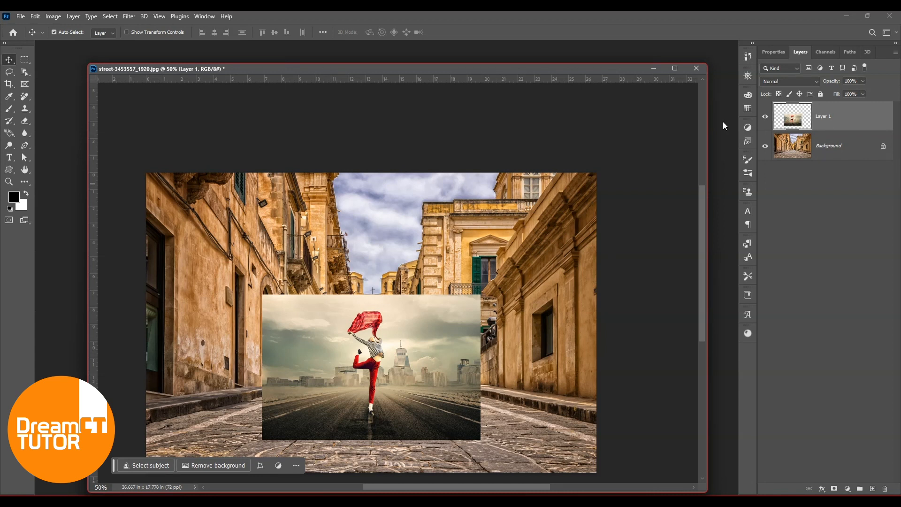
click(27, 75)
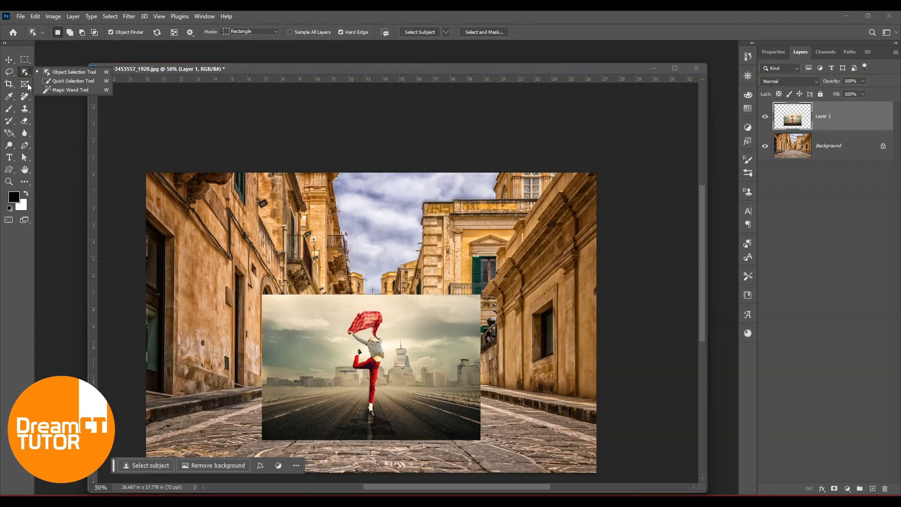
click(74, 73)
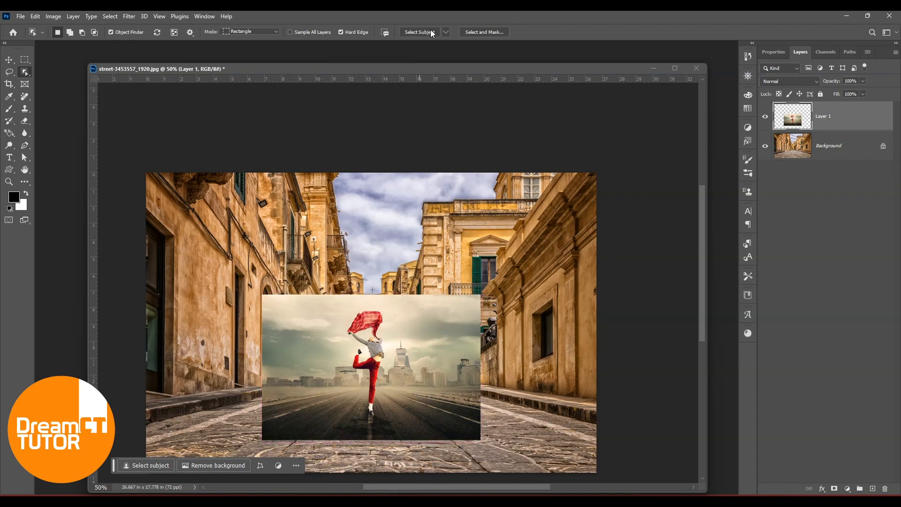
drag(327, 301, 427, 428)
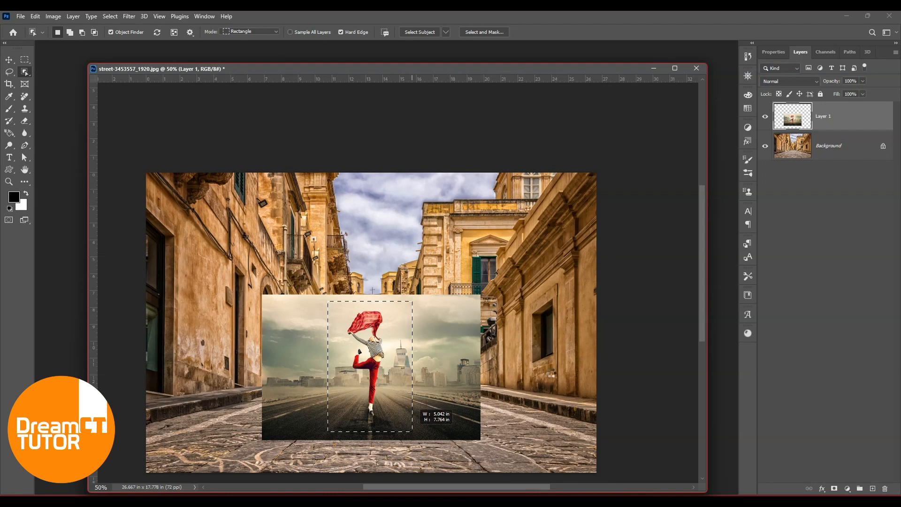
drag(412, 431, 412, 431)
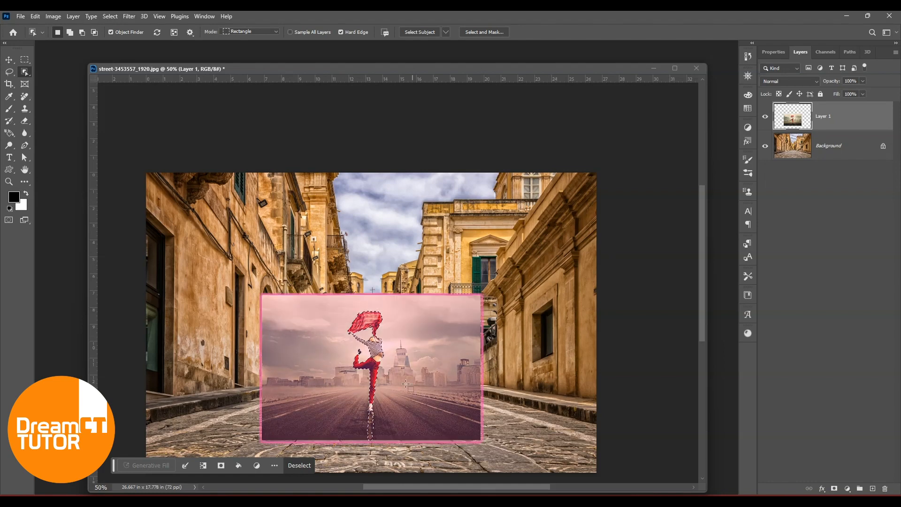
Subtract the road marking below the foot from the selection with the Quick Selection tool, and add the whole shoe back using a 10 px brush.
key(ctrl+plus)
key(ctrl+plus)
key(ctrl+plus)
key(ctrl+plus)
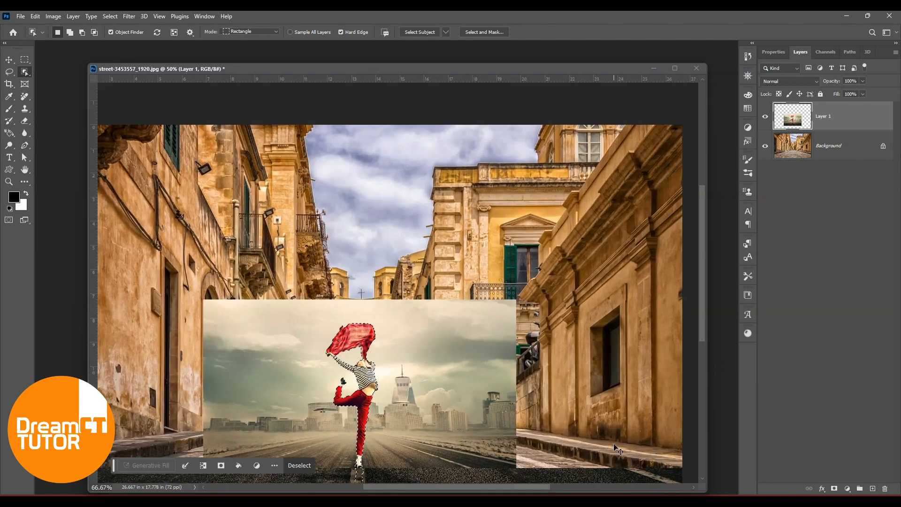
drag(440, 423, 446, 210)
drag(447, 252, 441, 164)
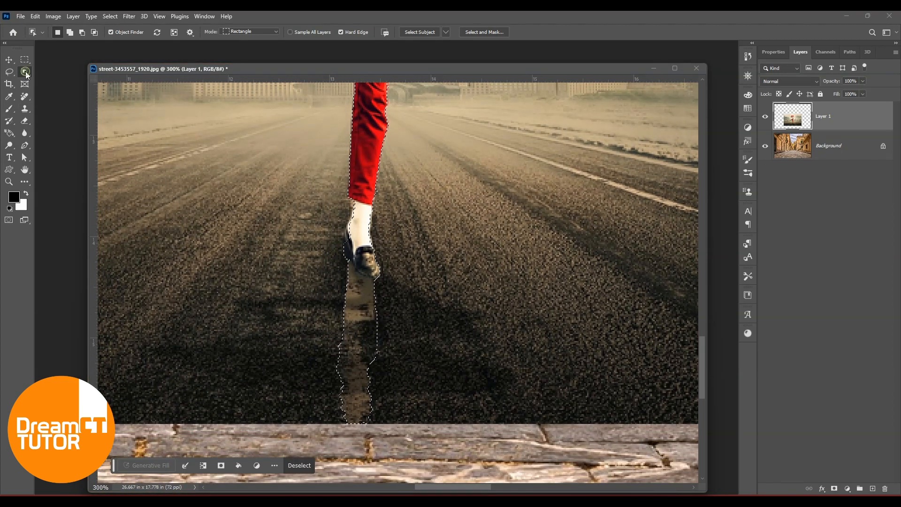
right_click(26, 72)
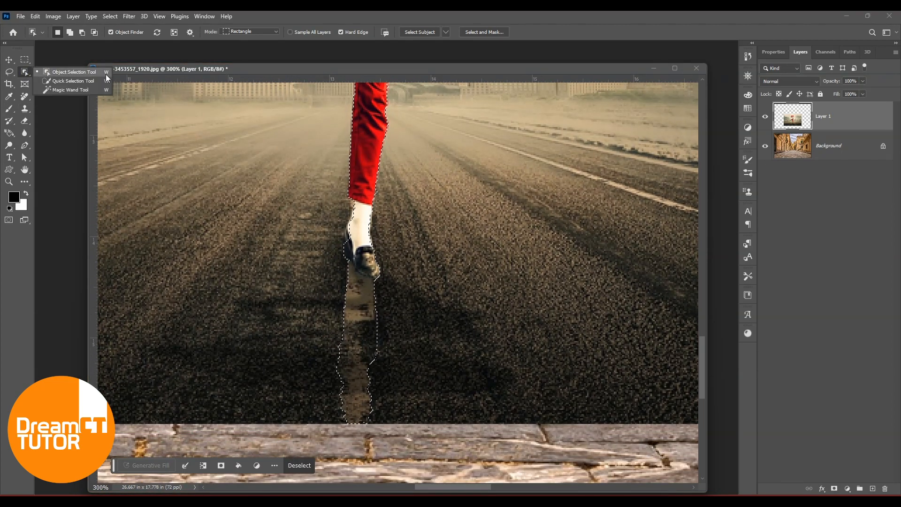
click(75, 81)
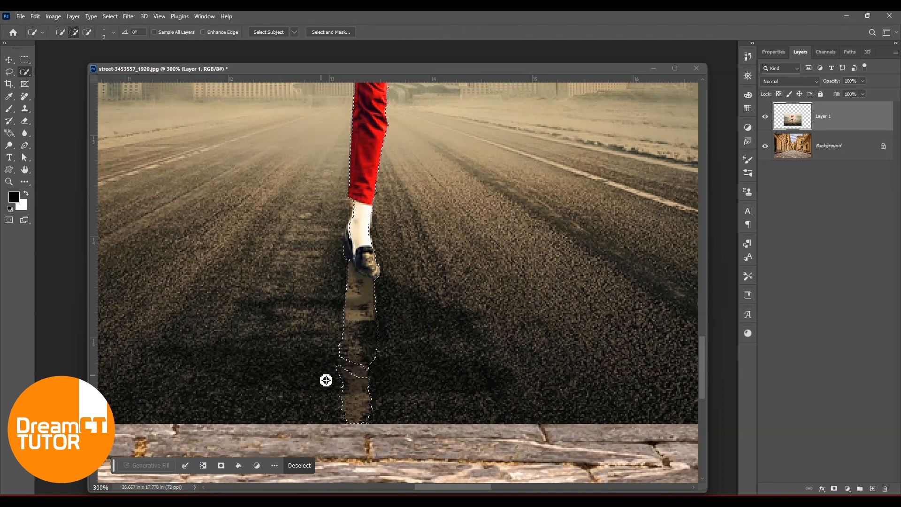
click(332, 363)
key(bracketright)
key(bracketright)
key(bracketright)
drag(332, 362, 352, 362)
key(bracketright)
key(bracketright)
key(bracketright)
key(bracketright)
key(bracketright)
key(bracketright)
key(bracketright)
click(322, 348)
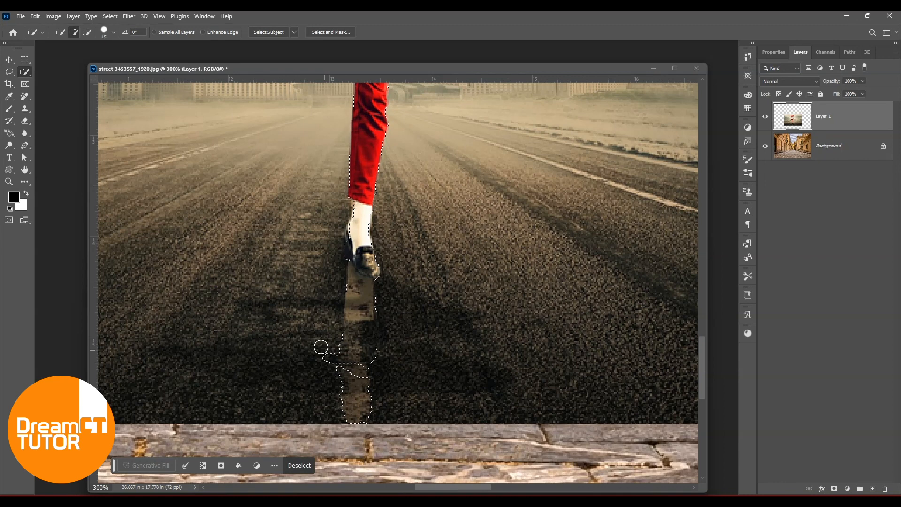
mouse_move(304, 342)
mouse_down()
mouse_move(302, 358)
mouse_move(327, 340)
mouse_move(345, 297)
mouse_move(327, 263)
mouse_move(338, 278)
mouse_up()
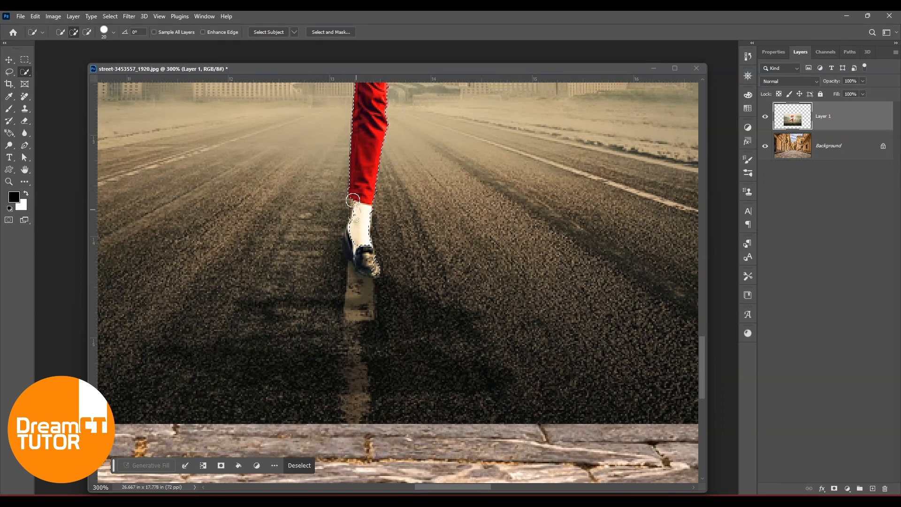
mouse_move(363, 238)
mouse_down()
mouse_move(361, 262)
mouse_move(390, 275)
mouse_move(369, 267)
mouse_up()
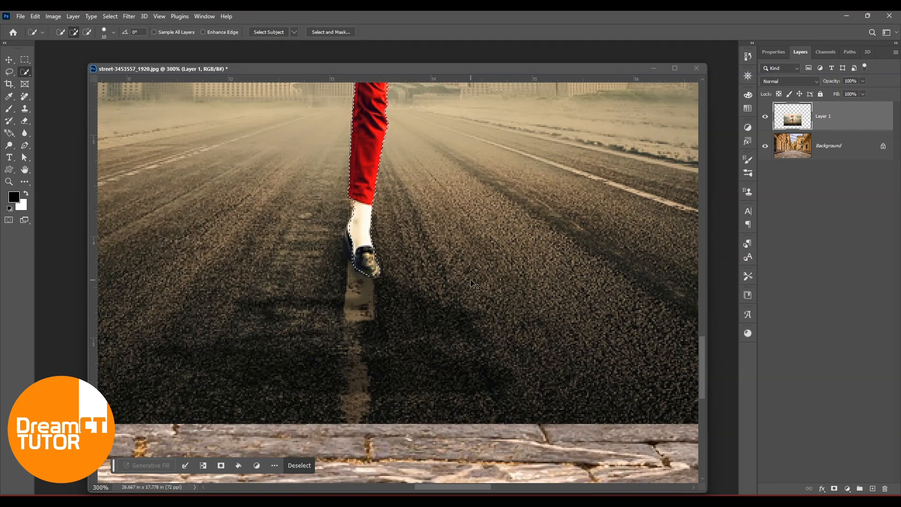
Add a layer mask to Layer 1 from the selection so that only the dancing woman shows over the street.
key(ctrl+minus)
key(ctrl+minus)
key(ctrl+minus)
key(ctrl+minus)
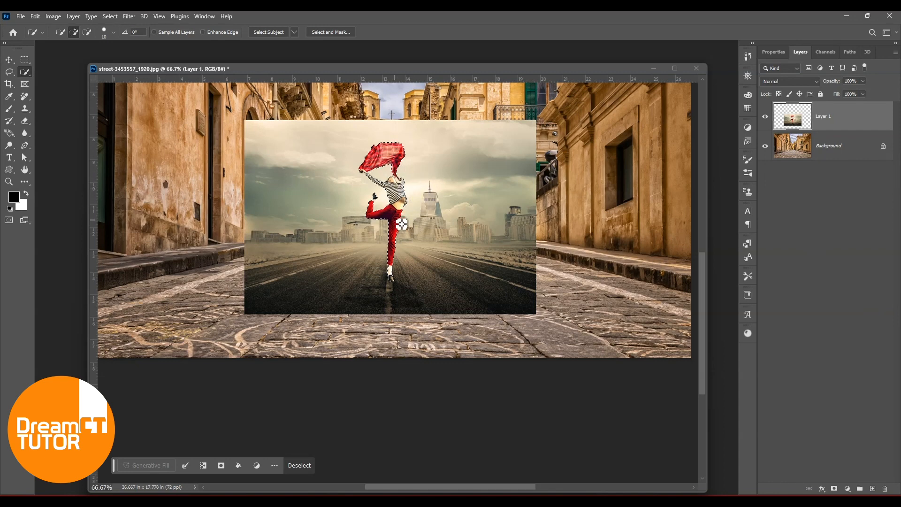
click(835, 489)
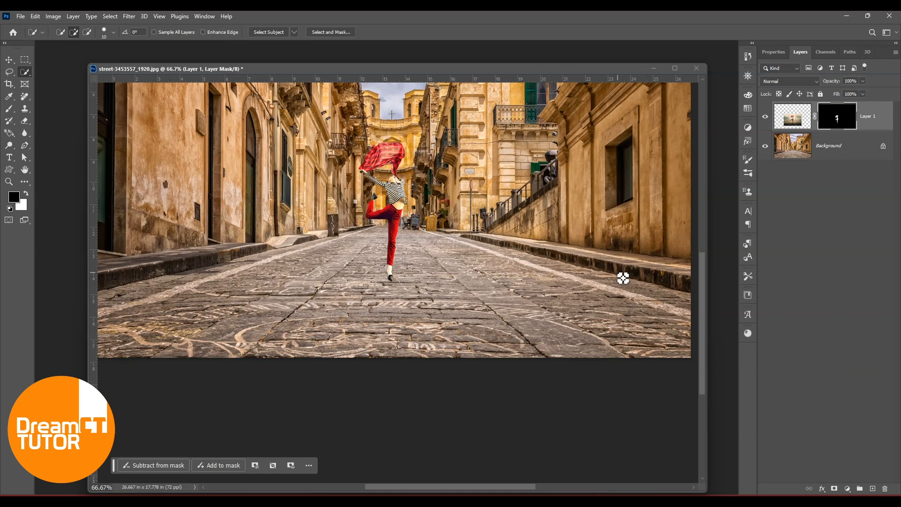
key(ctrl+minus)
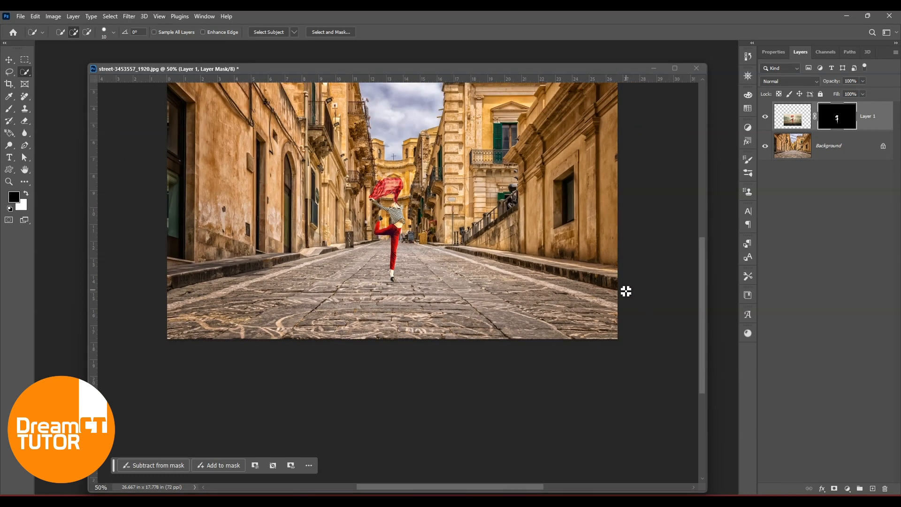
scroll(626, 292, left, 2)
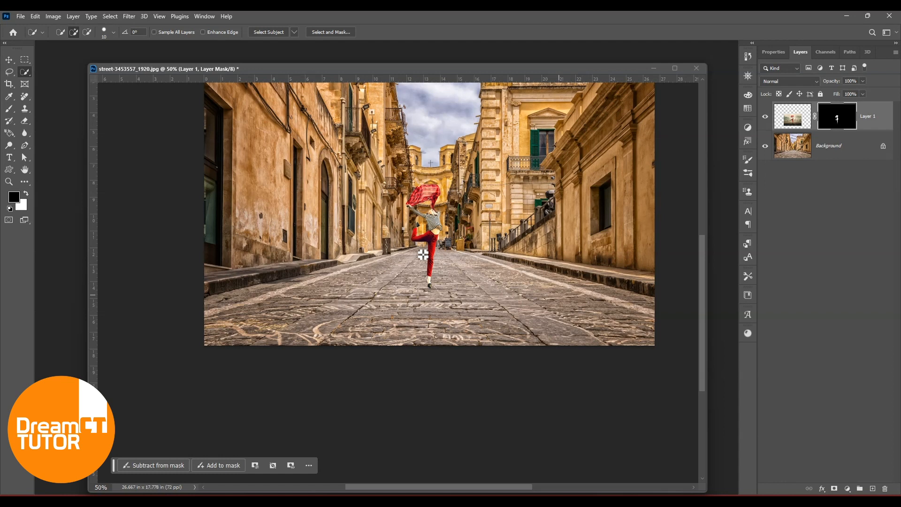
Load the woman's layer mask as a selection and fill it with black on a new layer above.
click(8, 60)
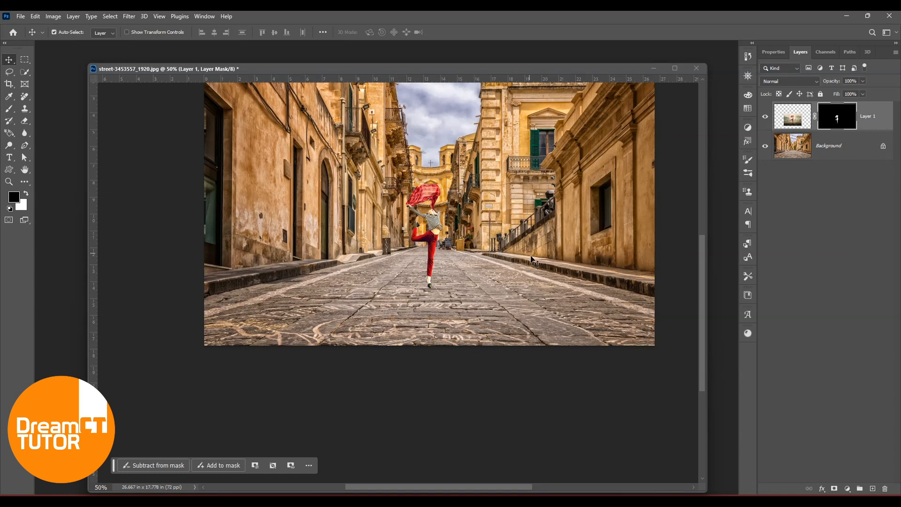
ctrl+click(837, 117)
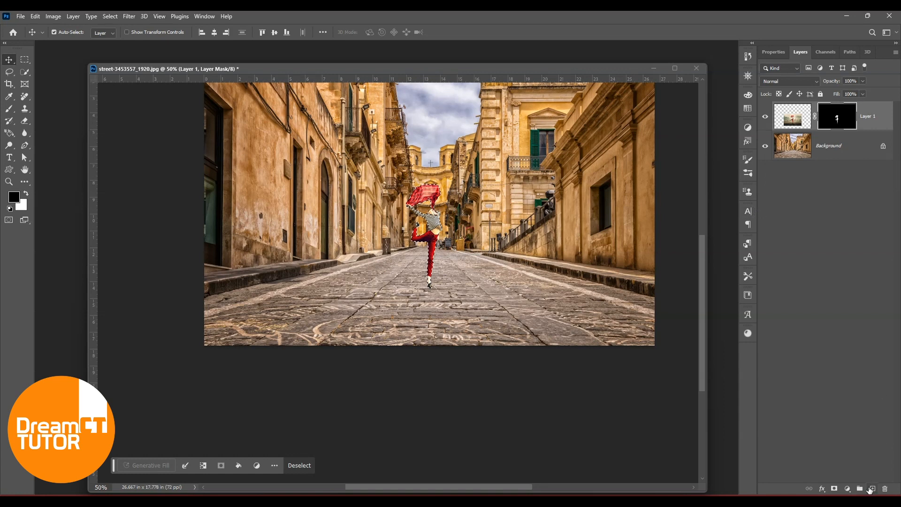
click(871, 489)
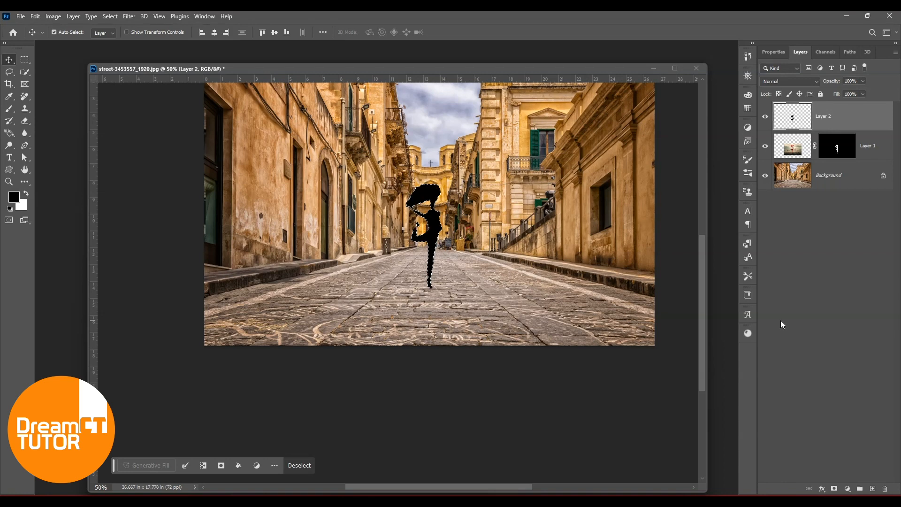
Undo the silhouette fill, refill the woman-shaped selection on Layer 2 with the colour 000000, and deselect.
key(ctrl+z)
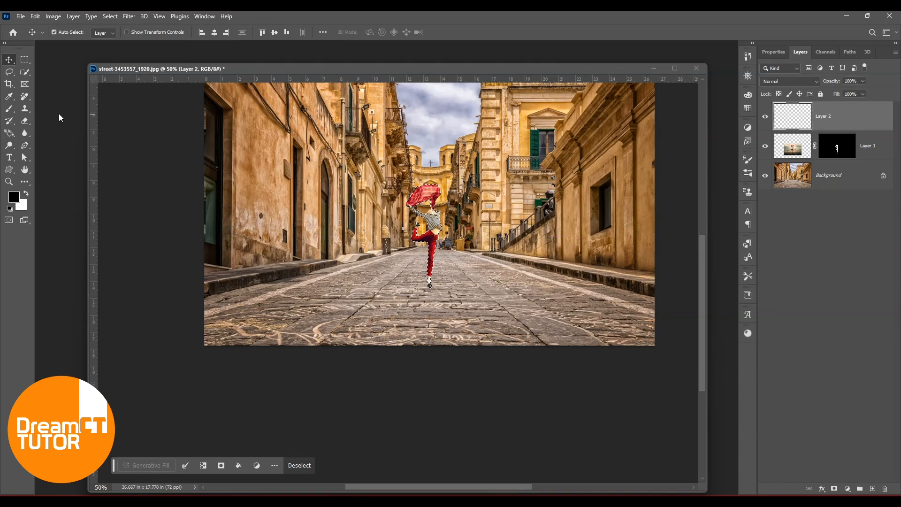
click(25, 62)
right_click(437, 233)
click(459, 347)
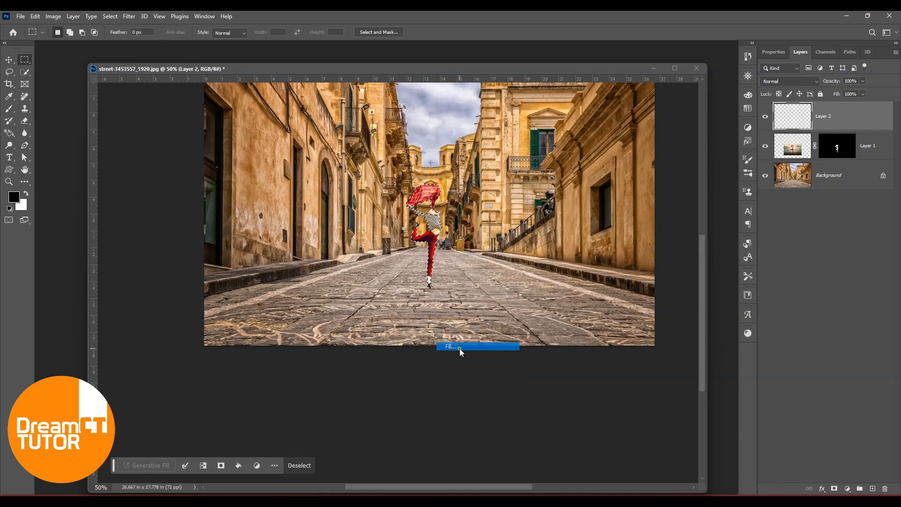
click(158, 114)
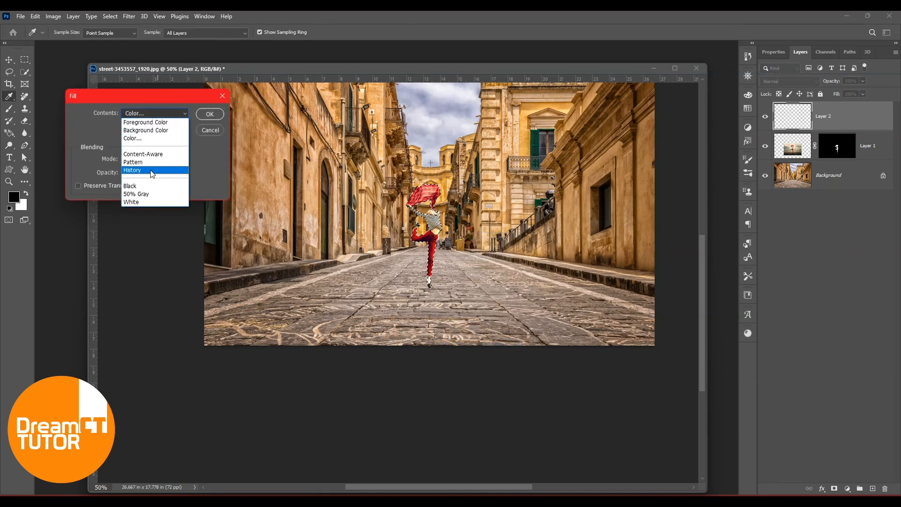
click(155, 139)
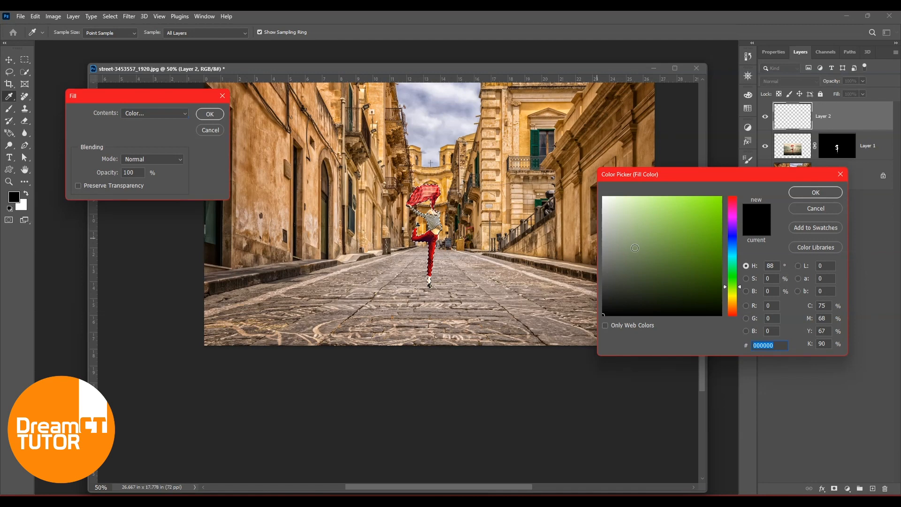
click(816, 192)
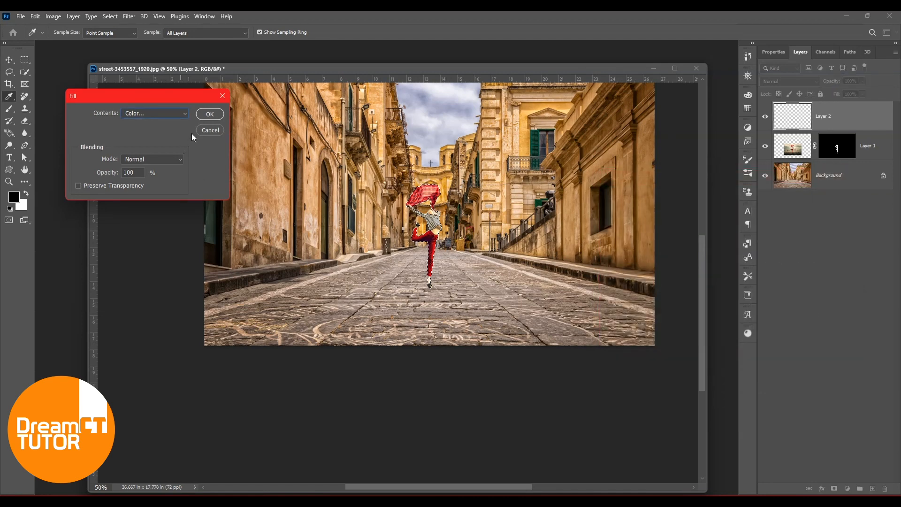
click(210, 115)
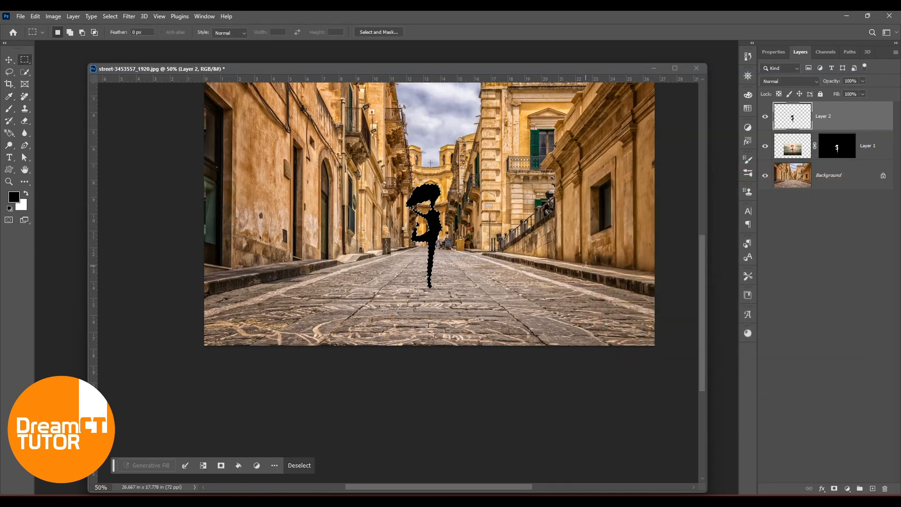
key(ctrl+d)
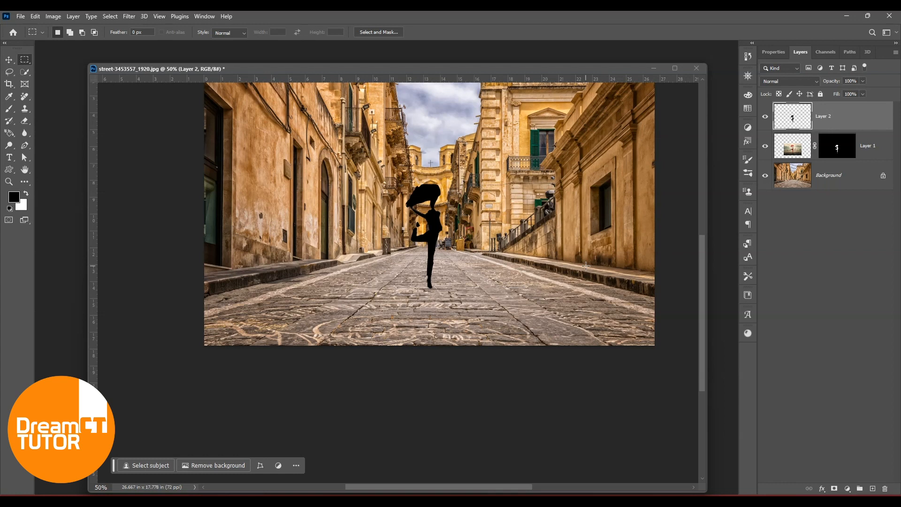
Distort the black silhouette on Layer 2 so that it lies on the pavement behind the dancer's foot like a cast shadow.
click(9, 60)
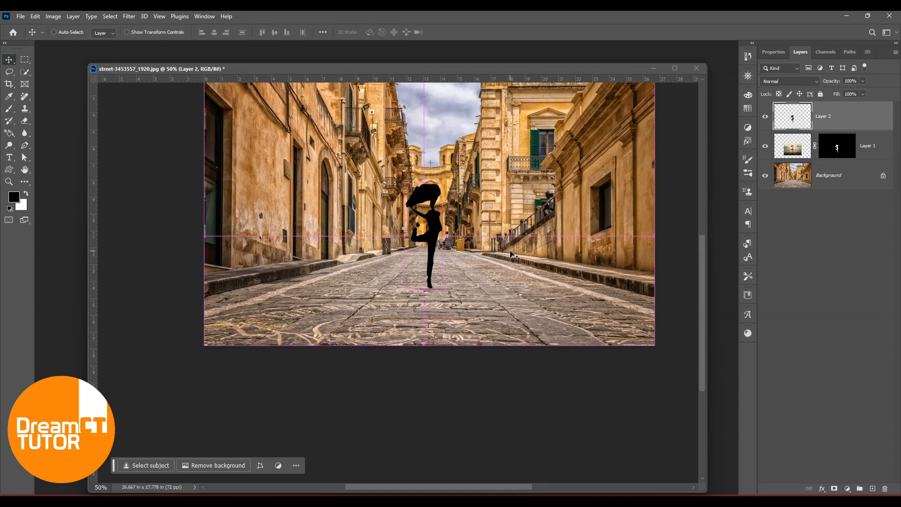
key(ctrl+t)
right_click(428, 192)
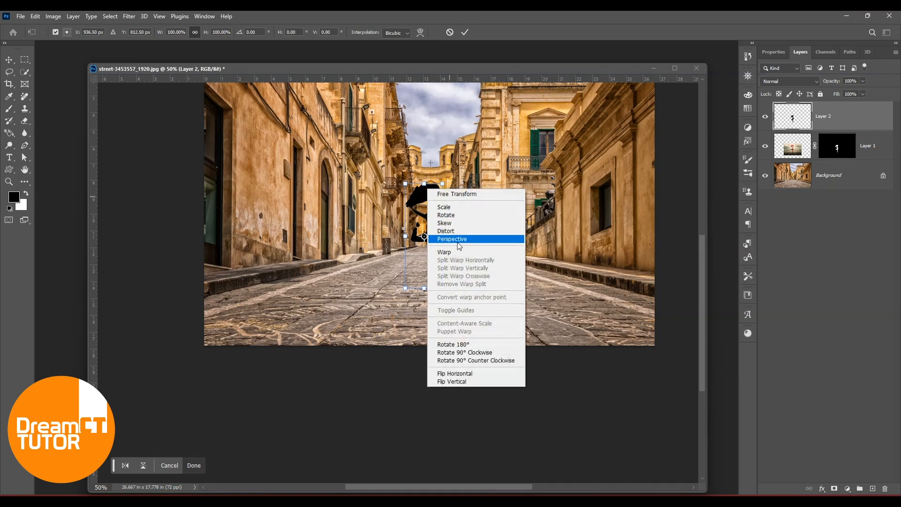
click(439, 230)
drag(424, 183, 399, 267)
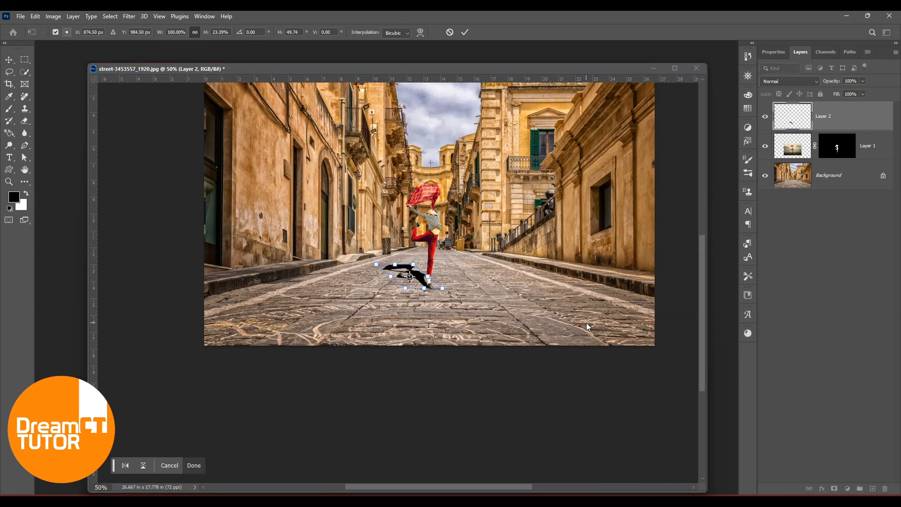
key(Return)
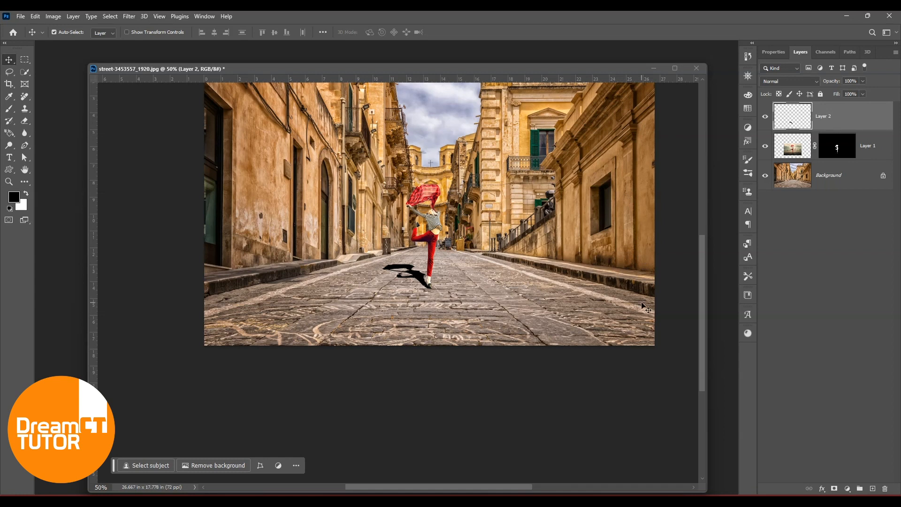
Try several opacity levels for the shadow on Layer 2 and set it to 50%.
key(3)
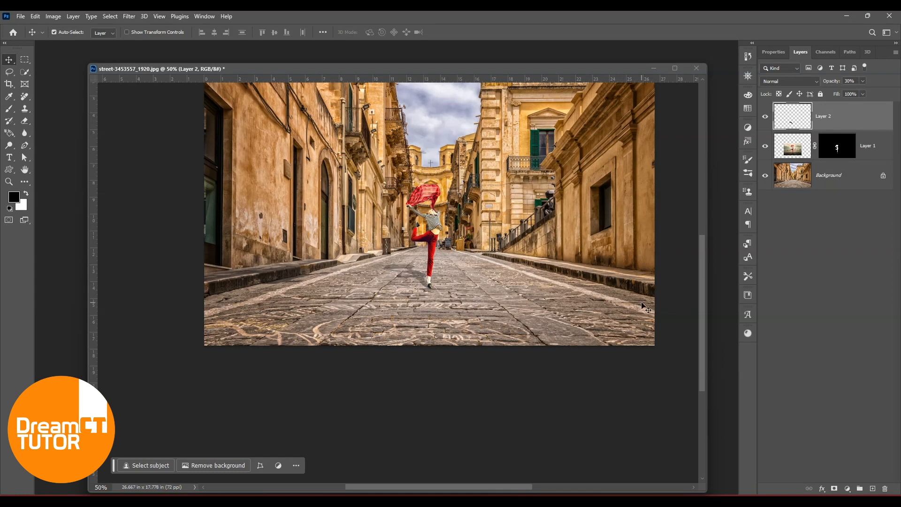
key(6)
key(4)
key(5)
key(4)
key(5)
Close the street composite without saving its changes.
drag(561, 209, 522, 260)
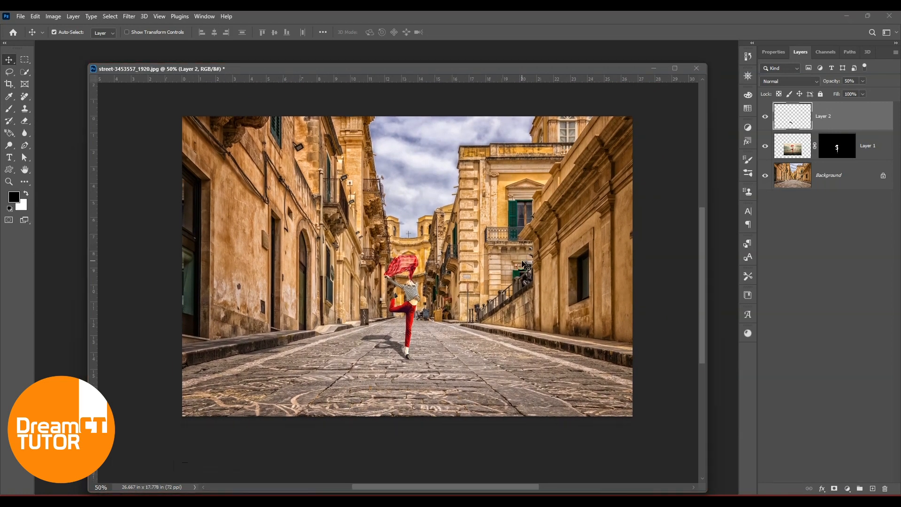
key(ctrl+plus)
drag(542, 262, 580, 245)
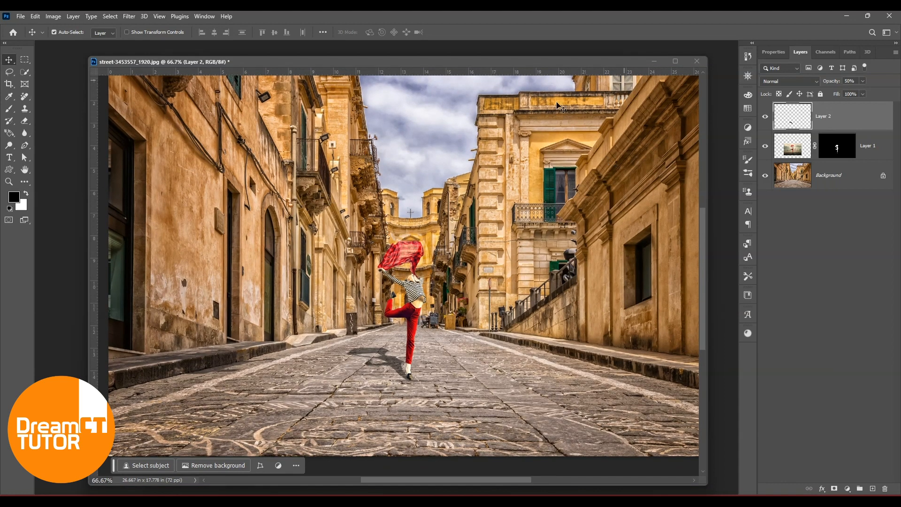
click(691, 65)
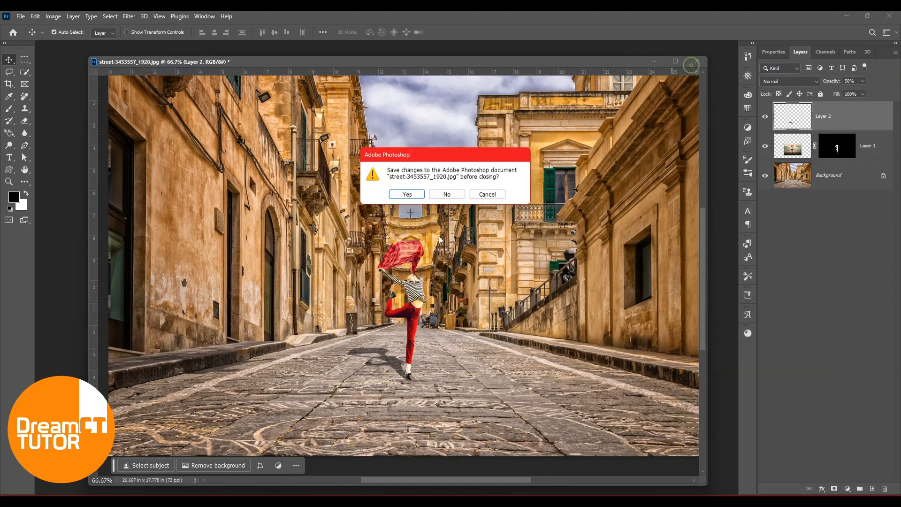
click(451, 196)
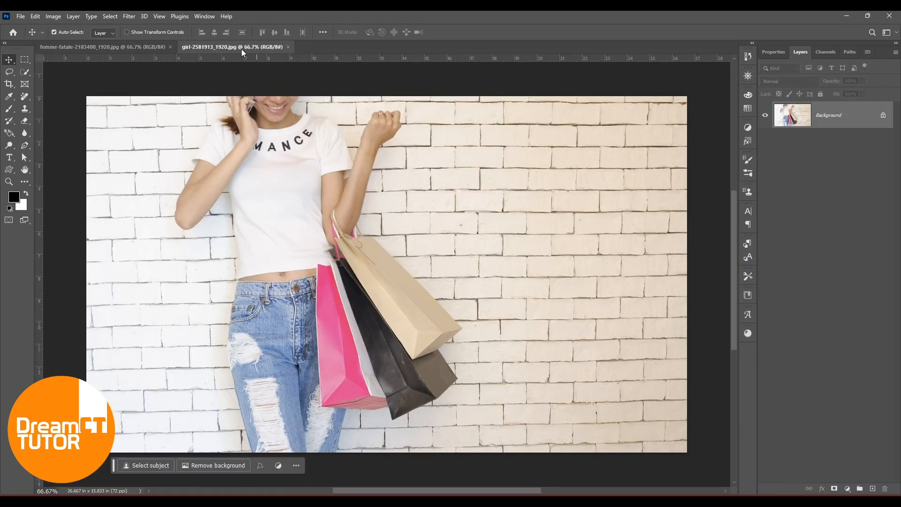
Float the shopping girl photo in its own window and copy the femme-fatale mural image into it as a new layer.
drag(241, 49, 281, 94)
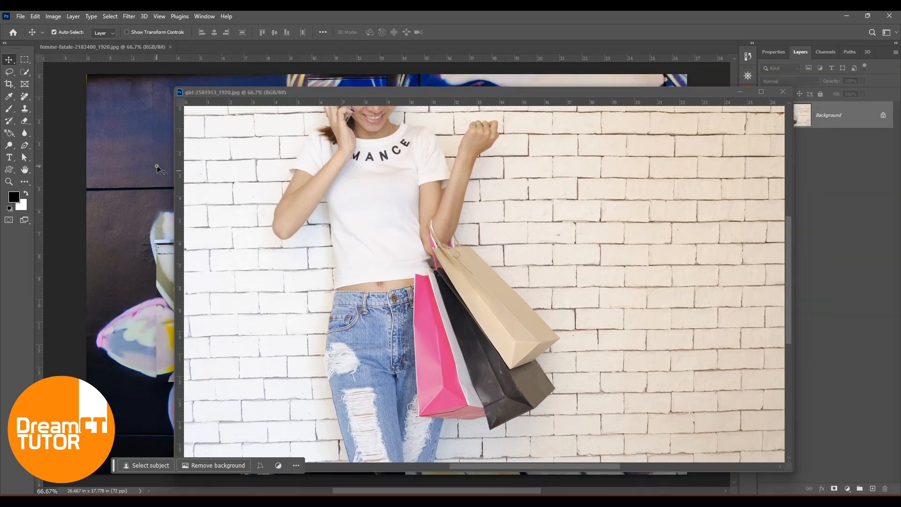
drag(128, 159, 444, 216)
click(149, 47)
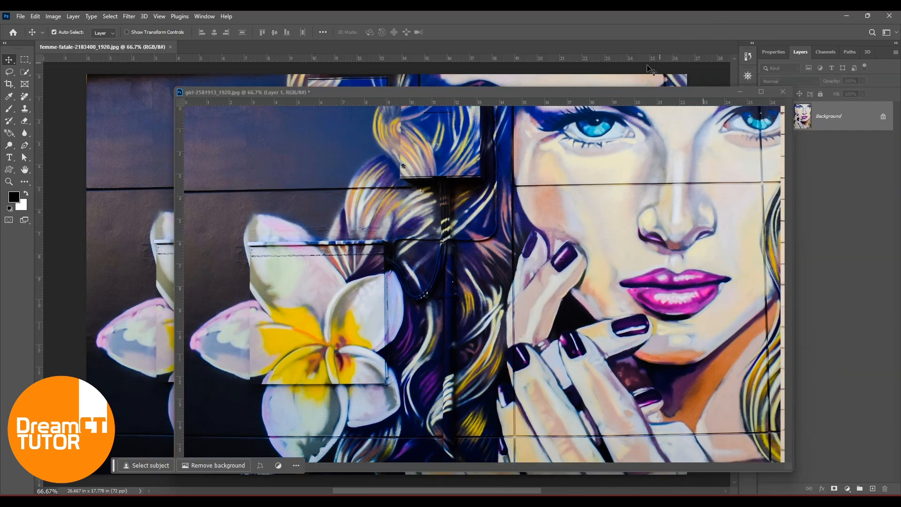
drag(149, 47, 152, 92)
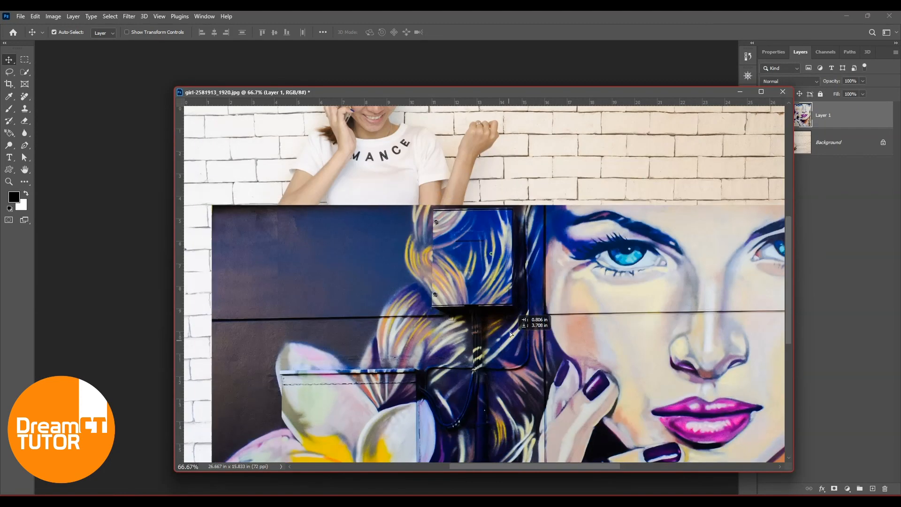
Position the mural layer over the shopping girl photo and scale it to about 107.85% so that it covers the whole canvas.
drag(510, 331, 411, 158)
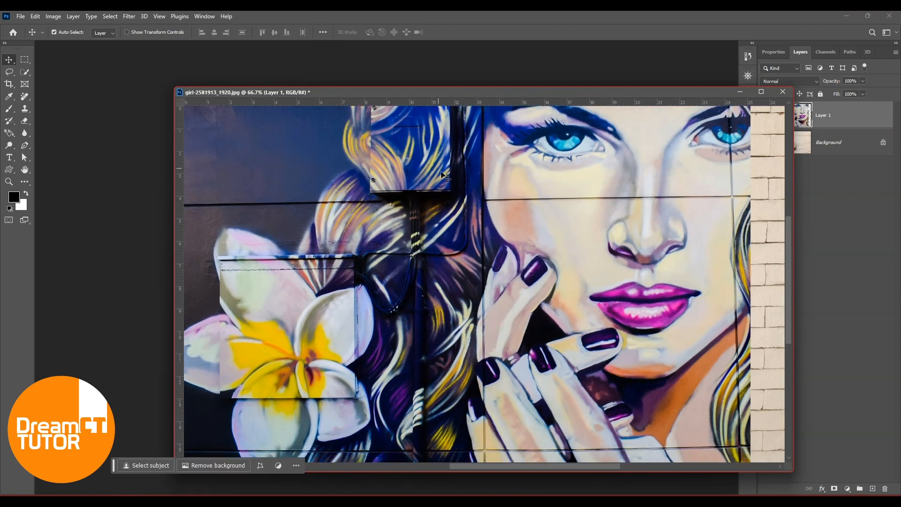
key(ctrl+t)
drag(750, 291, 722, 287)
drag(513, 264, 518, 283)
key(Return)
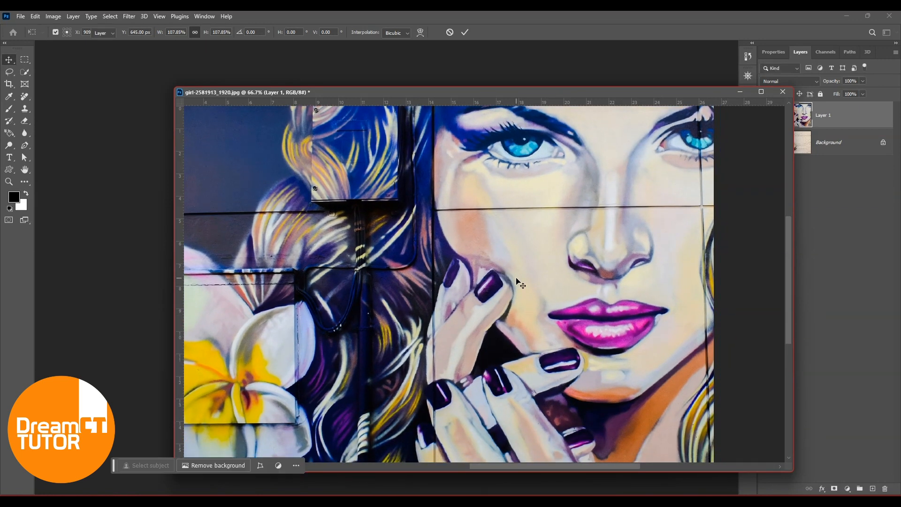
Hide the mural on Layer 1, select the Background layer, and dock the photo's window back into the workspace.
drag(658, 93, 528, 88)
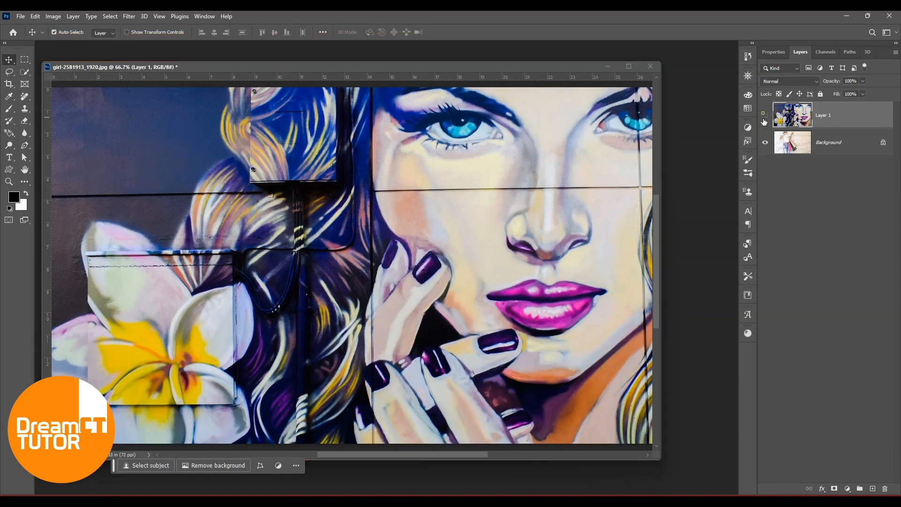
click(765, 115)
drag(479, 71, 510, 92)
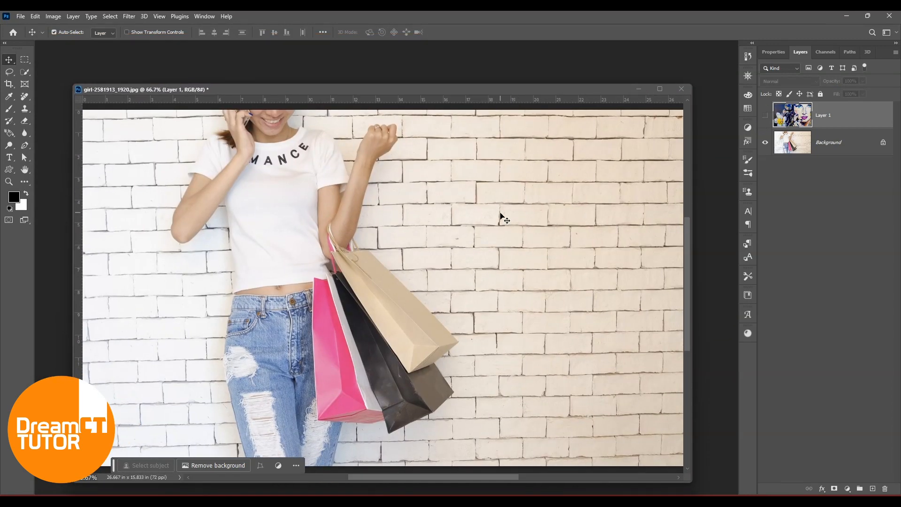
click(830, 142)
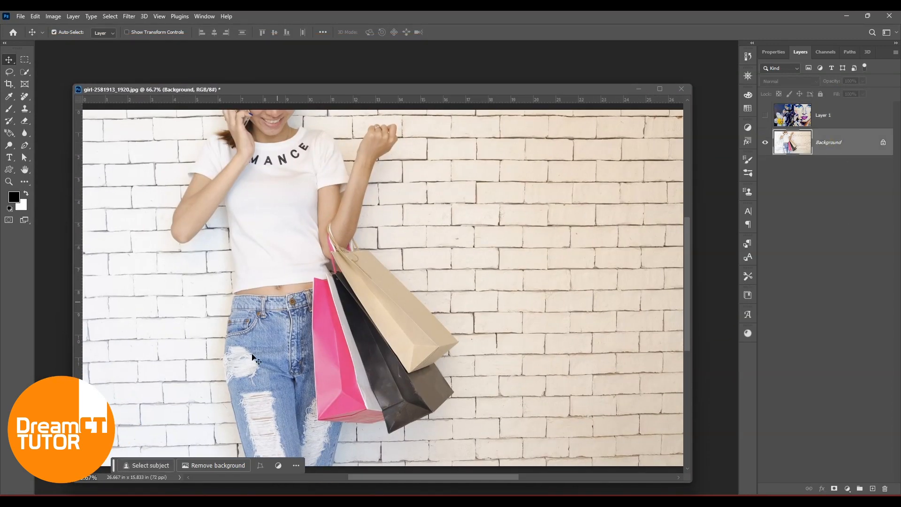
drag(338, 85, 343, 44)
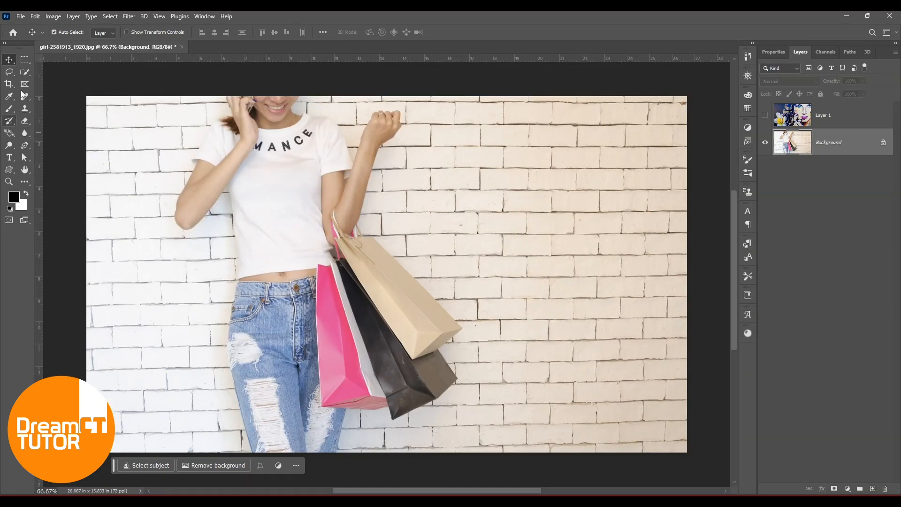
Select the woman and her shopping bags with the Object Selection tool and copy them from the Background to a new layer.
click(25, 71)
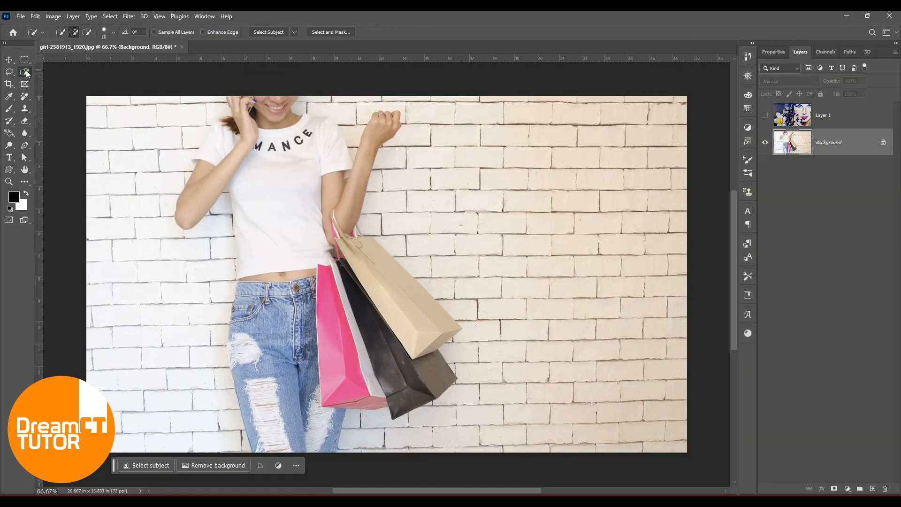
click(70, 74)
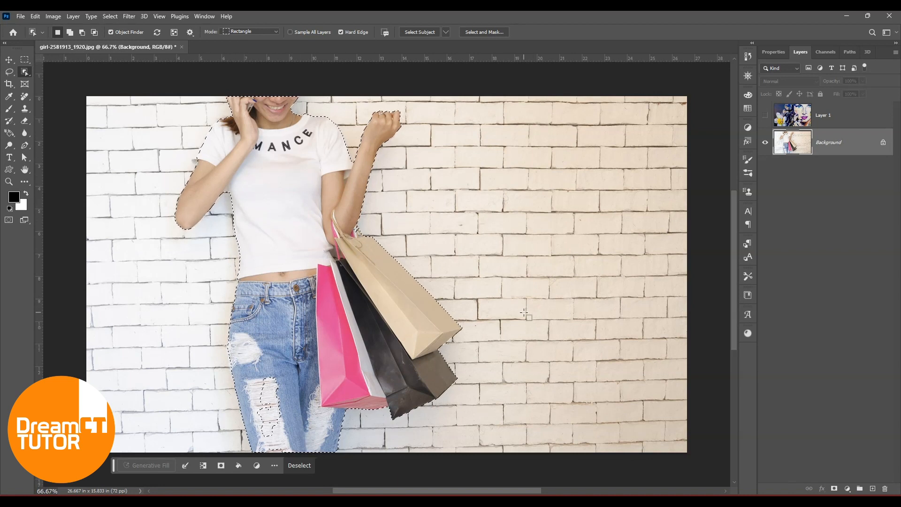
key(ctrl+j)
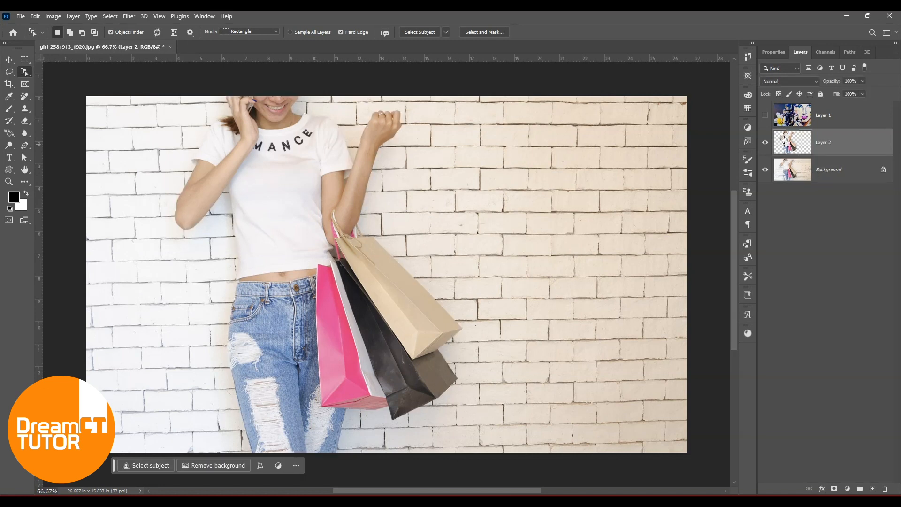
Load the outline of the cut-out woman on Layer 2 as a selection and add a layer mask from it.
ctrl+click(783, 139)
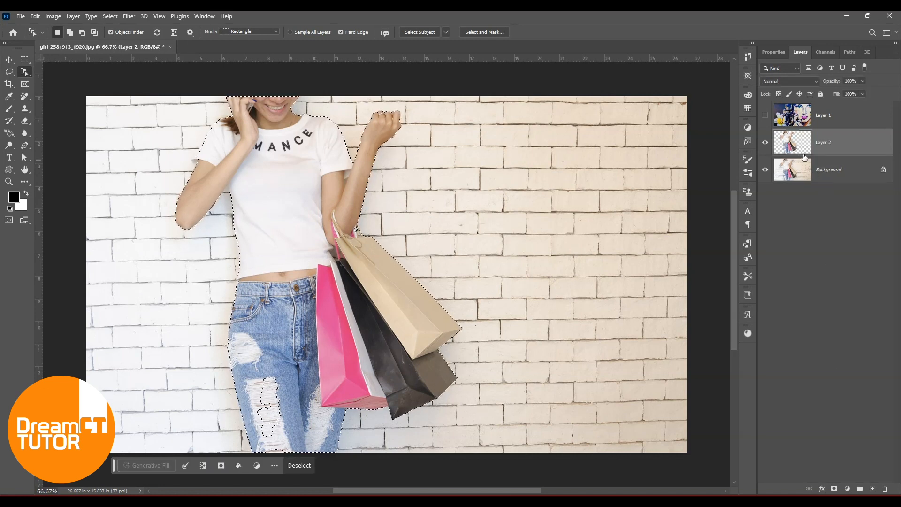
key(ctrl+shift+i)
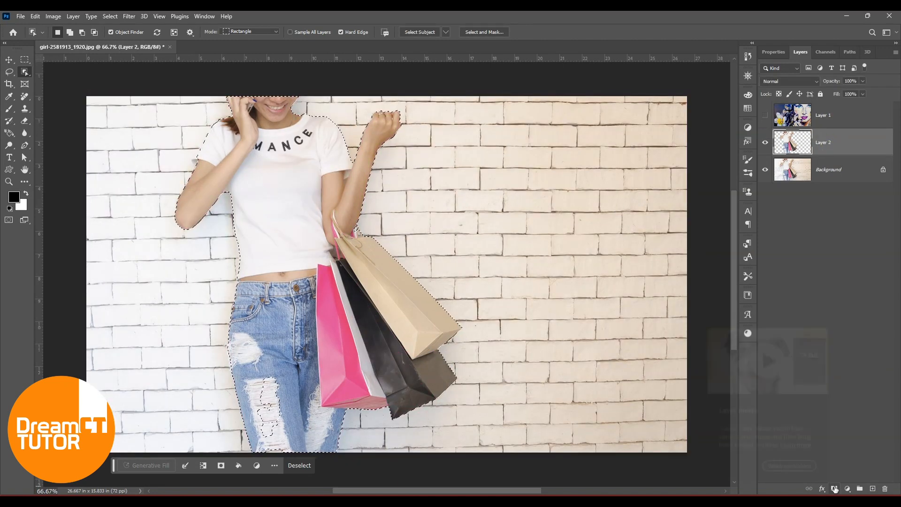
click(835, 490)
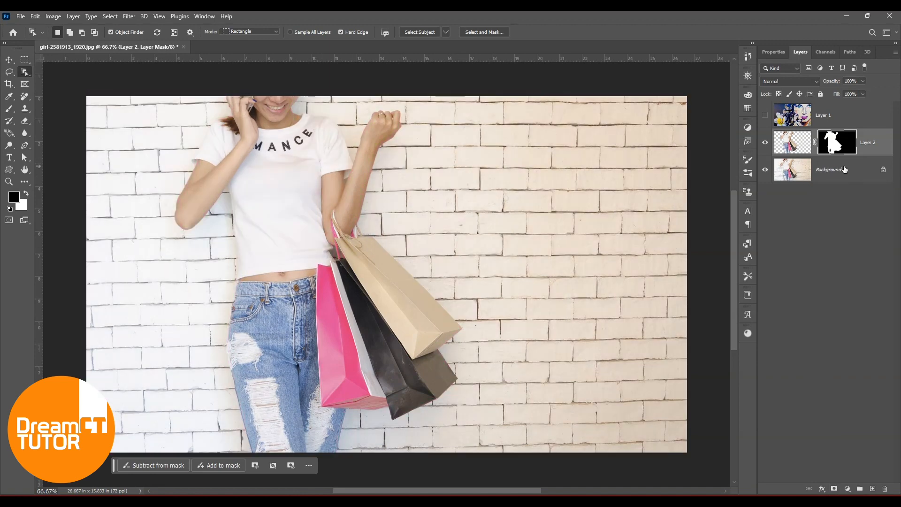
Show the mural on Layer 1 and move it below the masked woman on Layer 2.
click(765, 115)
drag(829, 118, 846, 173)
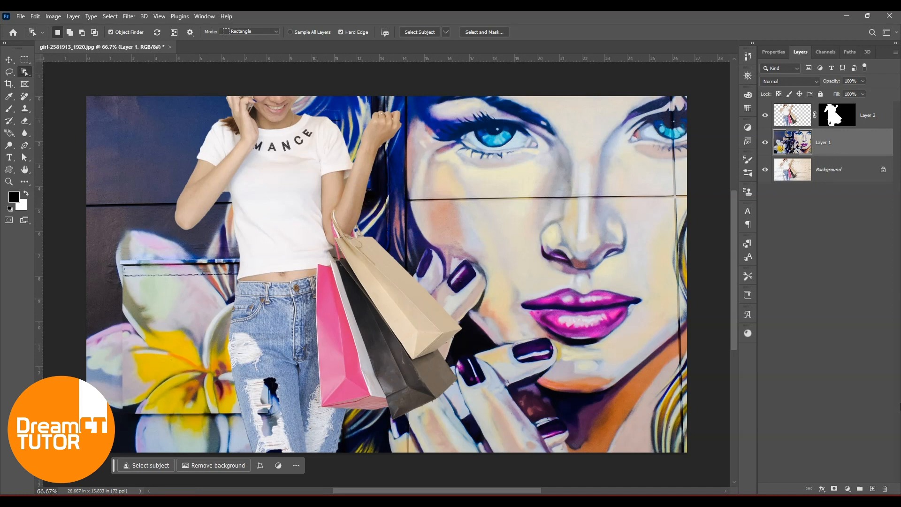
Blend the mural on Layer 1 into the brick wall using Multiply mode at 73% opacity.
click(9, 60)
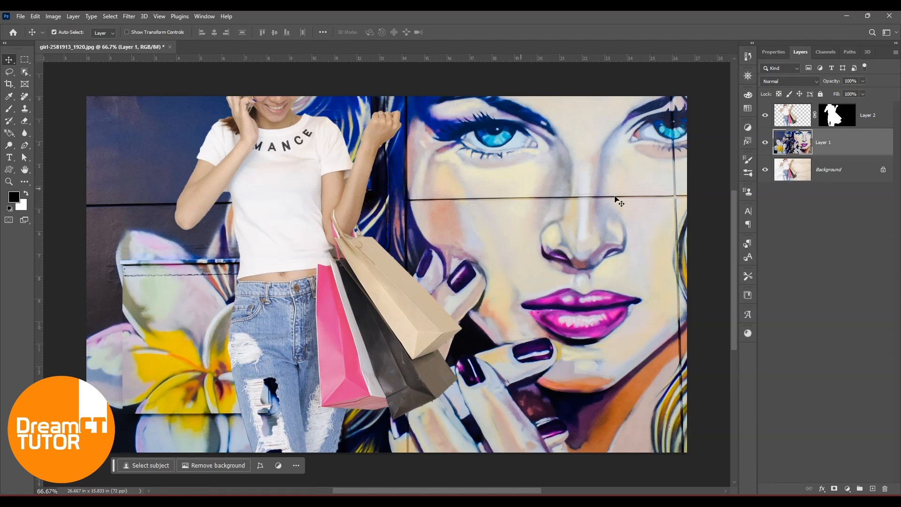
click(798, 80)
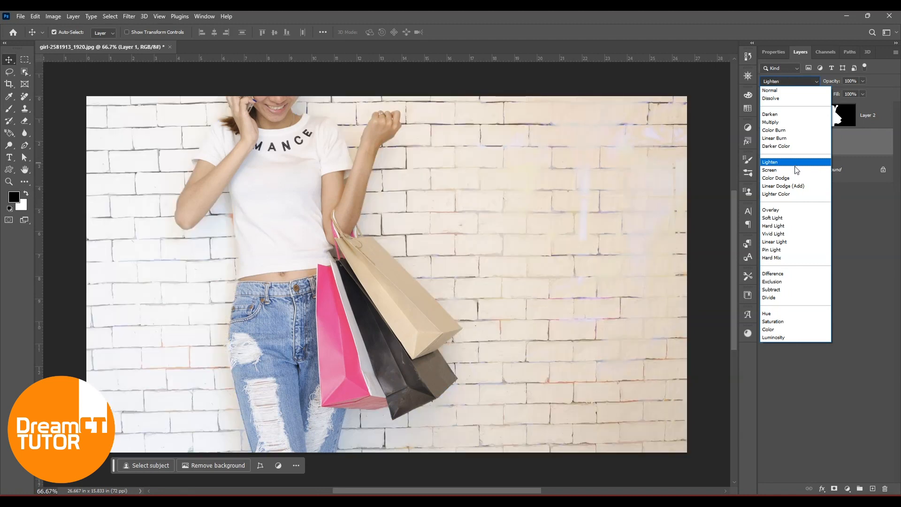
click(862, 81)
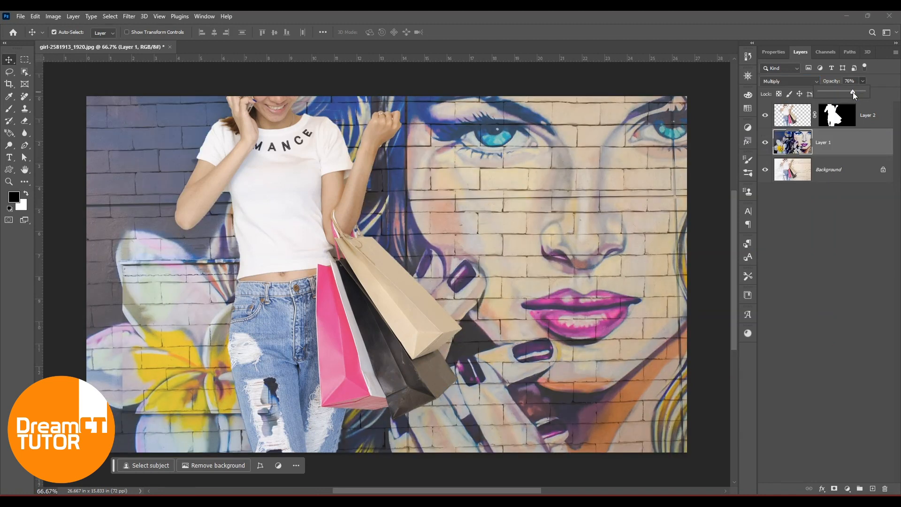
mouse_move(838, 94)
mouse_down()
mouse_move(829, 95)
mouse_move(851, 97)
mouse_up()
click(798, 81)
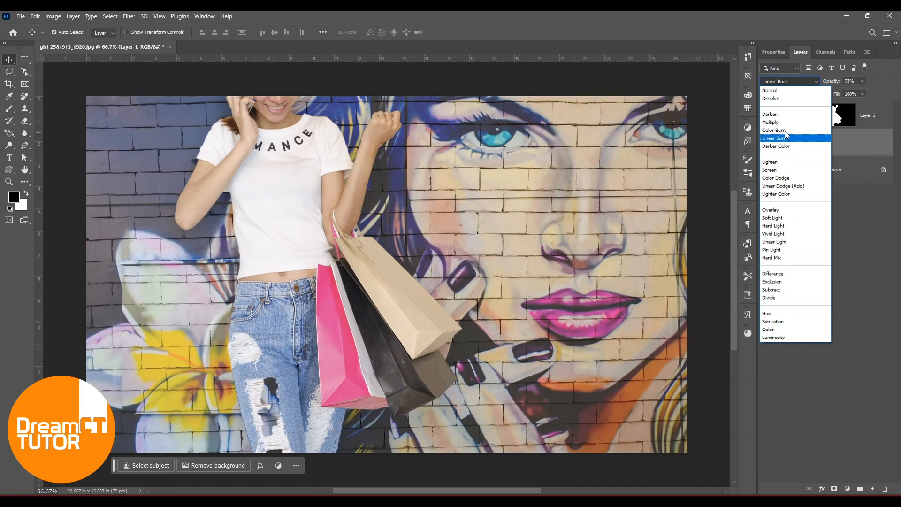
click(785, 123)
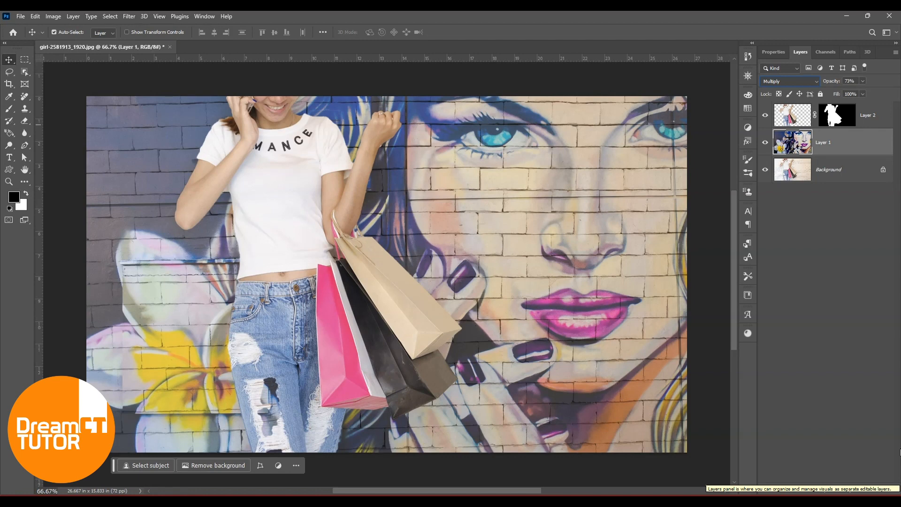
Float the shopper composite in its own window and close the document.
drag(153, 52, 179, 87)
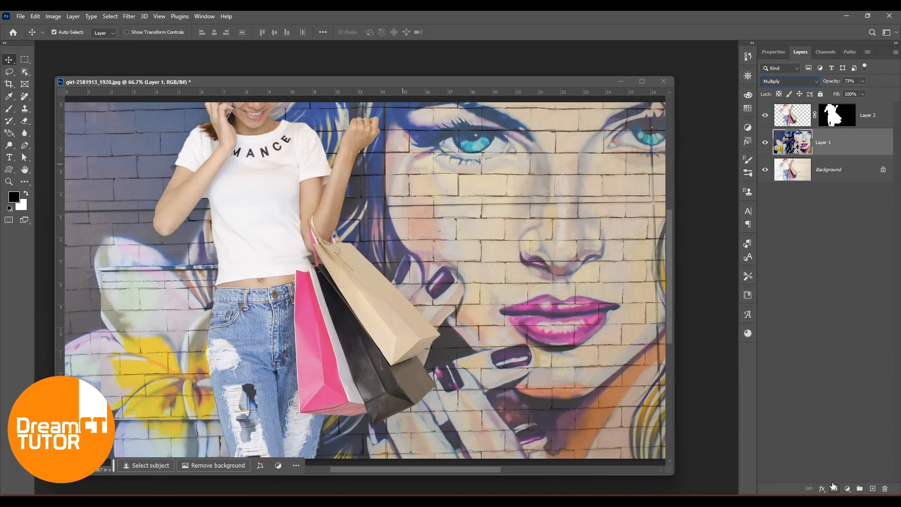
mouse_move(476, 83)
mouse_down()
mouse_move(513, 71)
mouse_move(471, 69)
mouse_up()
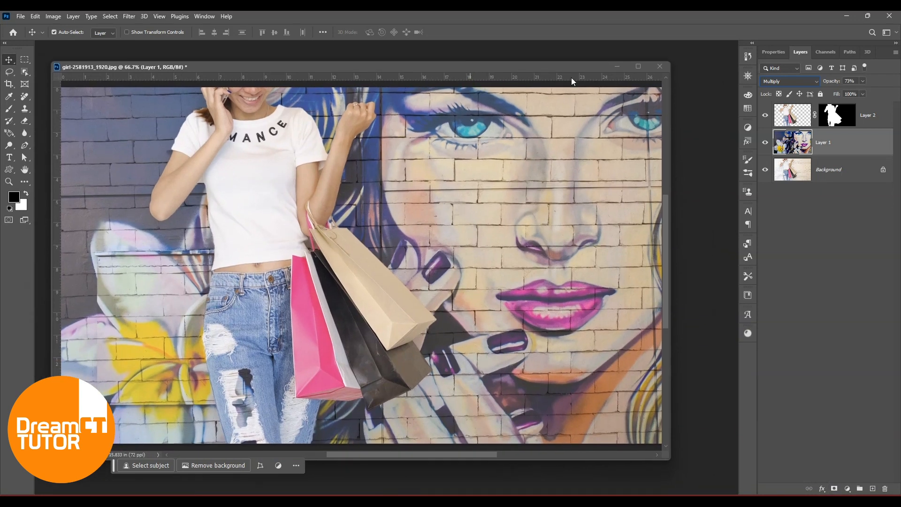
click(660, 66)
click(447, 194)
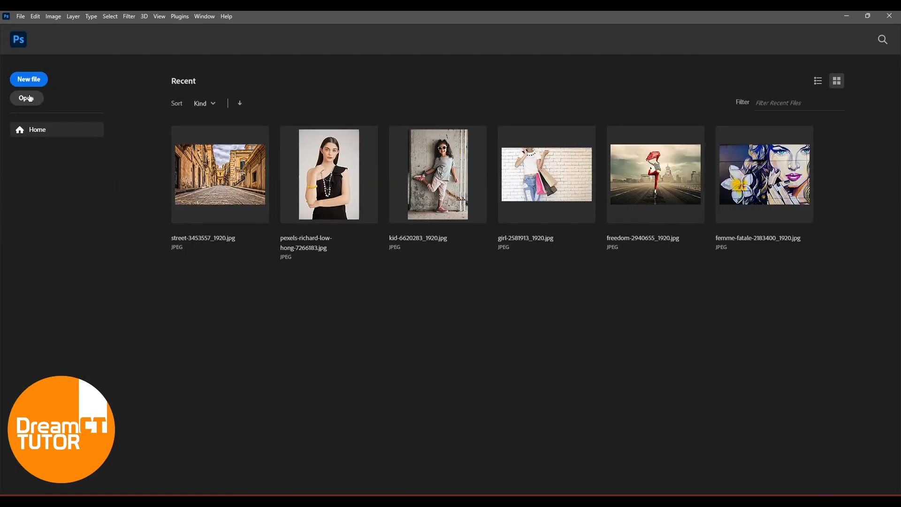
Browse the images in the Downloads > PIX folder for the next files to open.
click(31, 100)
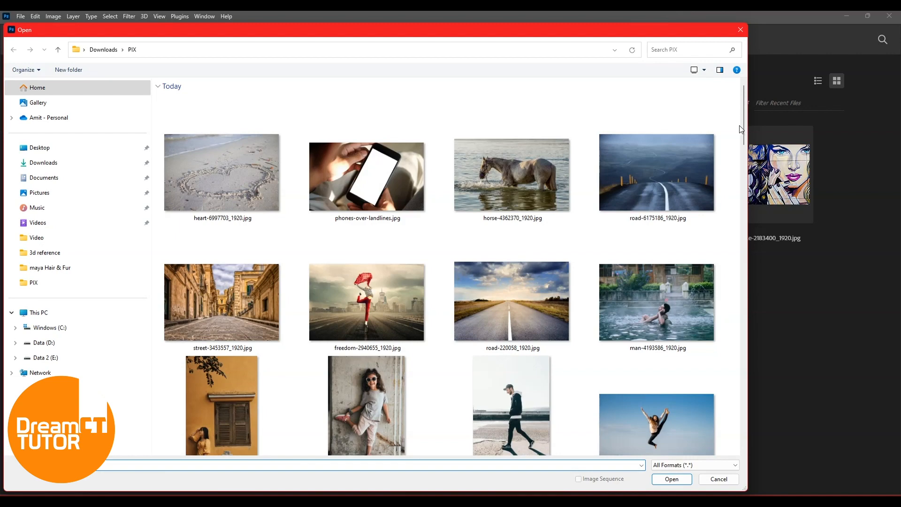
scroll(743, 144, down, 1)
drag(743, 143, 733, 417)
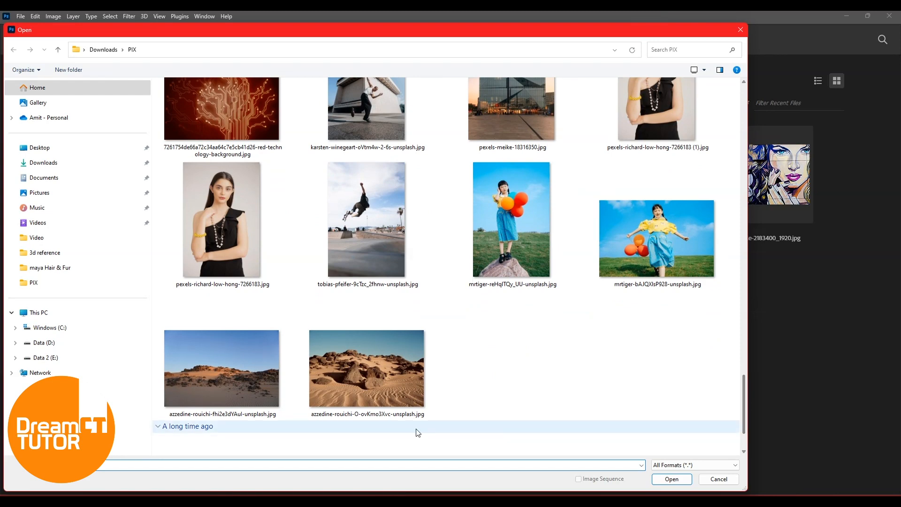
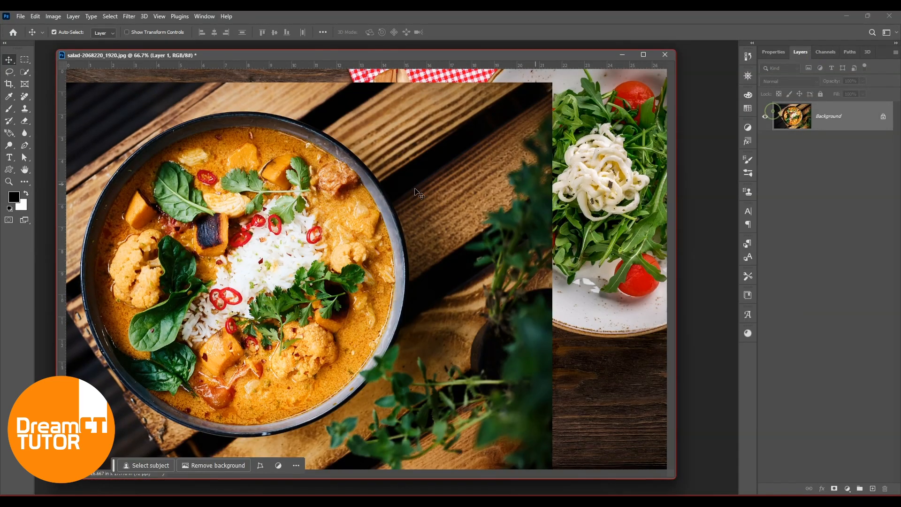
Scale the curry bowl photo on Layer 1 to 86.96%, place it beside the salad plate, and dock the document window.
drag(419, 194, 442, 184)
key(ctrl+t)
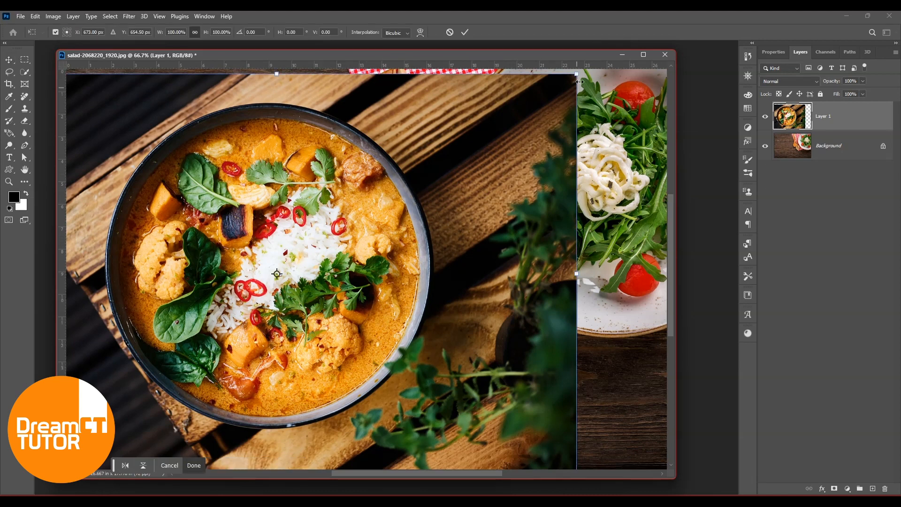
drag(578, 73, 498, 123)
drag(276, 298, 286, 272)
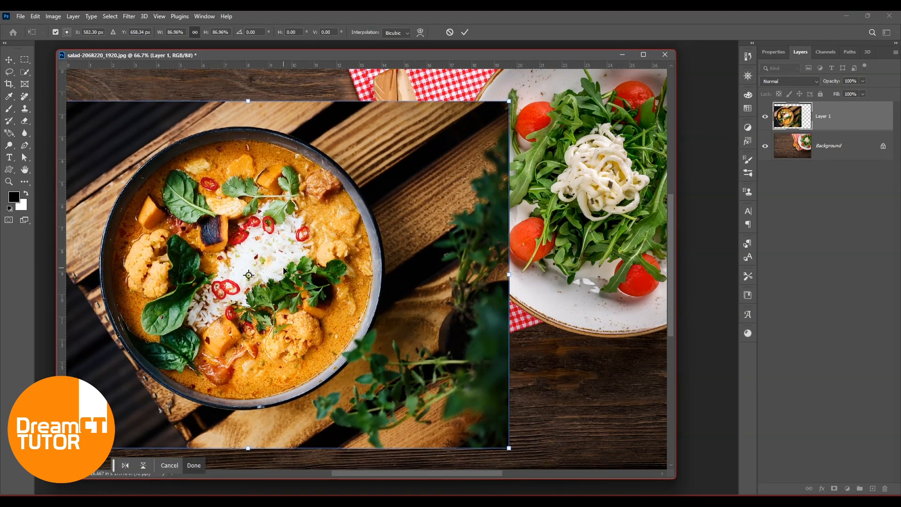
key(Return)
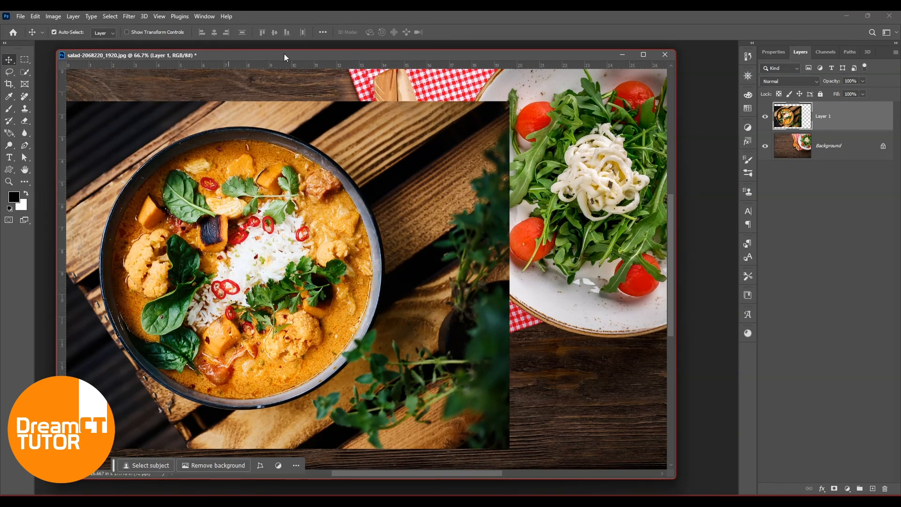
drag(284, 58, 303, 47)
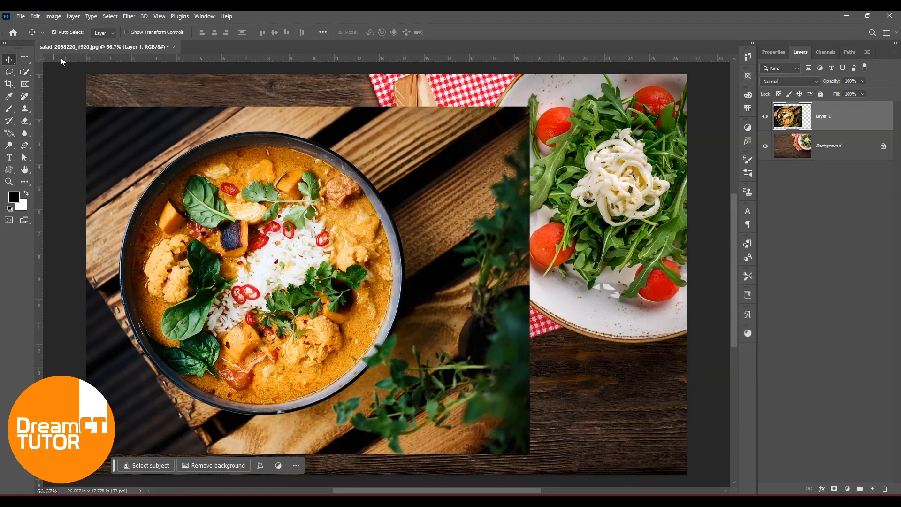
click(24, 146)
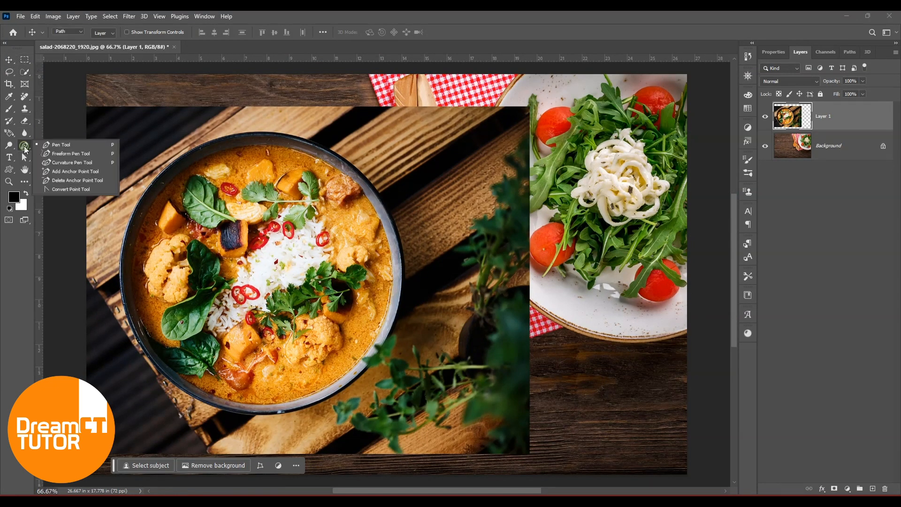
click(65, 147)
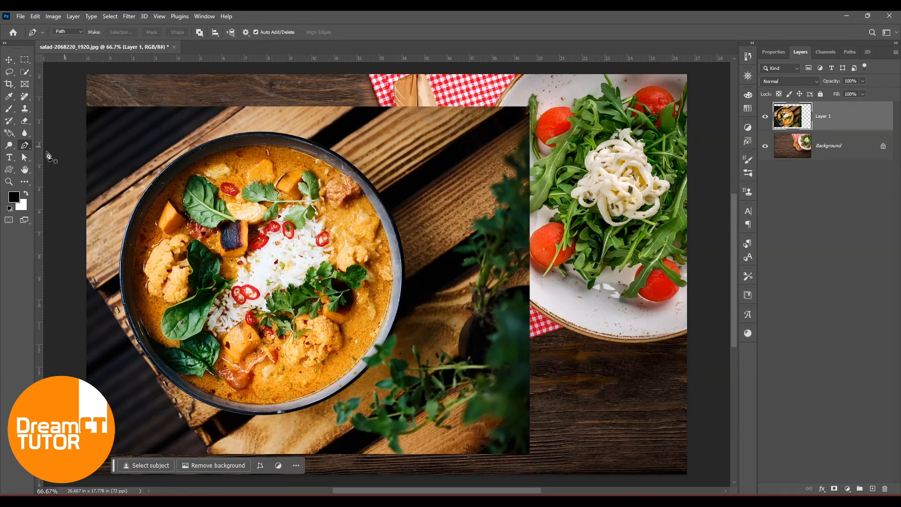
click(9, 169)
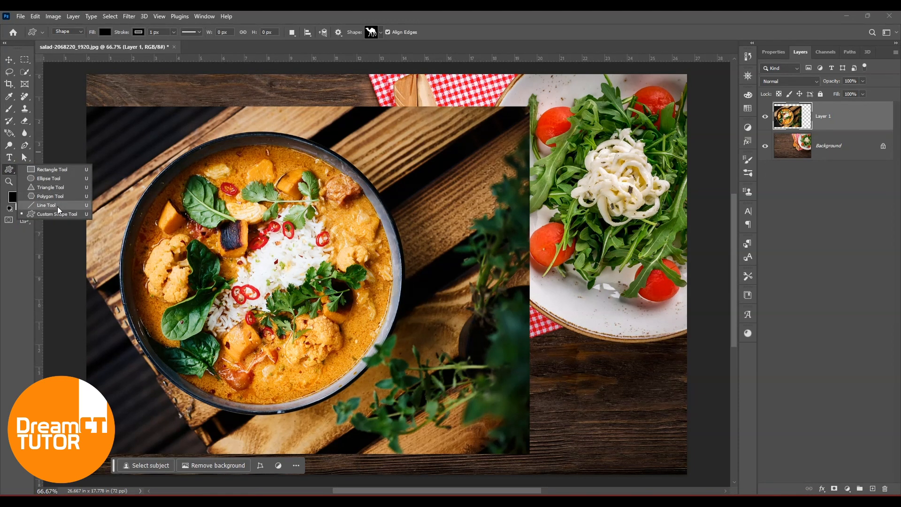
click(52, 170)
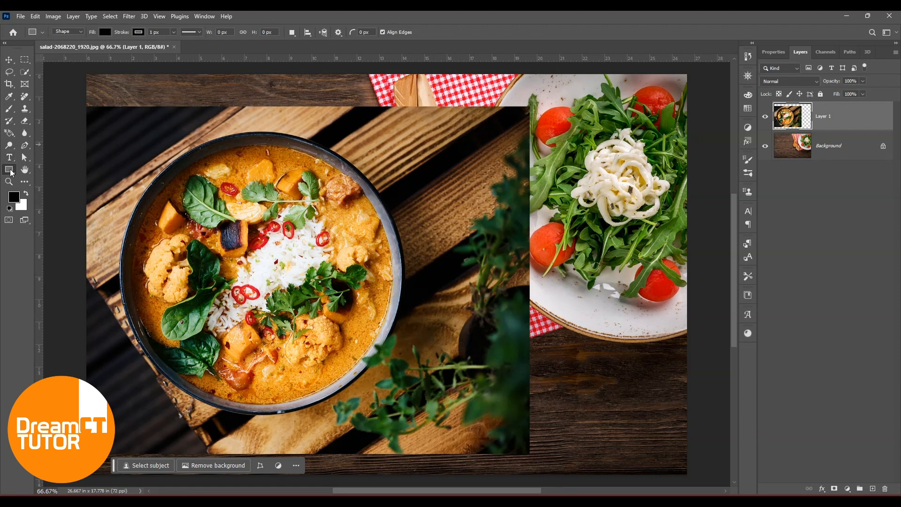
Set the Ellipse tool to Path mode and draw a rough elliptical path over the curry bowl.
click(10, 169)
click(45, 170)
key(shift+u)
drag(139, 159, 400, 412)
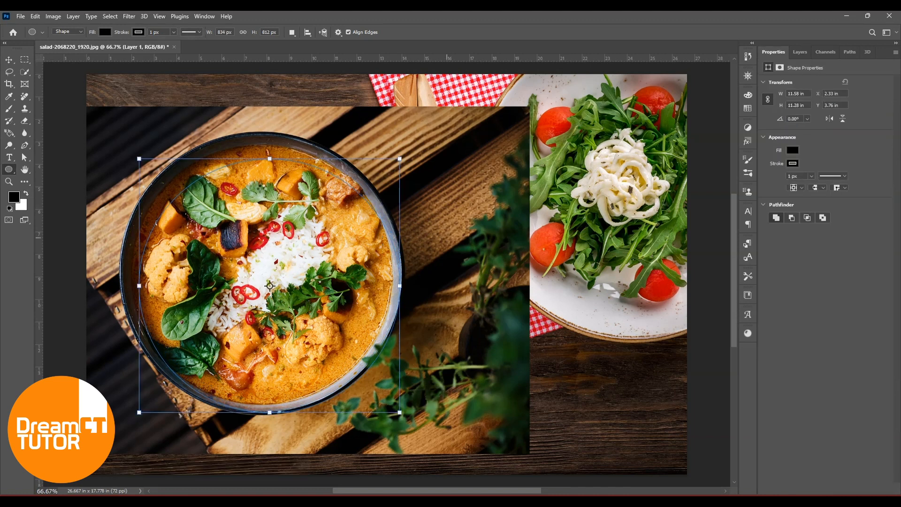
key(ctrl+z)
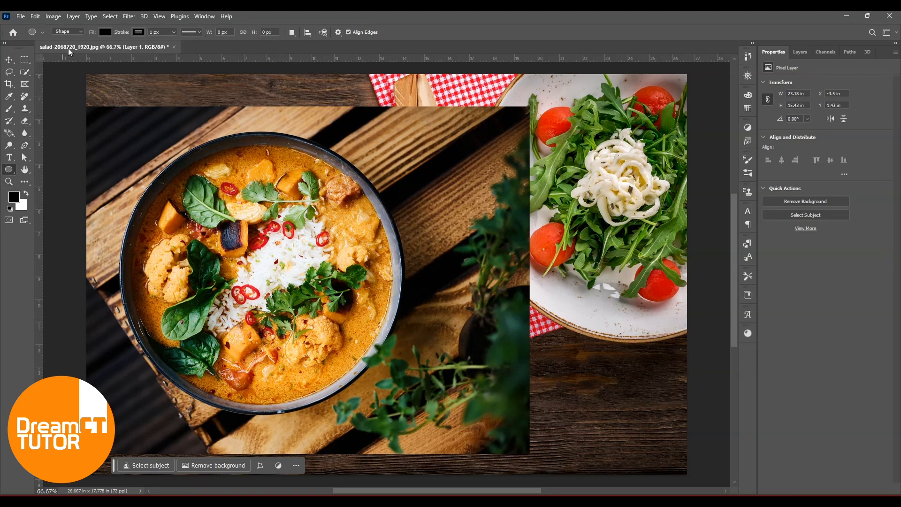
click(73, 34)
click(66, 46)
drag(159, 160, 400, 409)
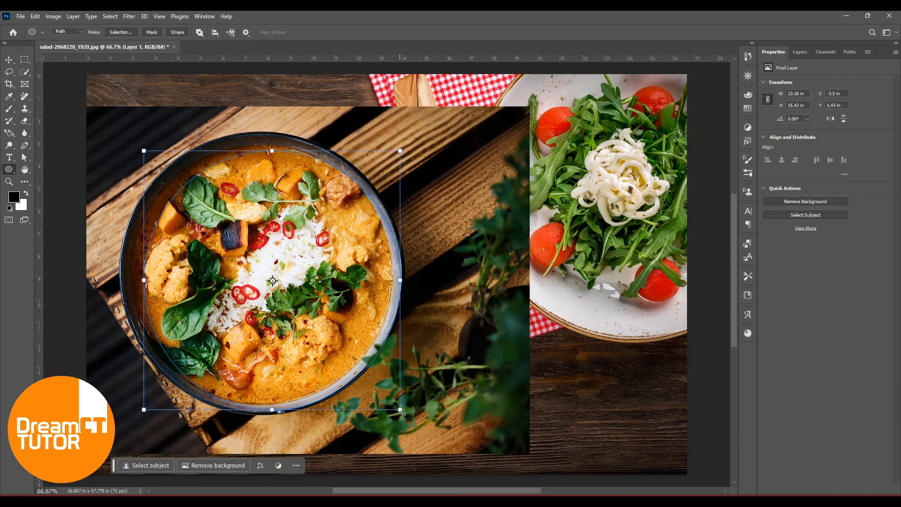
Resize the elliptical path to fit the outer rim of the curry bowl, about 12.61 by 12.51 in.
drag(144, 152, 119, 133)
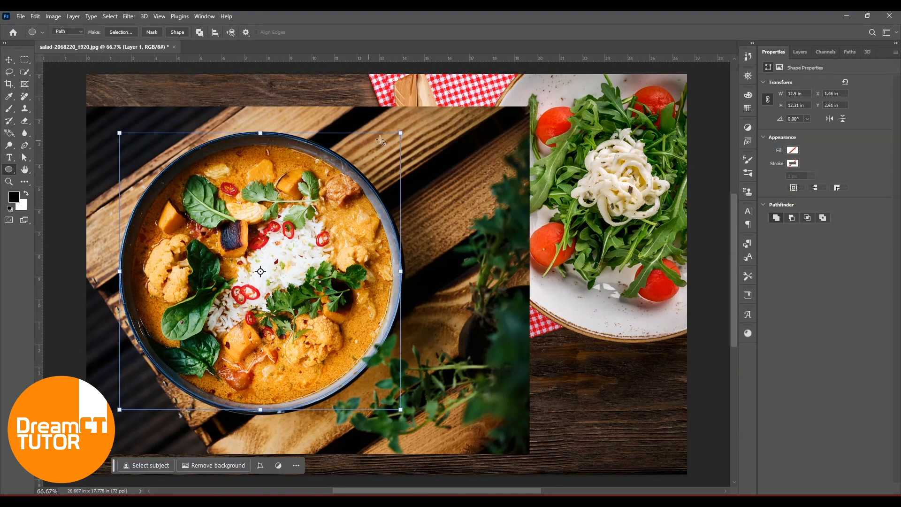
drag(402, 132, 403, 130)
drag(119, 409, 118, 413)
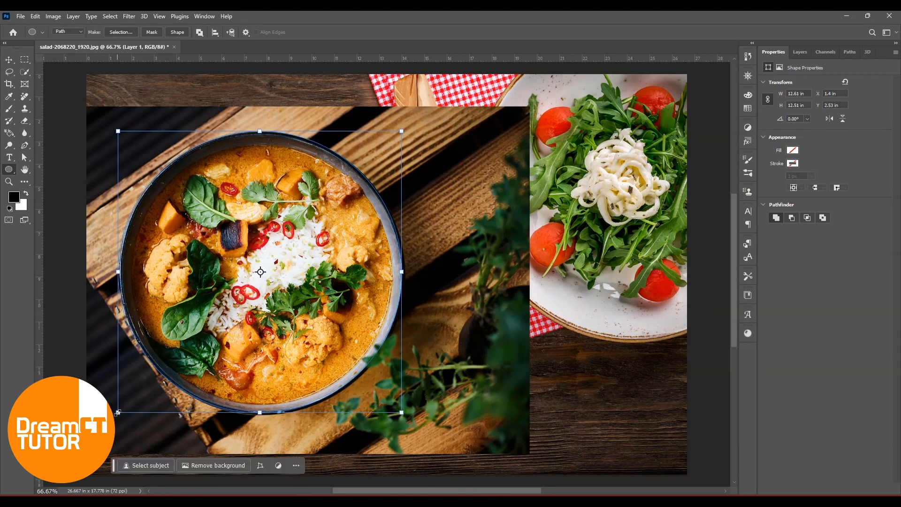
key(Escape)
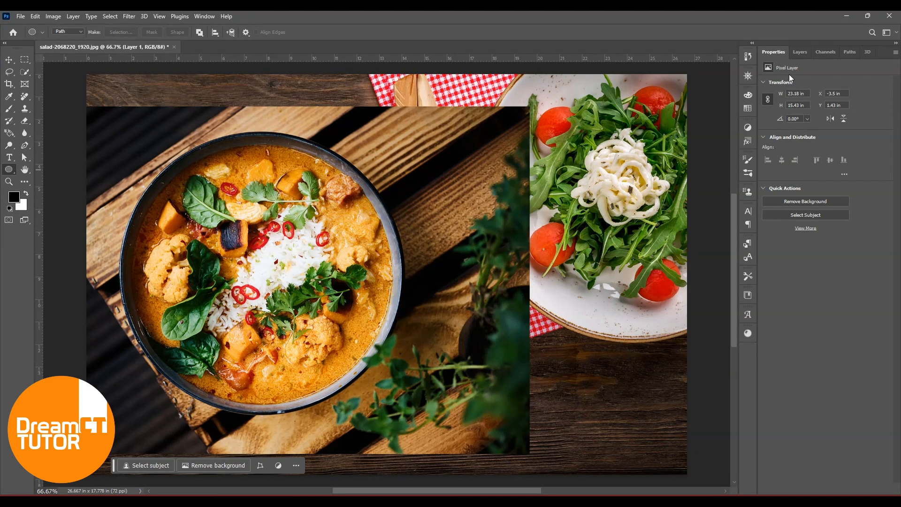
click(799, 52)
key(ctrl+z)
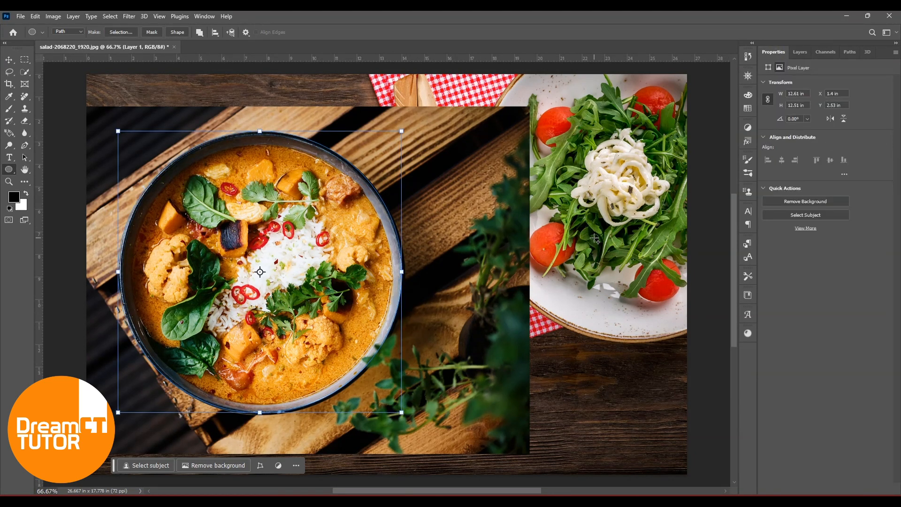
Add a vector mask to Layer 1 from the current elliptical path around the bowl.
key(F7)
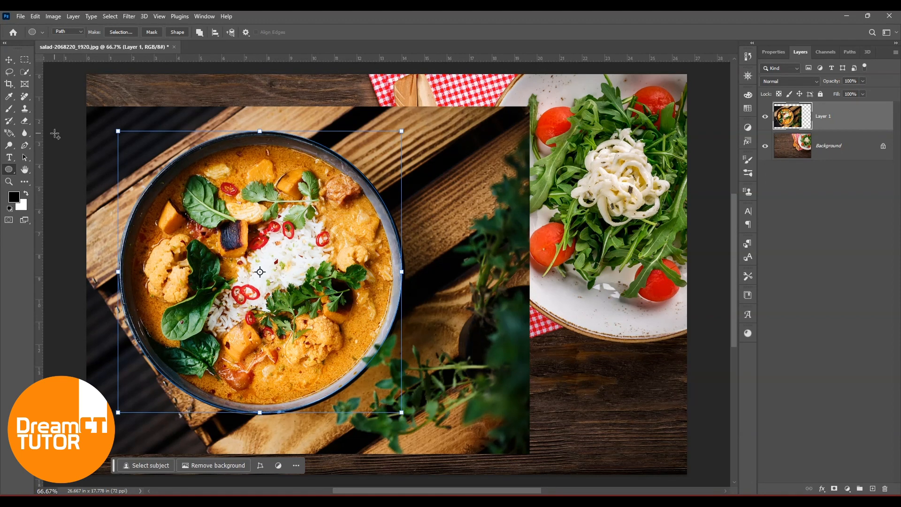
click(73, 17)
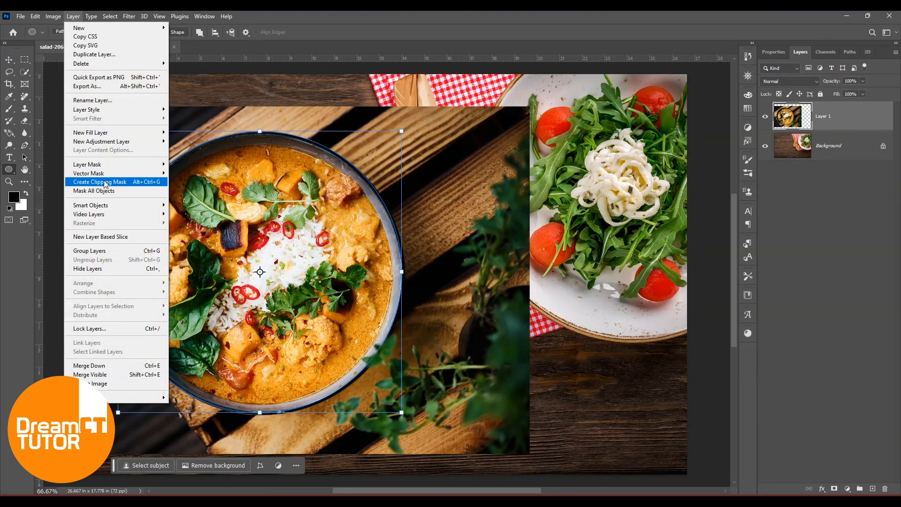
mouse_move(99, 166)
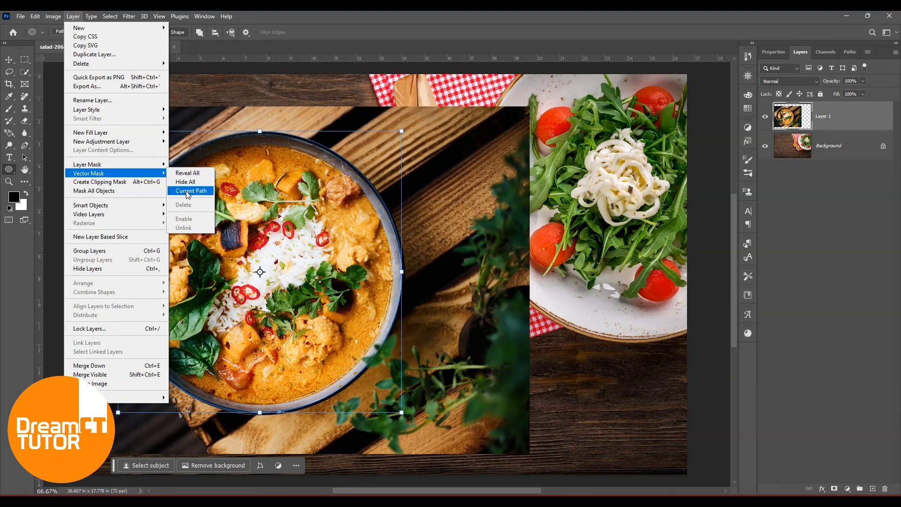
click(187, 191)
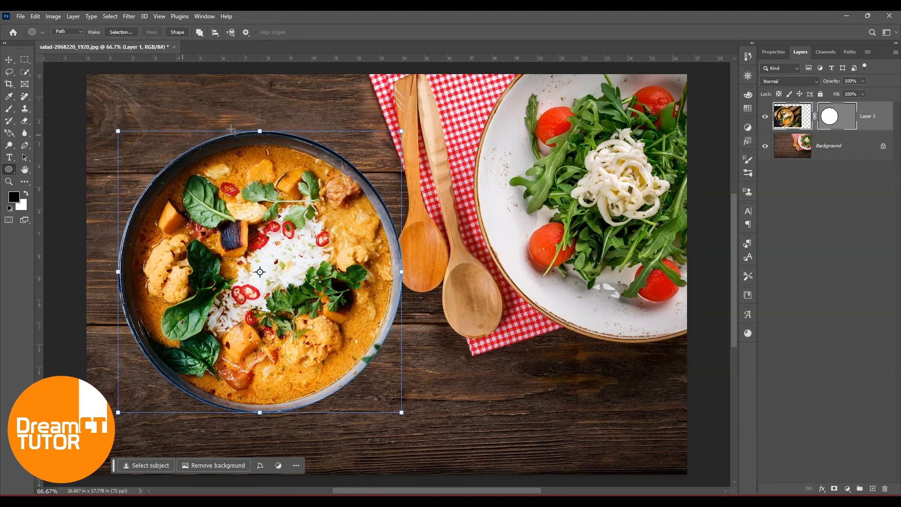
Move the masked curry bowl slightly down and to the left on the wooden table.
click(13, 60)
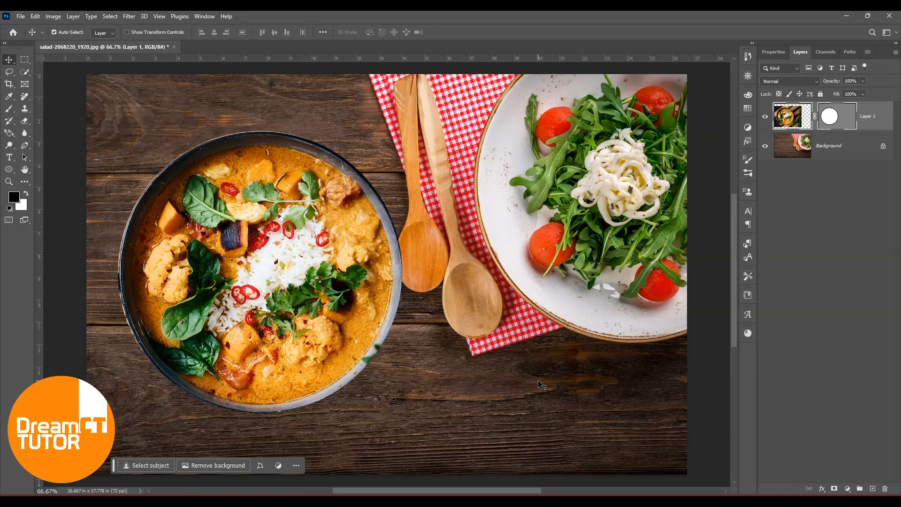
drag(325, 233, 310, 257)
drag(542, 301, 613, 233)
Use the Path Selection tool on Layer 1's vector mask and pull the ellipse's lower-left corner slightly inward to fit the bowl's rim.
key(a)
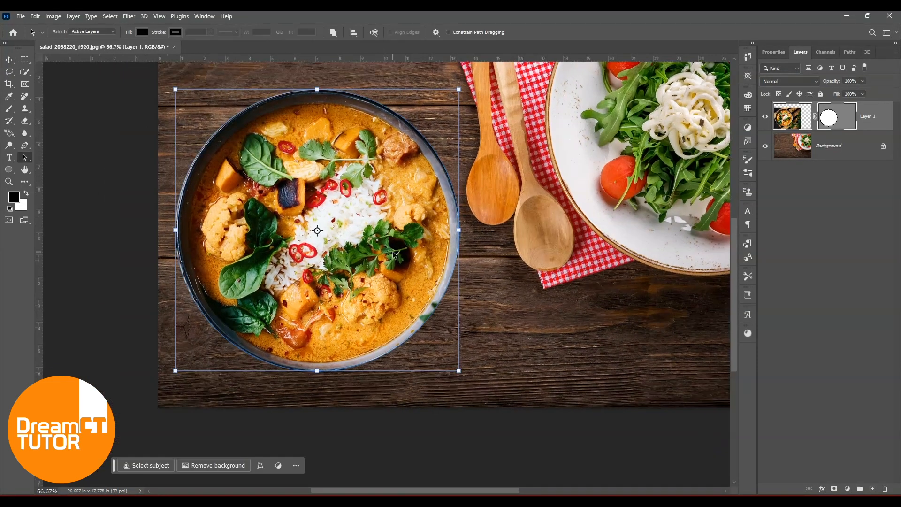
scroll(394, 254, up, 6)
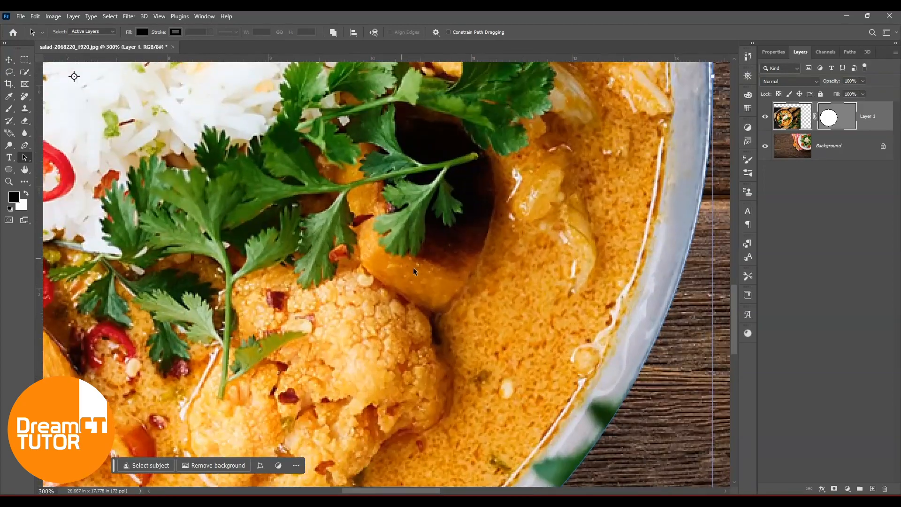
scroll(523, 218, left, 12)
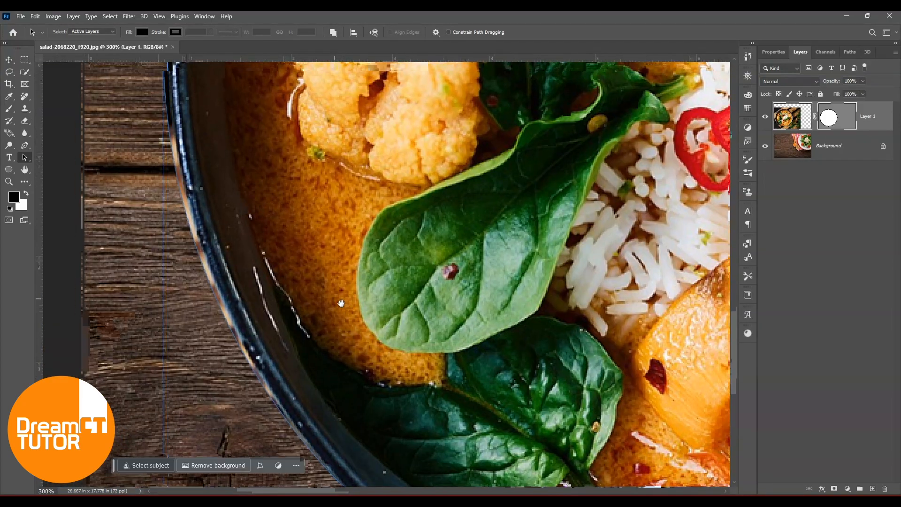
scroll(331, 267, down, 1)
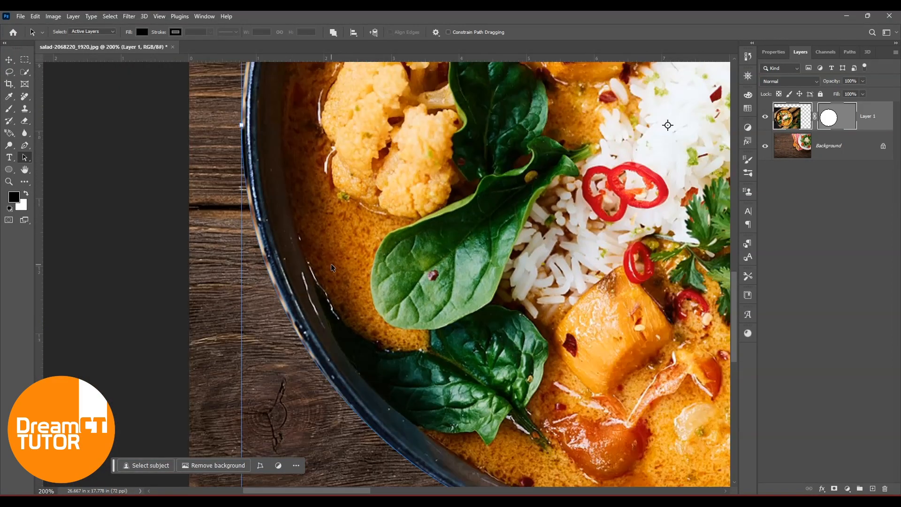
scroll(332, 268, down, 1)
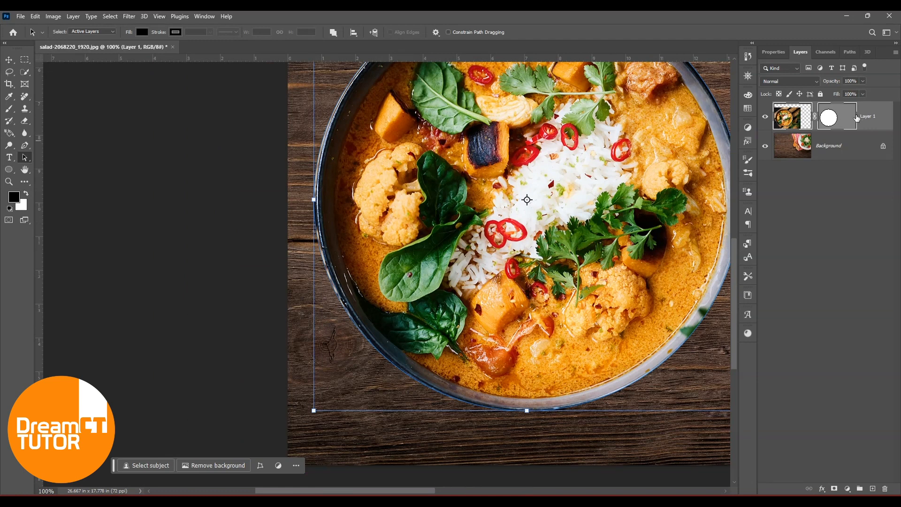
click(829, 121)
click(829, 121)
drag(313, 411, 316, 407)
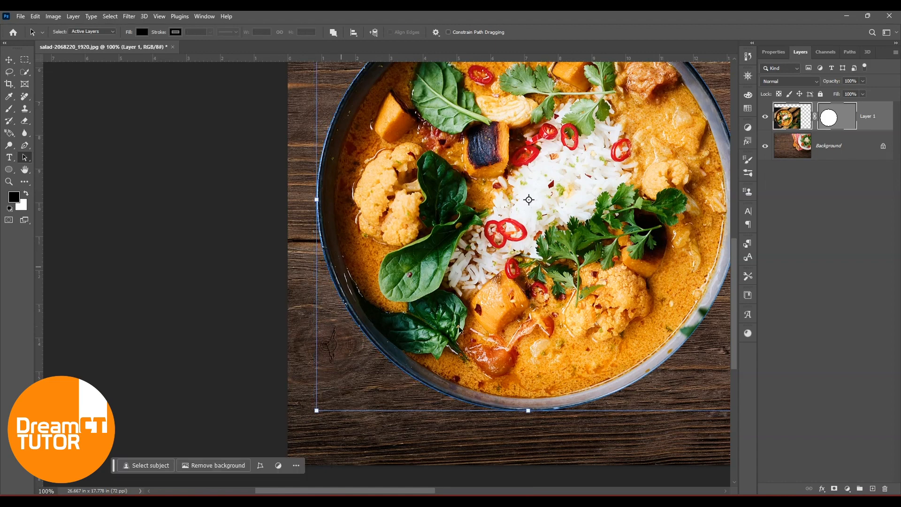
Tighten the elliptical mask path slightly at its upper-right and lower-left corners to trim the fringe around the bowl.
drag(594, 248, 491, 323)
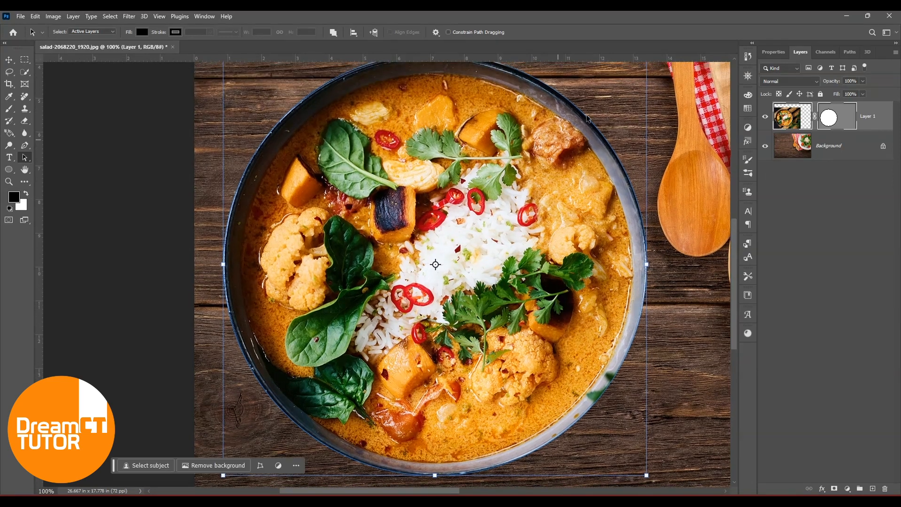
drag(542, 86, 527, 133)
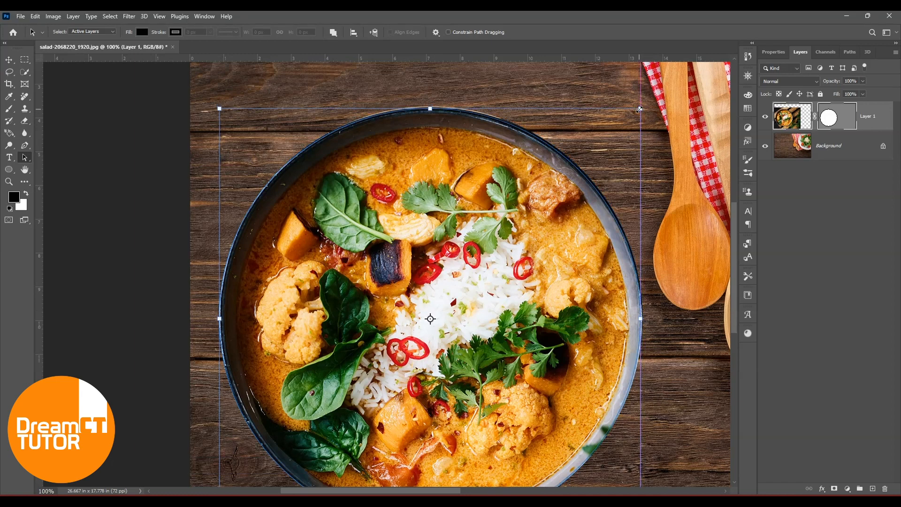
drag(526, 319, 547, 232)
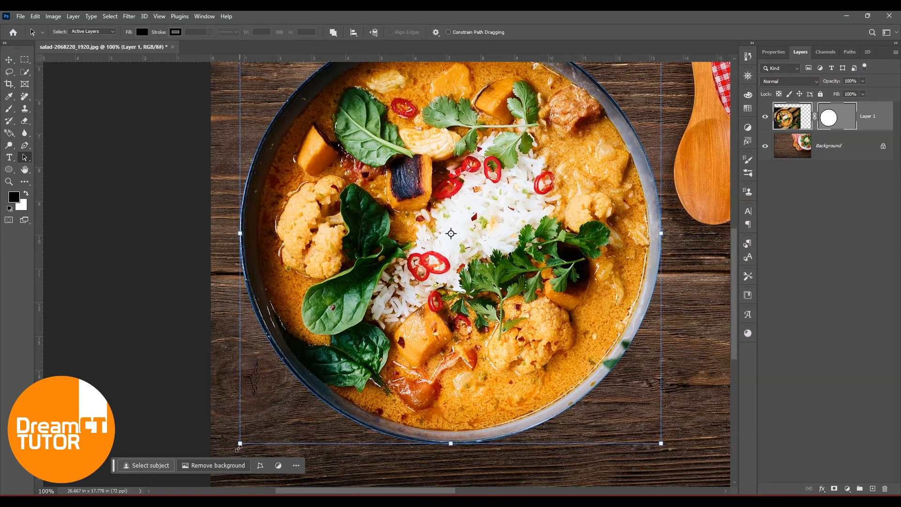
drag(240, 443, 242, 441)
scroll(521, 201, up, 2)
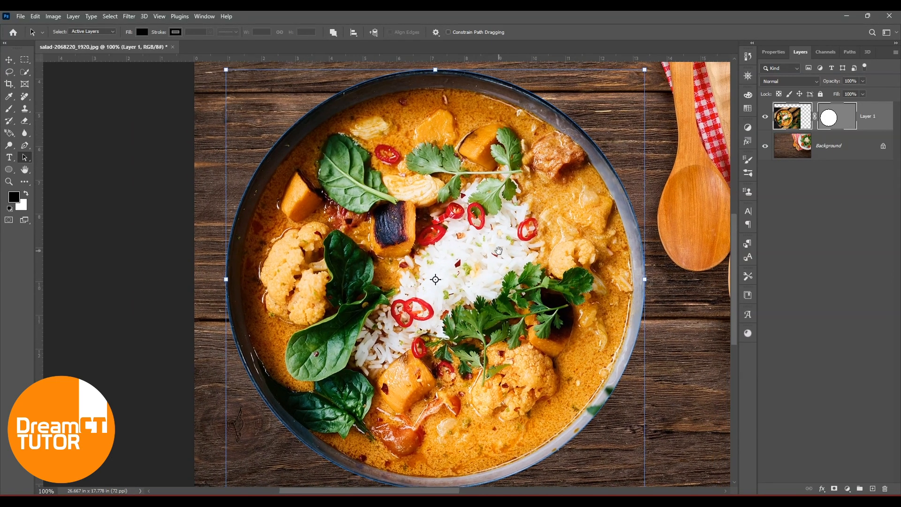
drag(643, 70, 641, 72)
scroll(241, 245, down, 2)
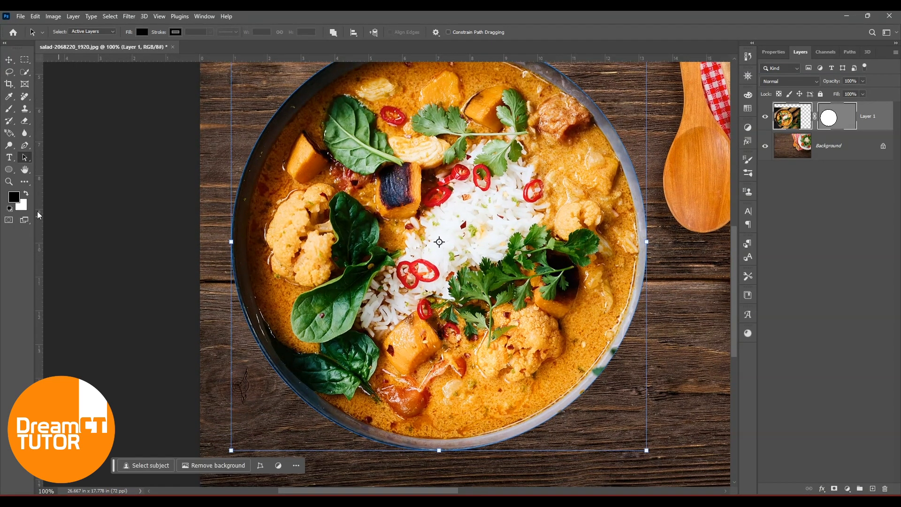
Deselect the mask path around the bowl and show the whole composite.
click(24, 146)
drag(24, 158, 70, 168)
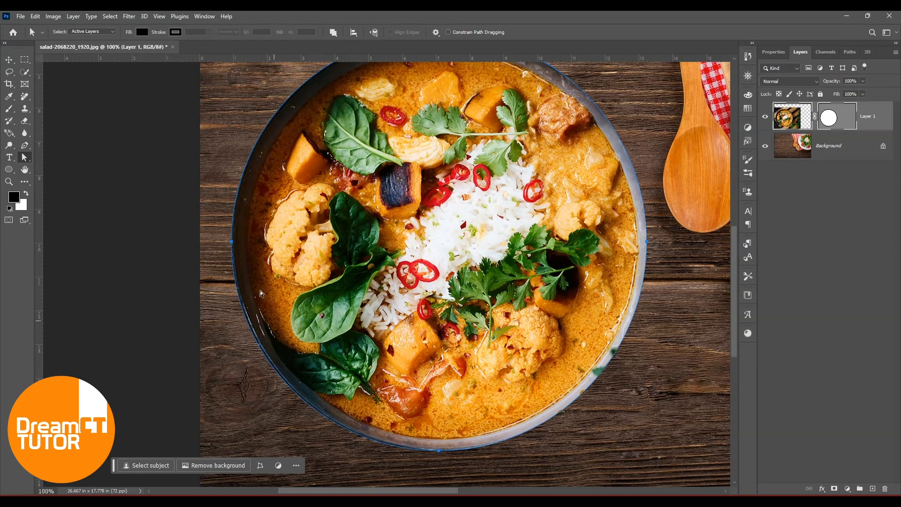
click(670, 290)
key(ctrl+minus)
key(ctrl+minus)
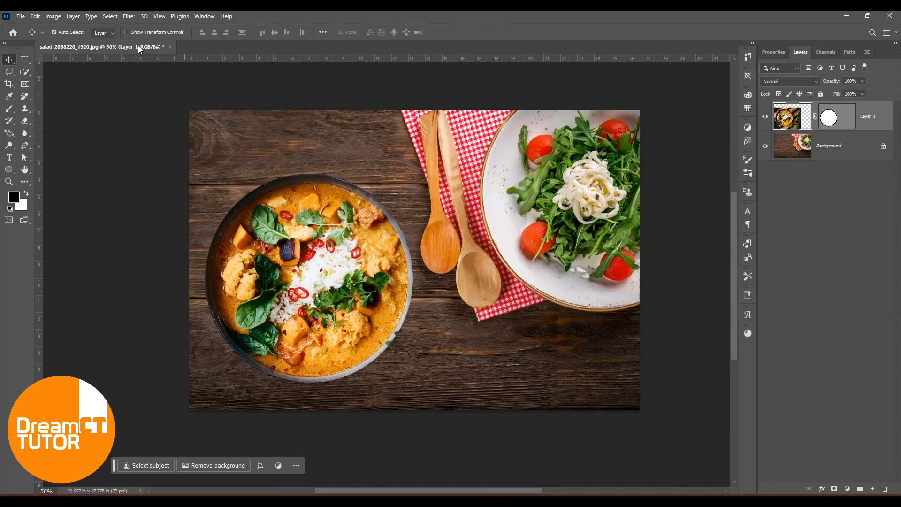
Float the salad composite in its own window and close the document.
drag(139, 47, 188, 95)
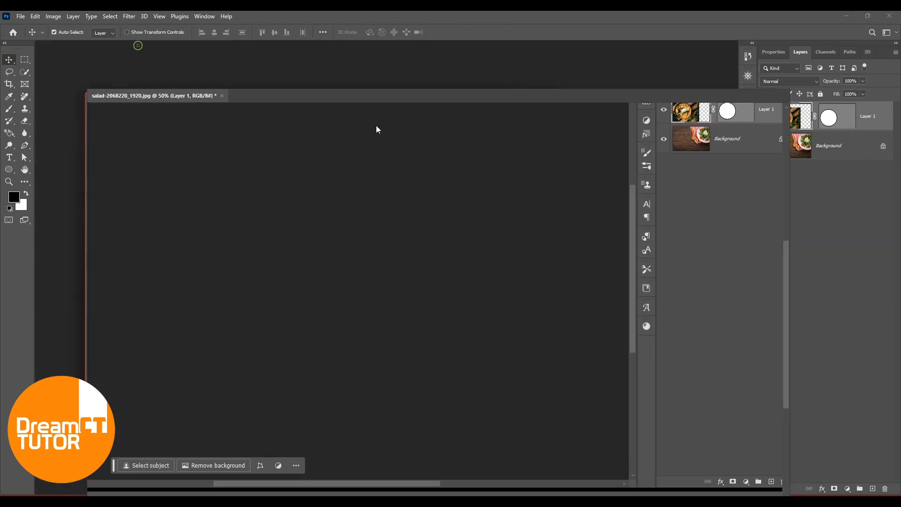
click(543, 97)
click(454, 192)
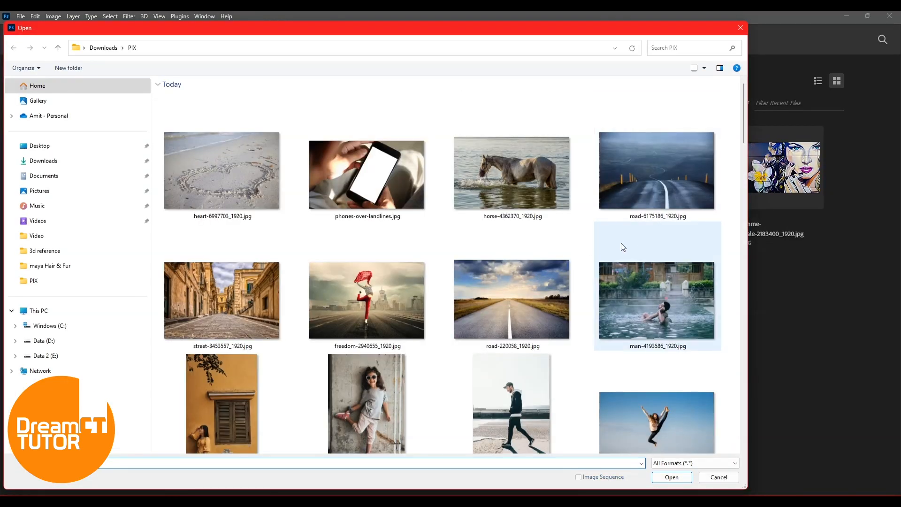
Open plumage-176723_1280.jpg from the PIX folder and float it in its own centred window.
drag(743, 119, 731, 297)
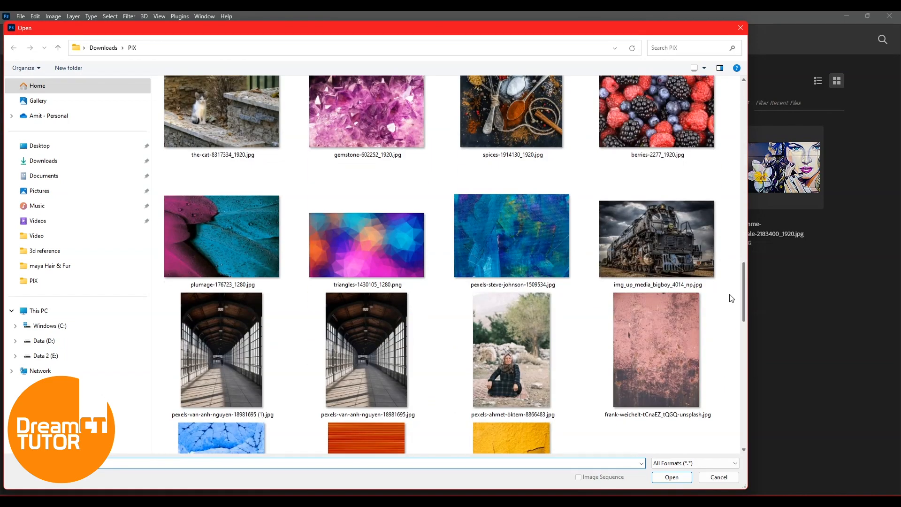
scroll(239, 170, down, 1)
double_click(240, 170)
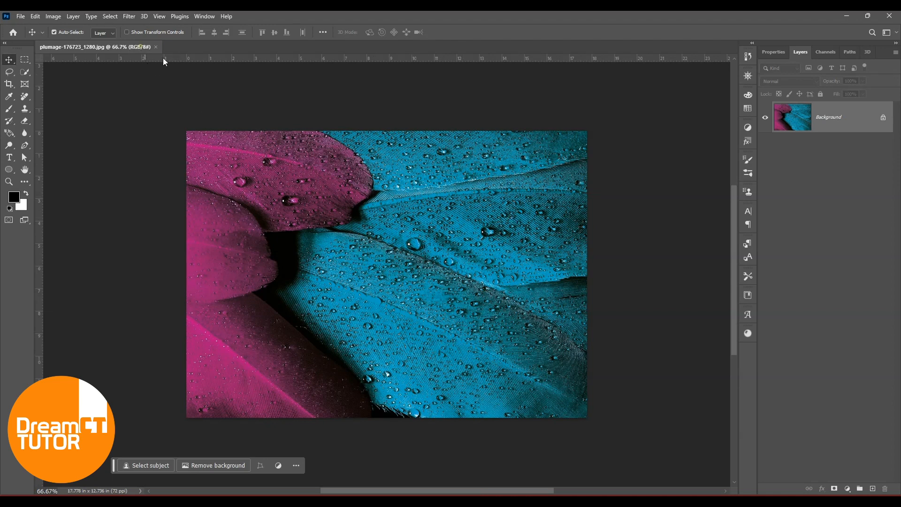
drag(146, 49, 193, 64)
drag(309, 63, 424, 88)
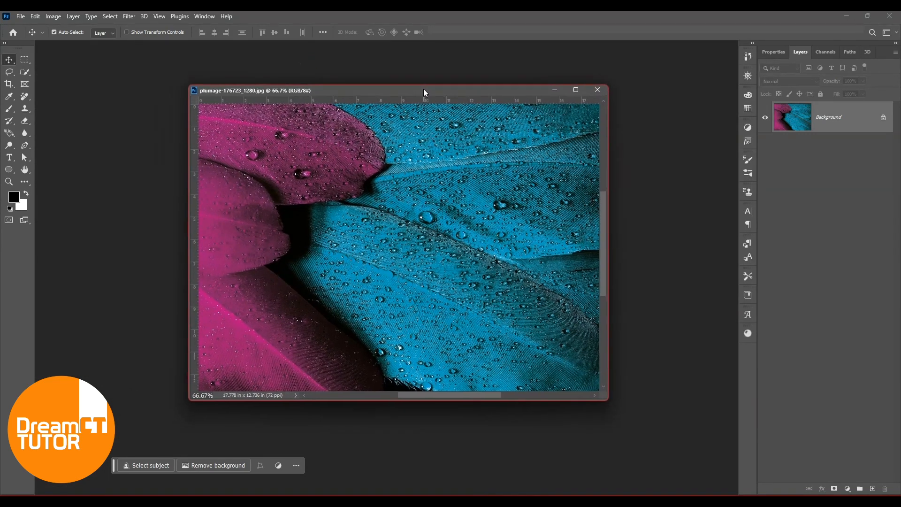
Activate the Custom Shape tool in Path mode and open its shape presets.
click(16, 167)
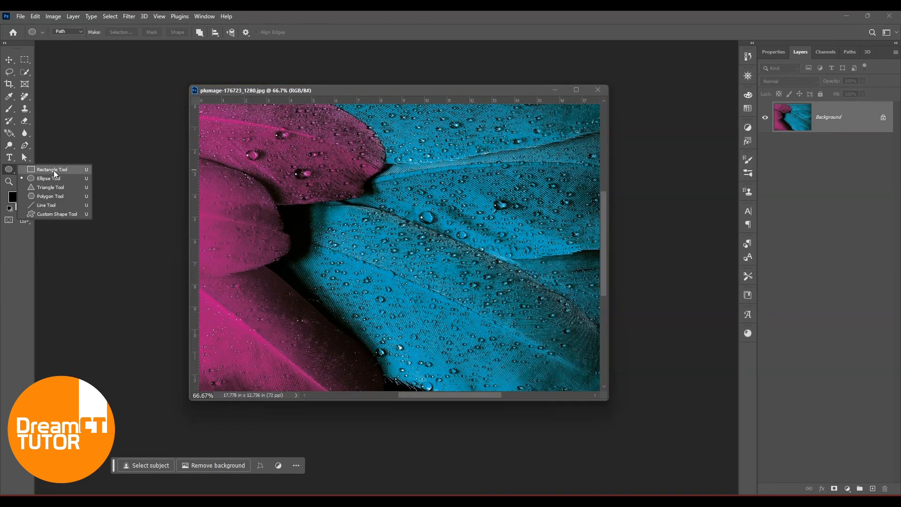
click(64, 214)
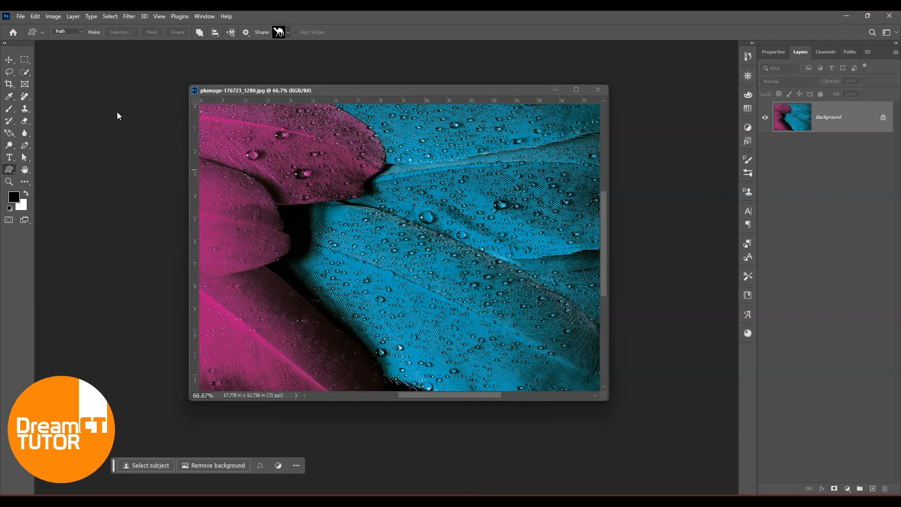
click(285, 34)
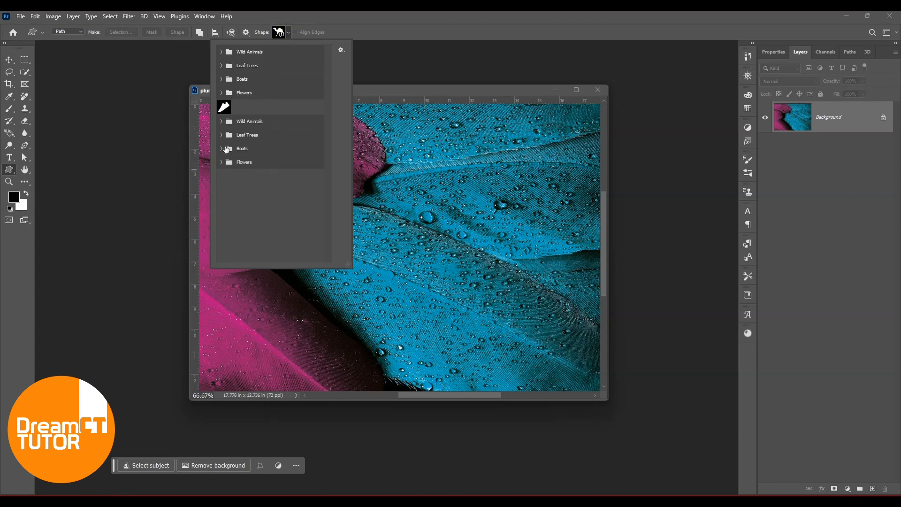
Examine the shape presets in the Wild Animals, Leaf Trees, Boats and Flowers groups.
click(221, 51)
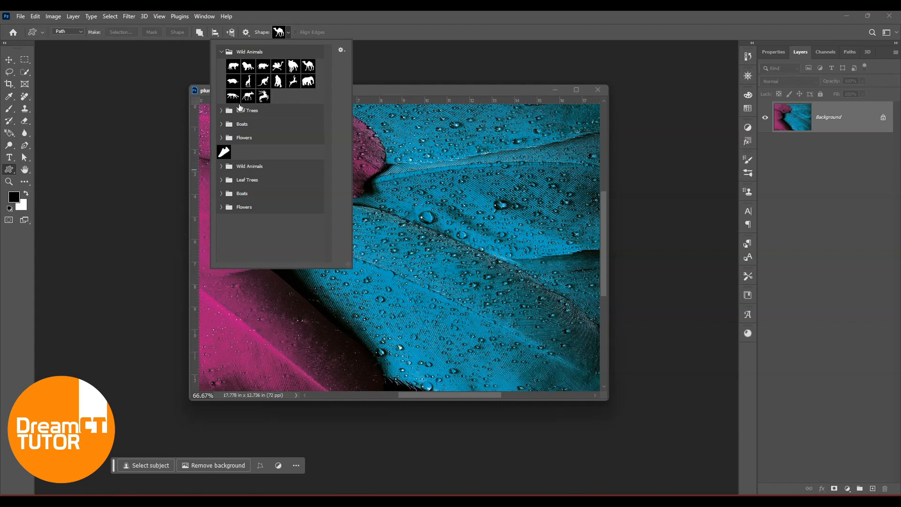
click(222, 112)
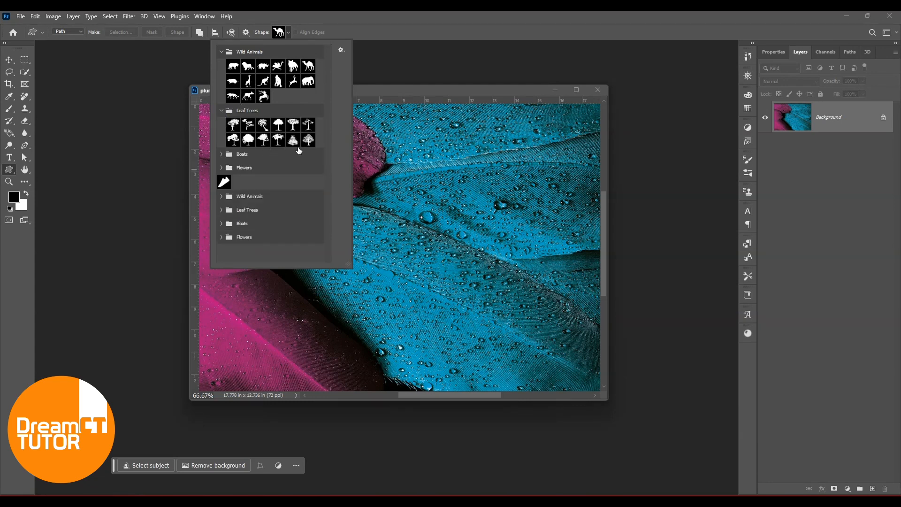
click(222, 155)
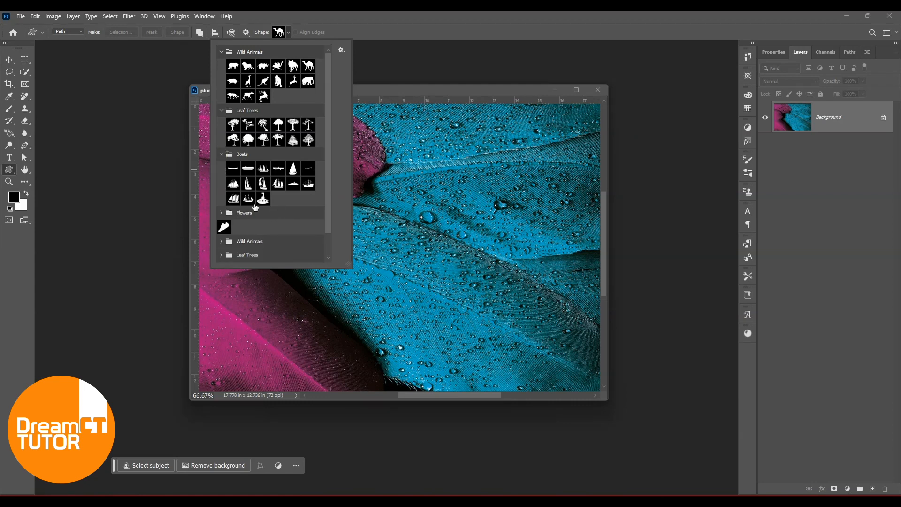
click(223, 214)
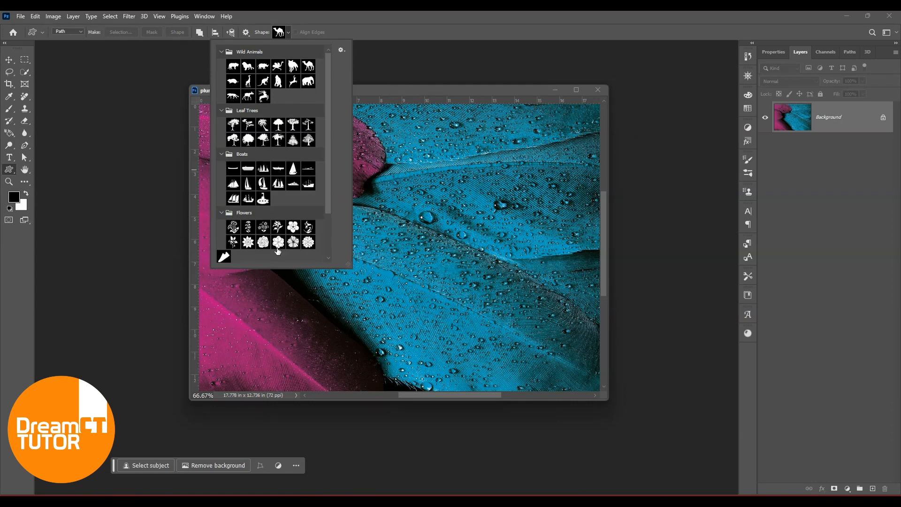
drag(328, 174, 327, 223)
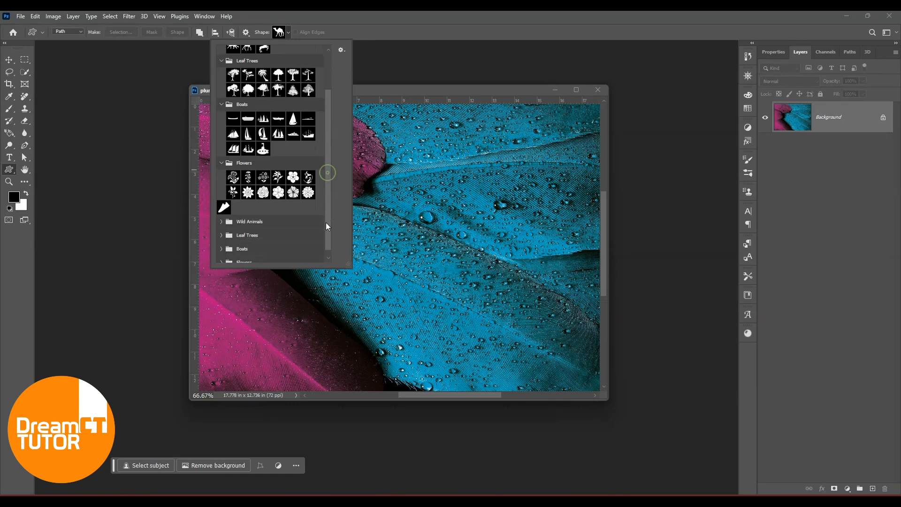
scroll(272, 209, down, 1)
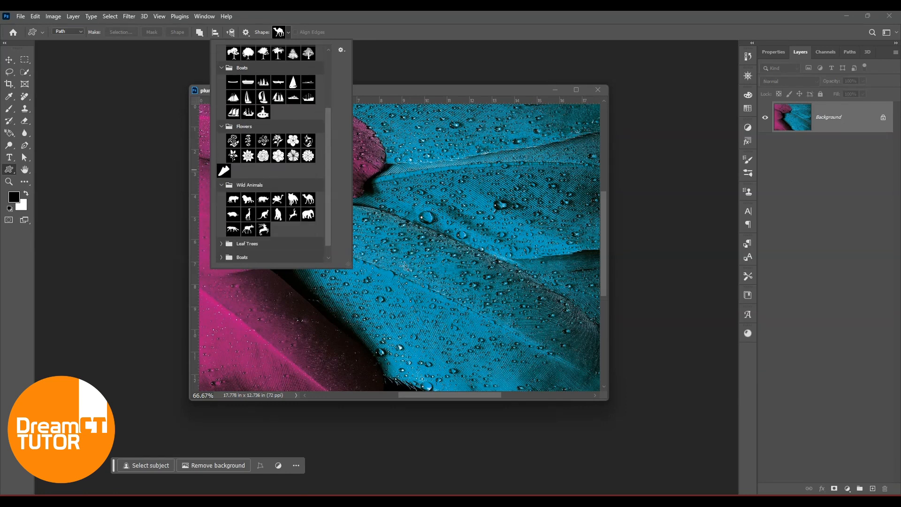
click(227, 247)
scroll(268, 219, down, 1)
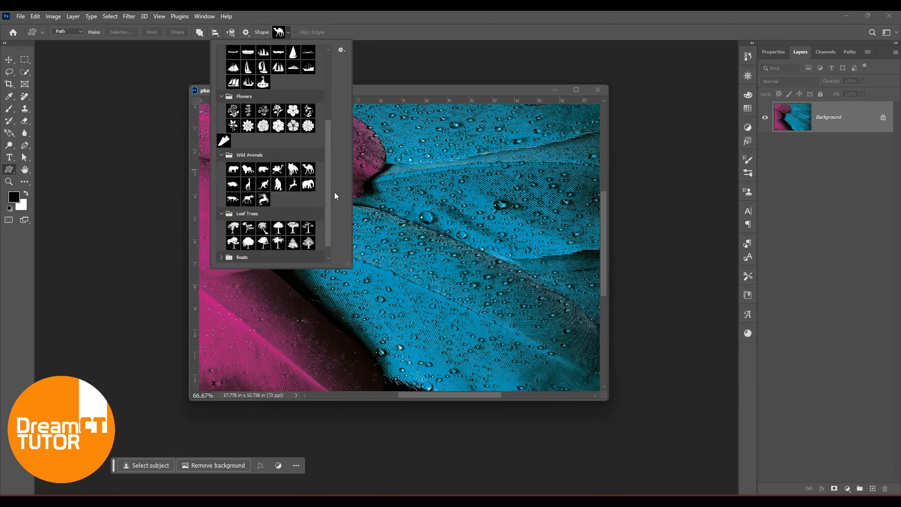
scroll(249, 241, down, 1)
scroll(288, 155, down, 5)
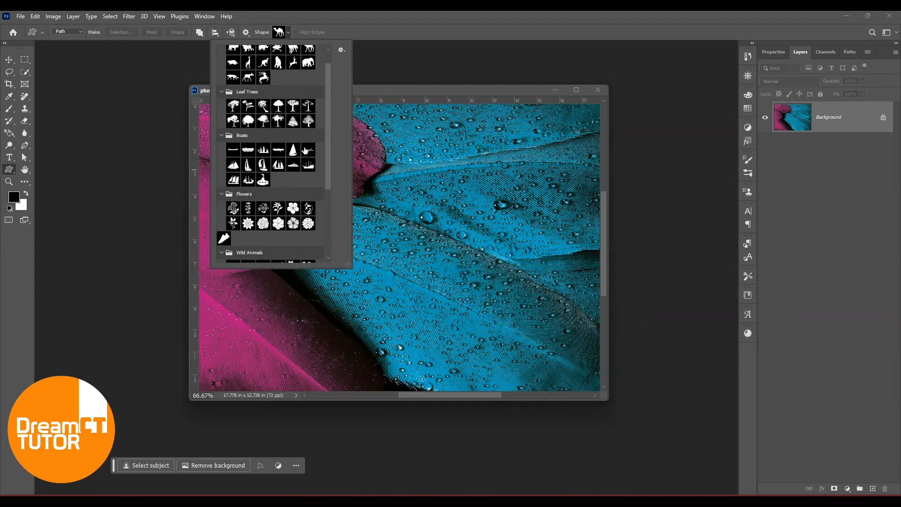
scroll(294, 125, up, 1)
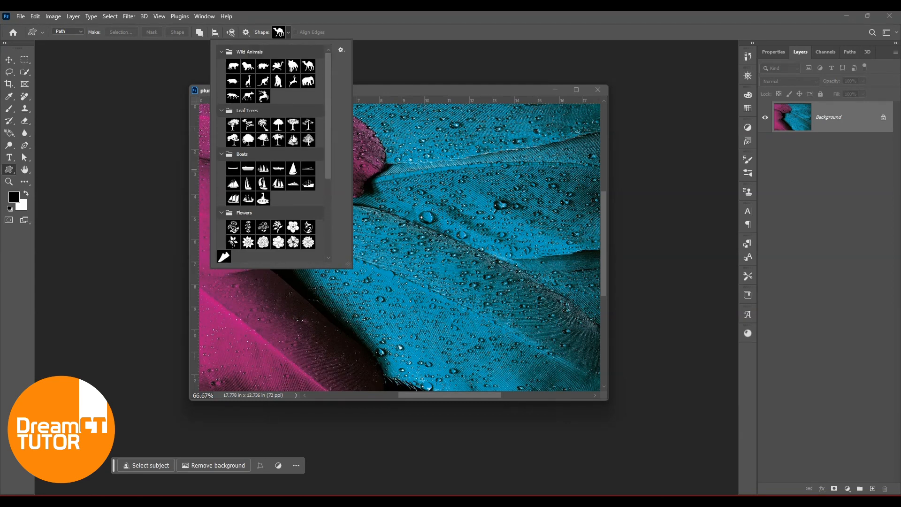
Choose the leaping deer shape from Wild Animals and draw its path over the middle of the feather photo, about 8.97 by 7.78 in.
click(293, 82)
key(Return)
drag(286, 168, 485, 341)
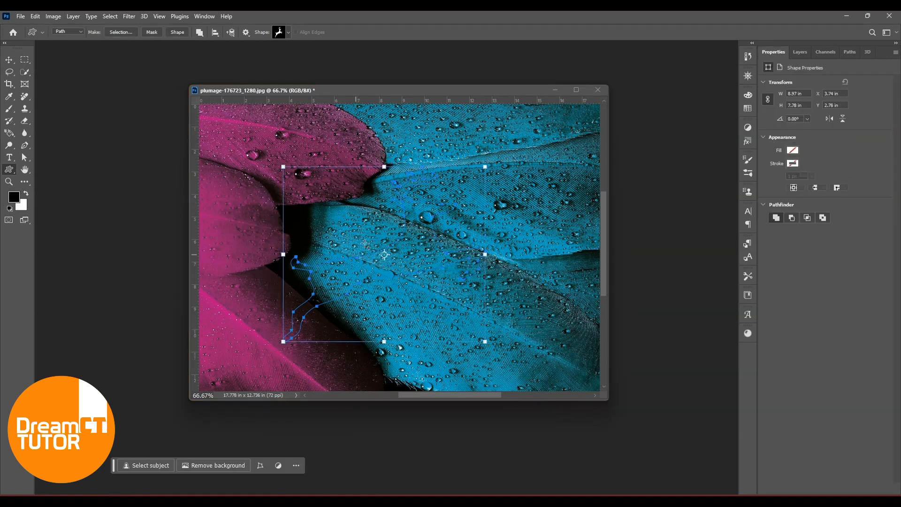
Add a vector mask to the feather photo's layer from the current deer path.
click(800, 51)
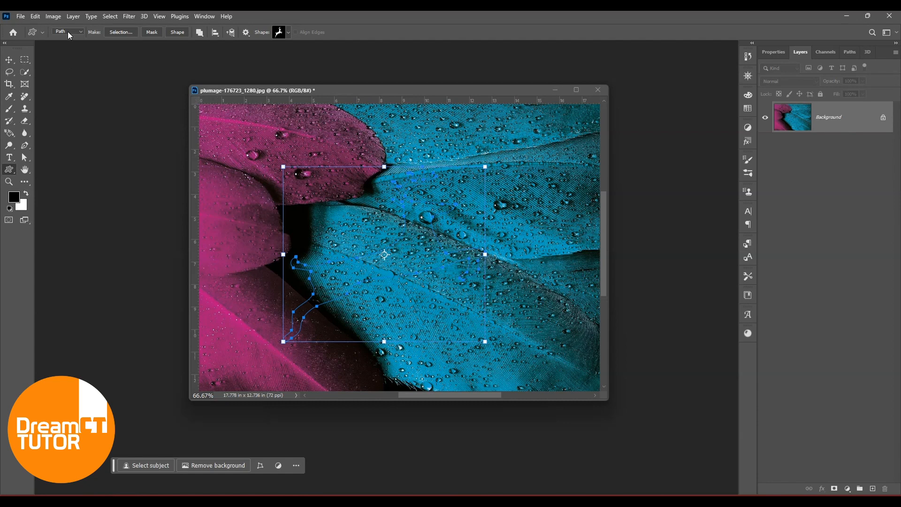
click(73, 17)
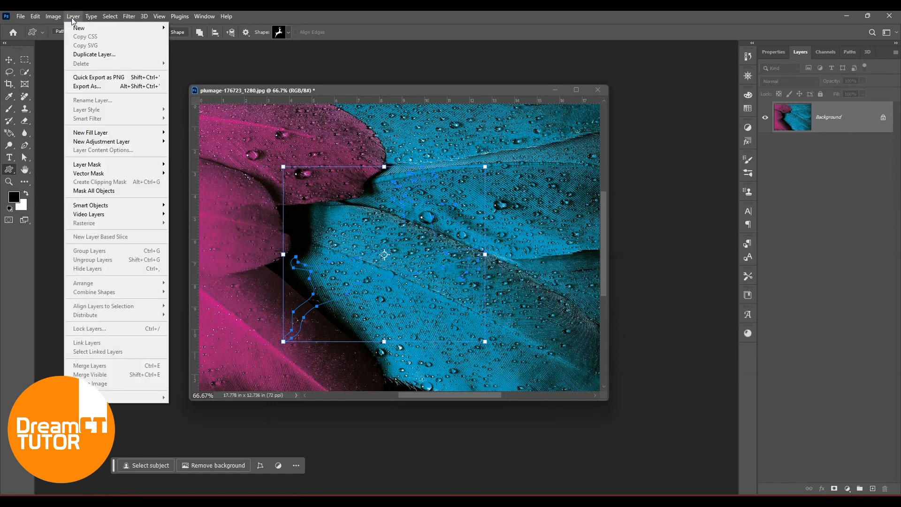
mouse_move(141, 173)
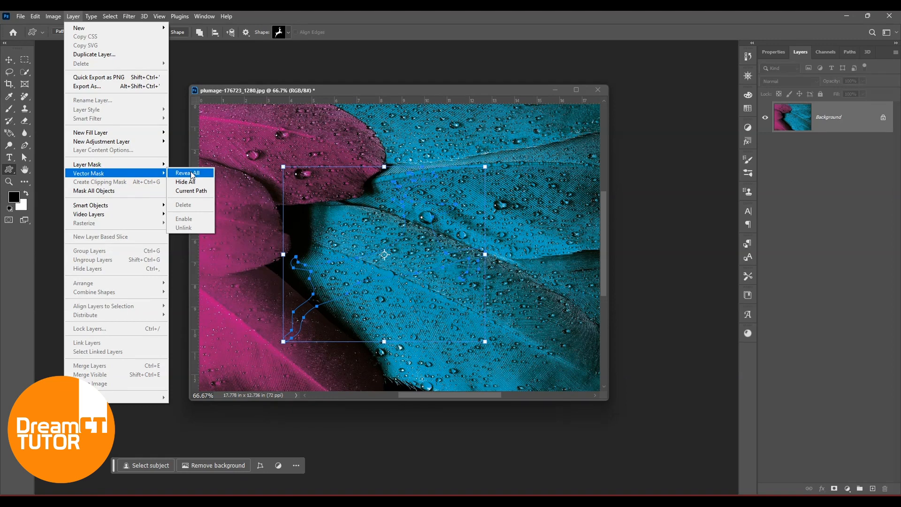
click(191, 191)
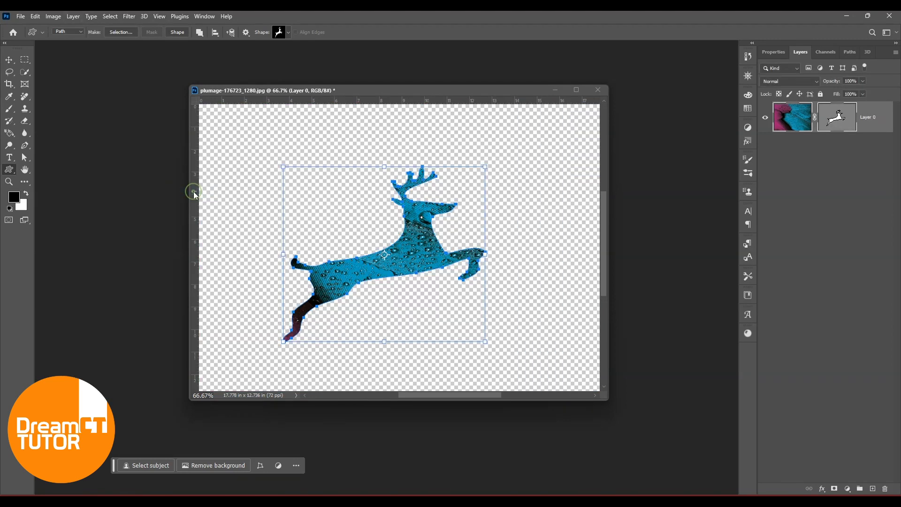
Add a new layer beneath the feather photo's layer and fill it with the white background colour.
click(872, 489)
drag(839, 112, 843, 177)
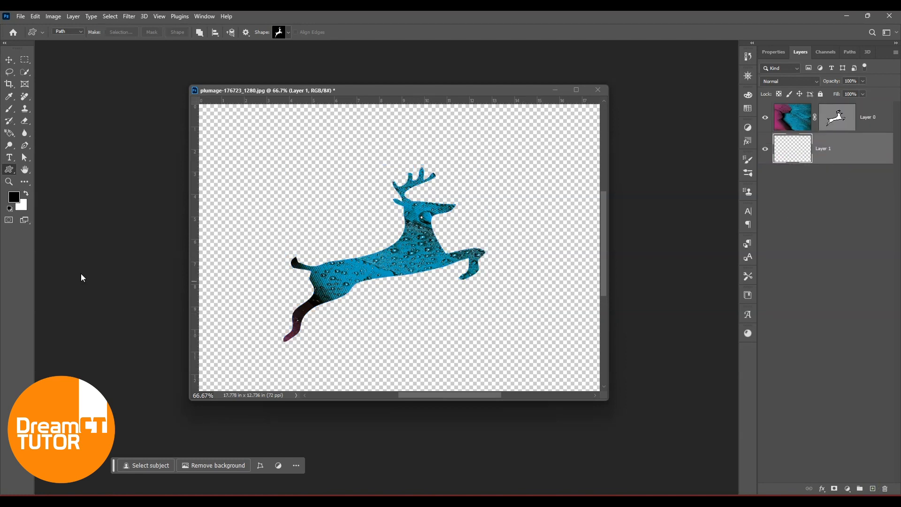
key(ctrl+BackSpace)
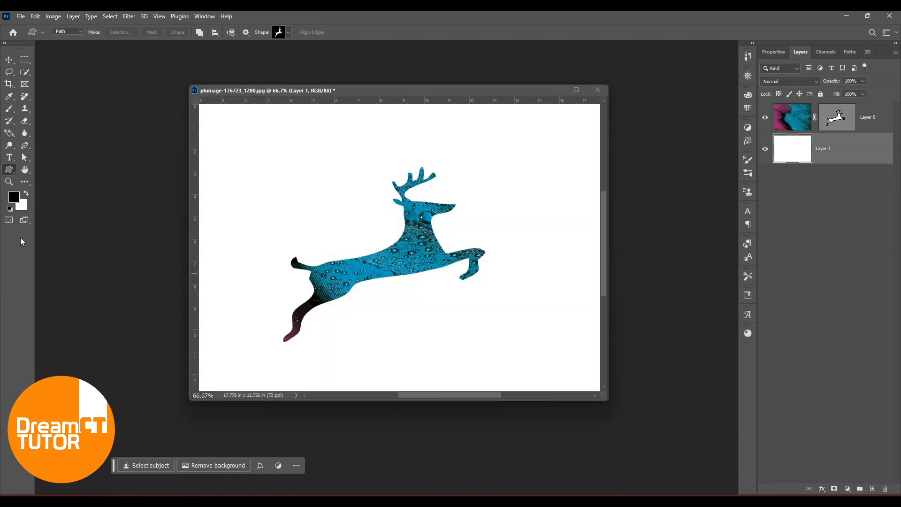
Feather the deer vector mask by 2.9 px and keep its density at 100%.
click(837, 119)
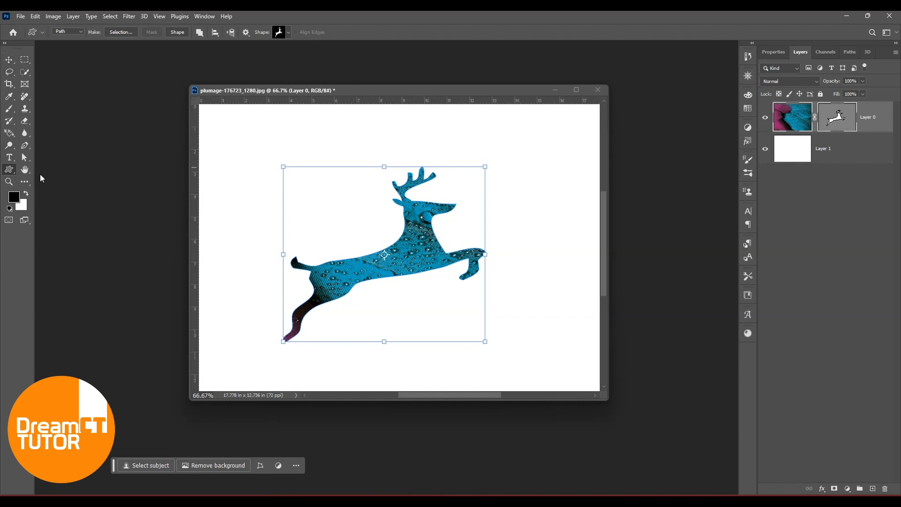
click(842, 118)
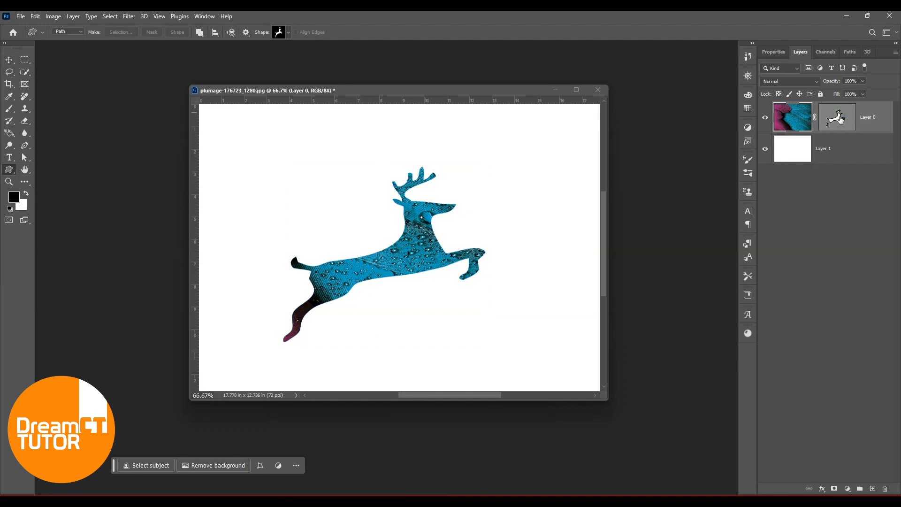
double_click(840, 117)
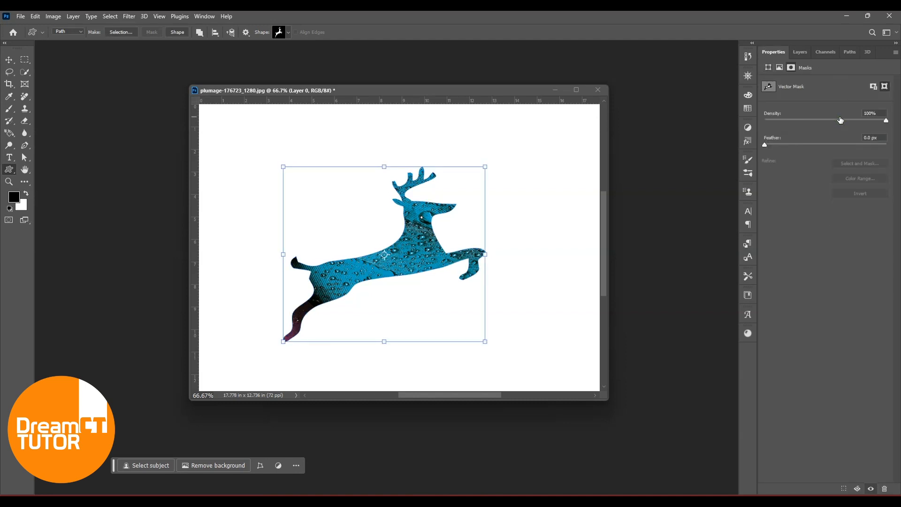
drag(766, 145, 788, 148)
click(768, 86)
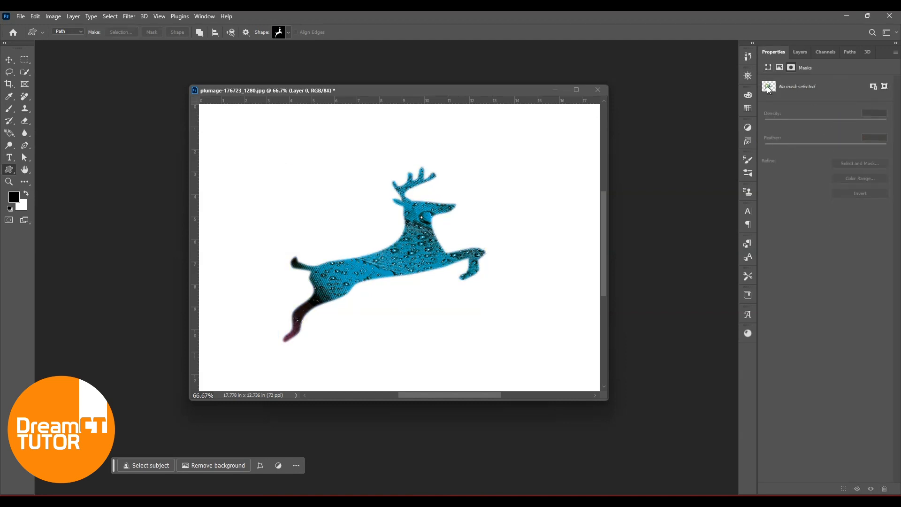
click(883, 87)
drag(798, 120, 859, 120)
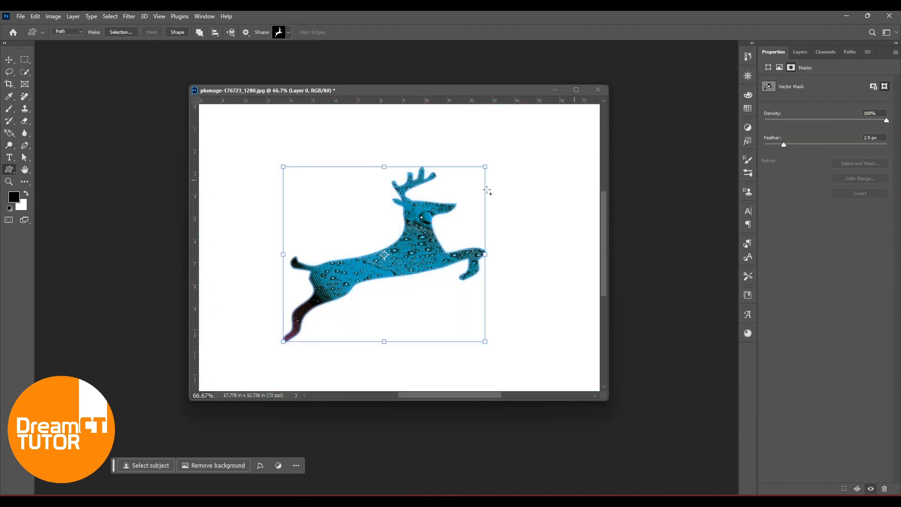
Move only the deer path of the vector mask to the lower-left area of the canvas using the Path Selection tool.
click(802, 56)
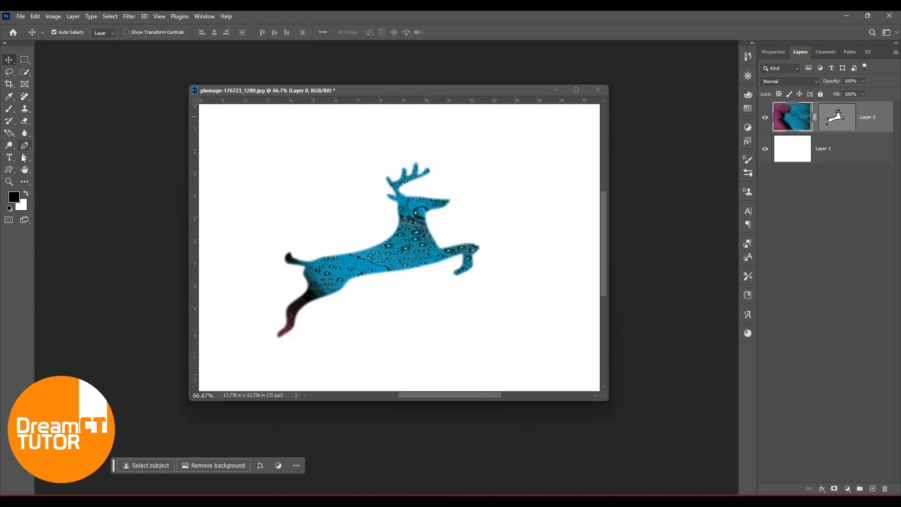
click(25, 158)
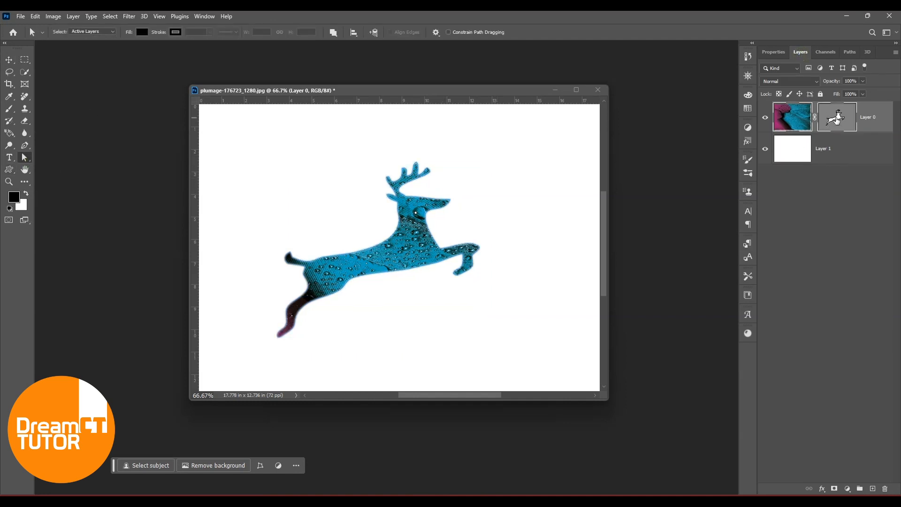
drag(262, 164, 530, 342)
right_click(25, 158)
click(56, 167)
drag(451, 203, 381, 235)
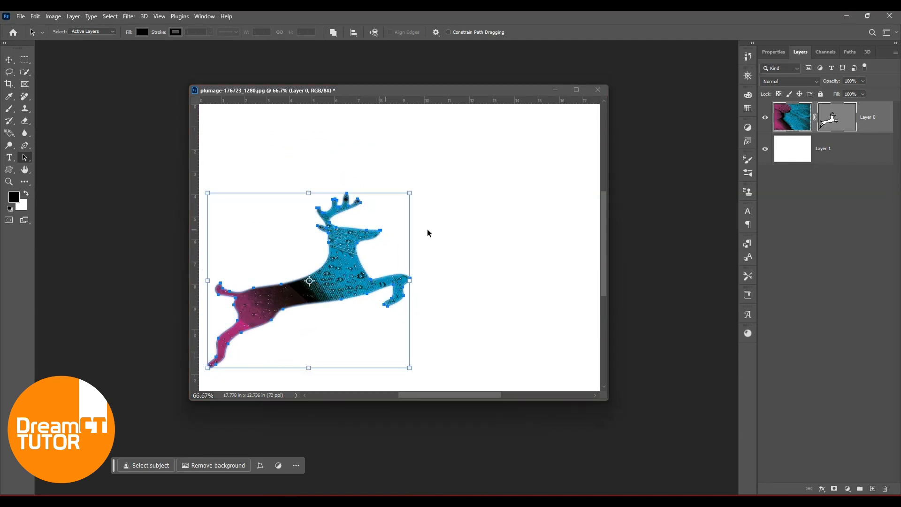
click(487, 233)
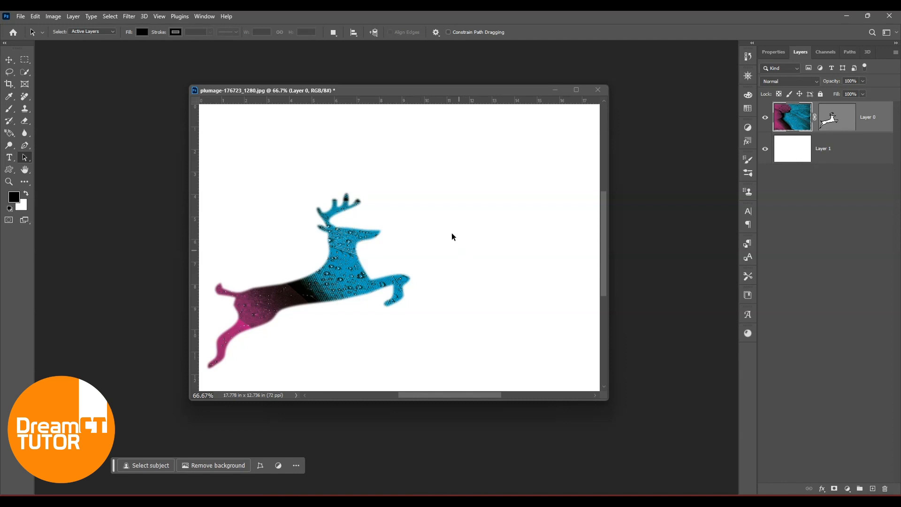
Try to add a Wild Animals elephant shape to the vector mask in the upper-right area of the canvas.
click(9, 169)
click(280, 33)
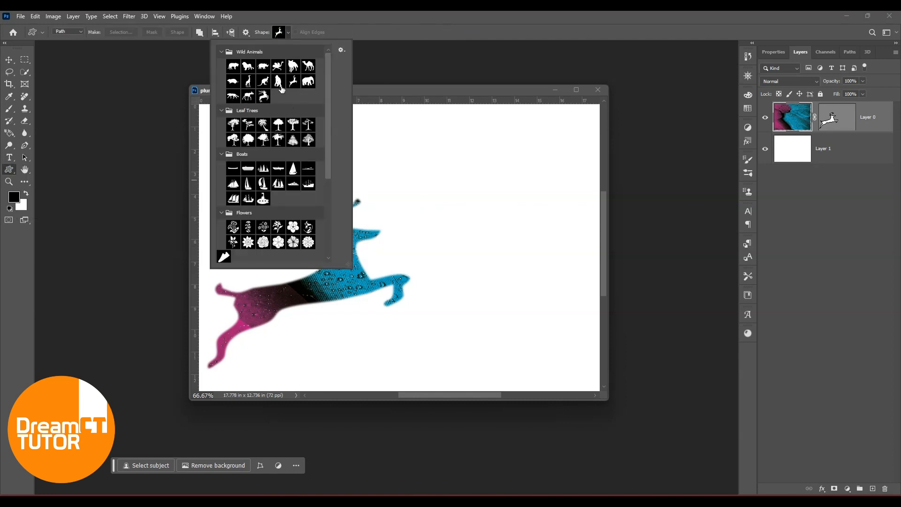
click(307, 81)
drag(449, 153, 540, 230)
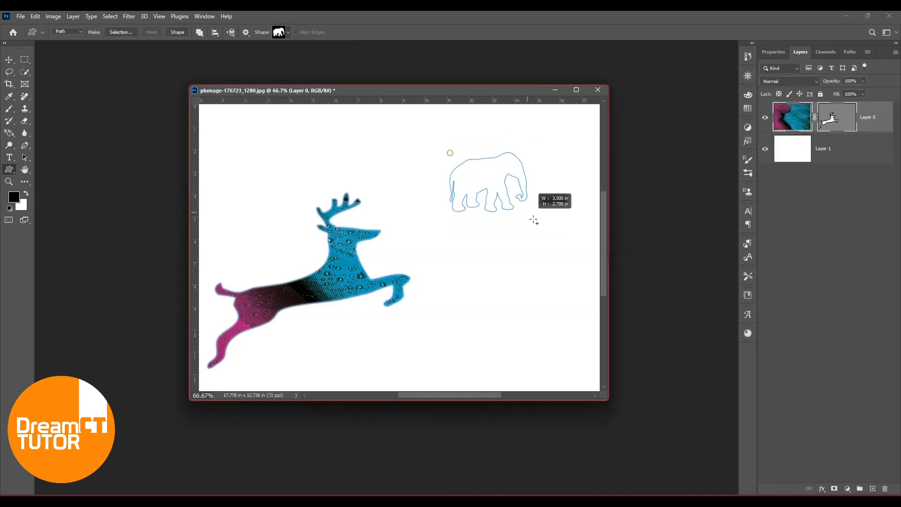
drag(535, 220, 537, 223)
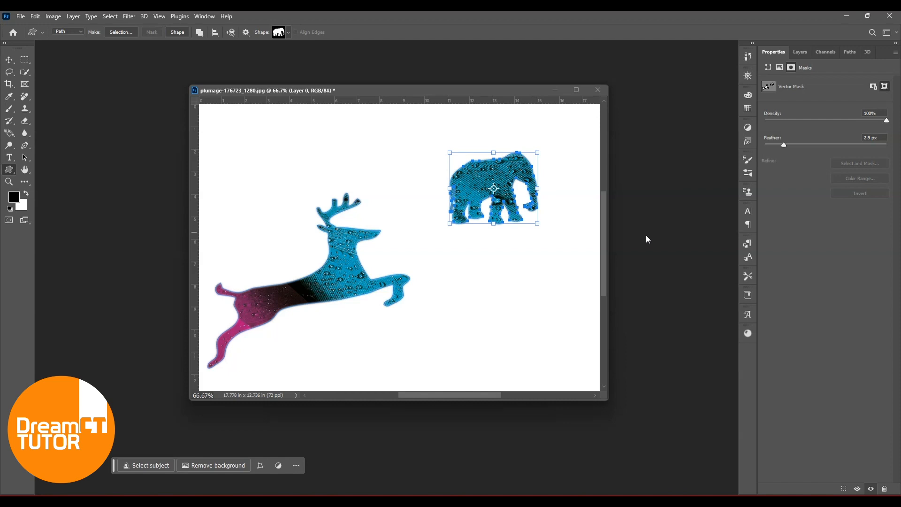
key(ctrl+z)
Add a three-masted sailing ship shape from Boats to the feather layer's vector mask in the canvas's lower-right area.
click(801, 52)
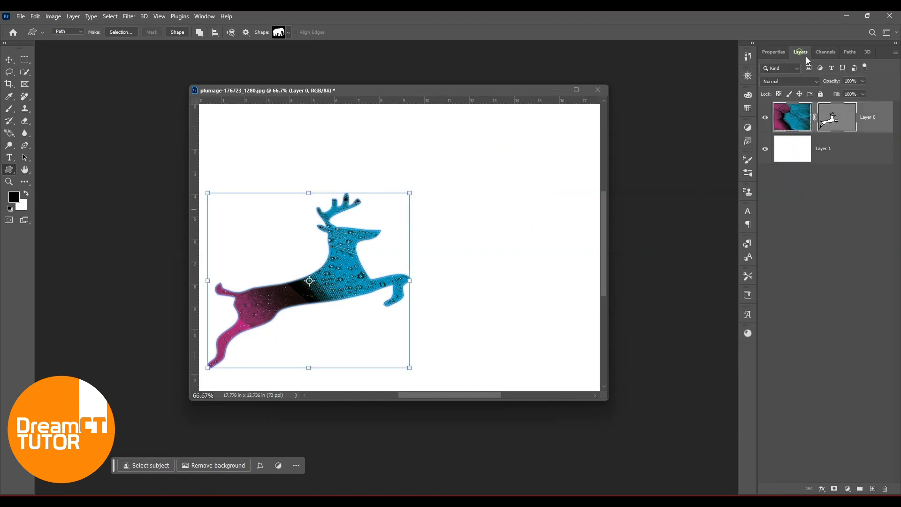
click(832, 120)
click(833, 119)
click(288, 32)
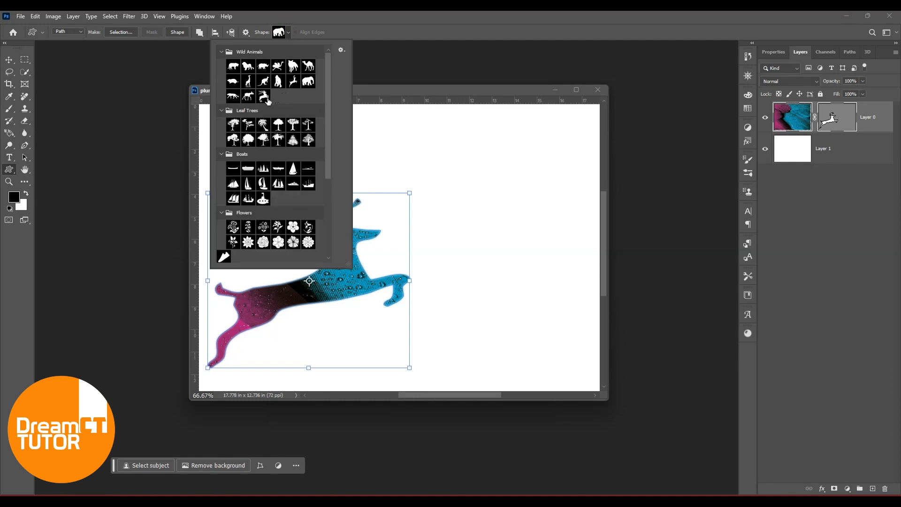
click(259, 174)
drag(451, 253, 564, 342)
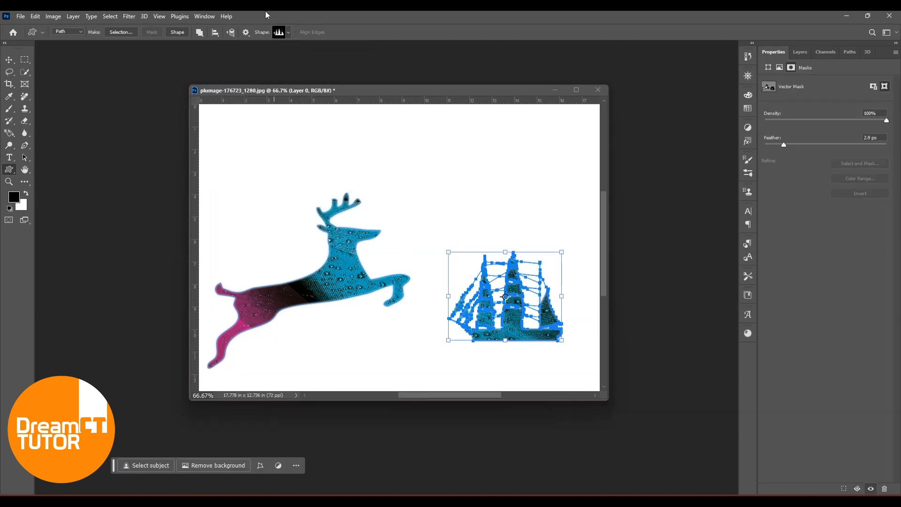
Add the leaning palm tree shape from Leaf Trees to the vector mask, above the ship.
click(284, 32)
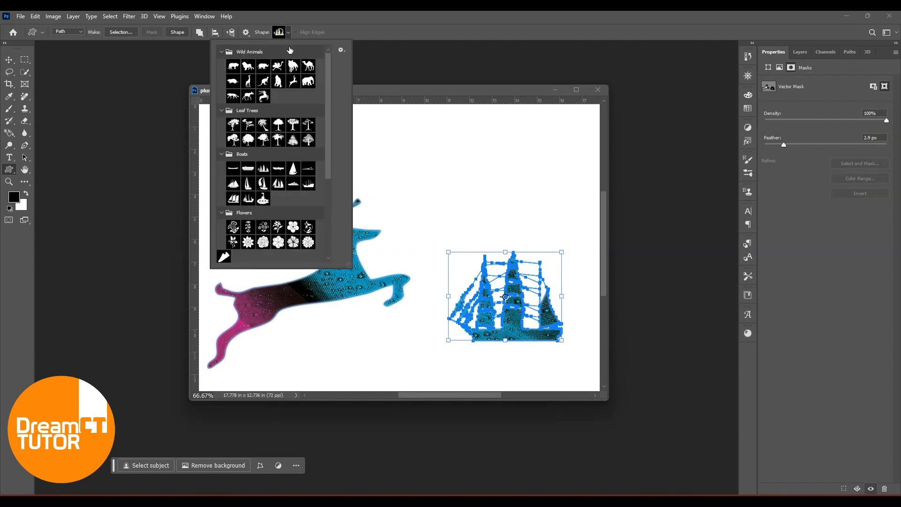
click(263, 125)
drag(546, 207, 396, 109)
click(9, 59)
click(655, 215)
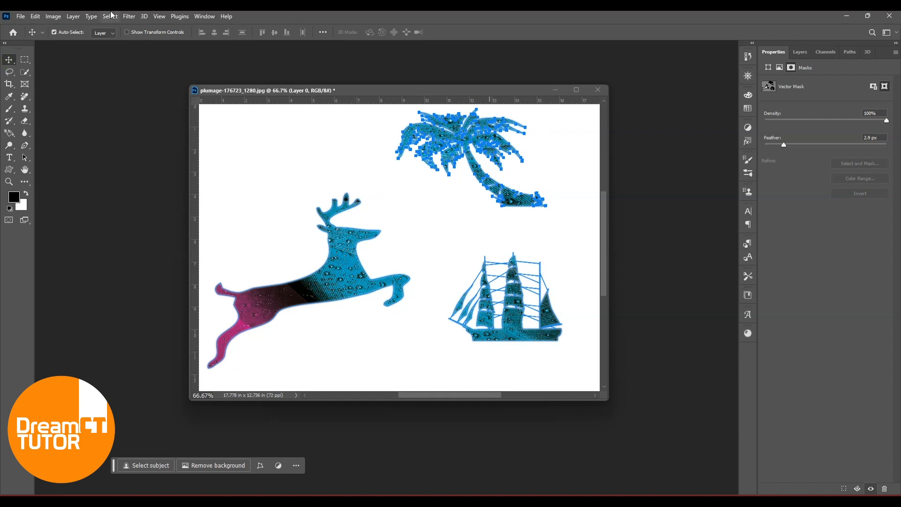
Close plumage-176723_1280.jpg without saving its changes.
click(389, 93)
drag(390, 91, 400, 76)
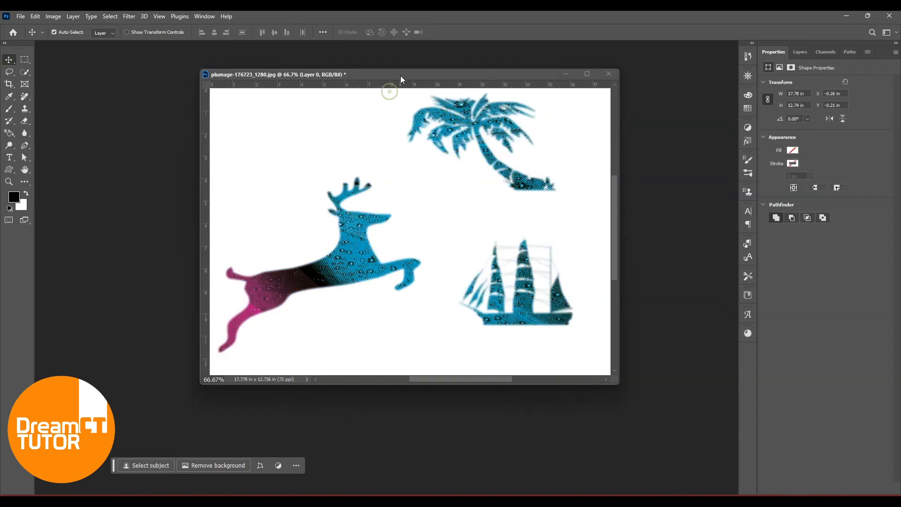
click(605, 76)
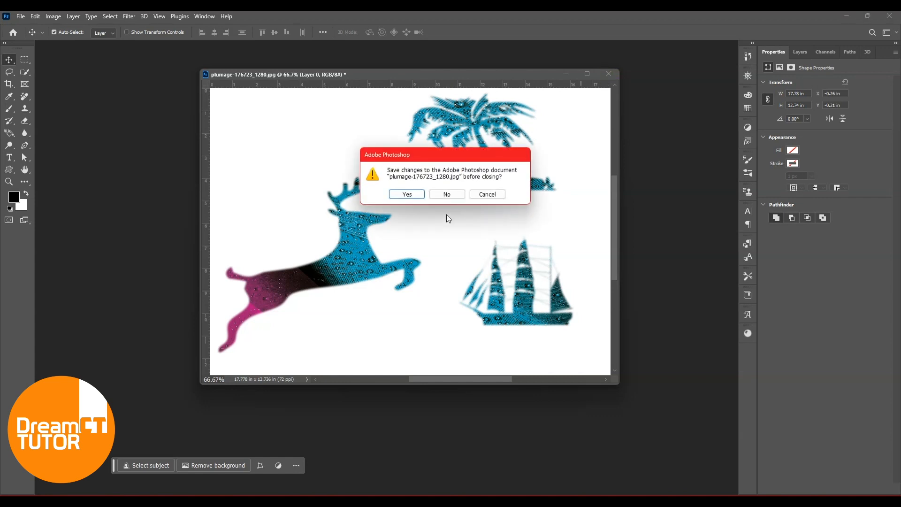
click(450, 193)
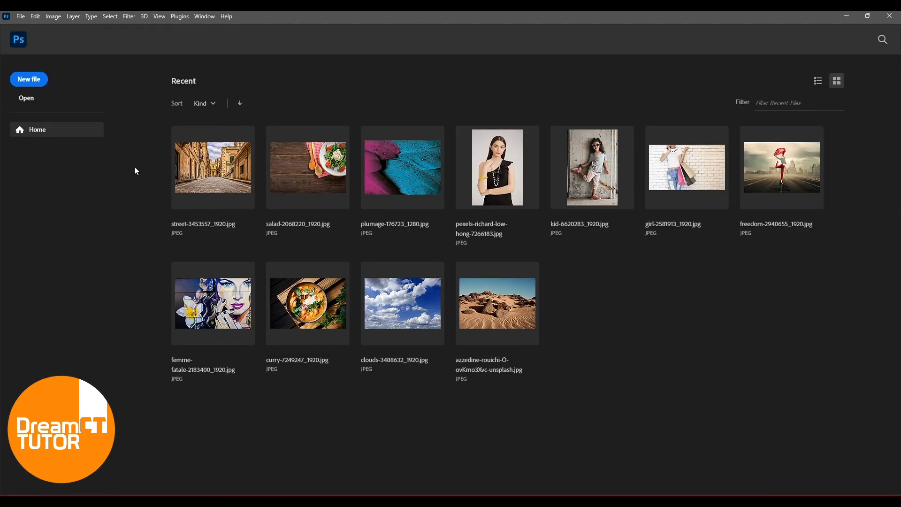
Open berries-2277_1920.jpg from the PIX folder and float its document window.
click(28, 101)
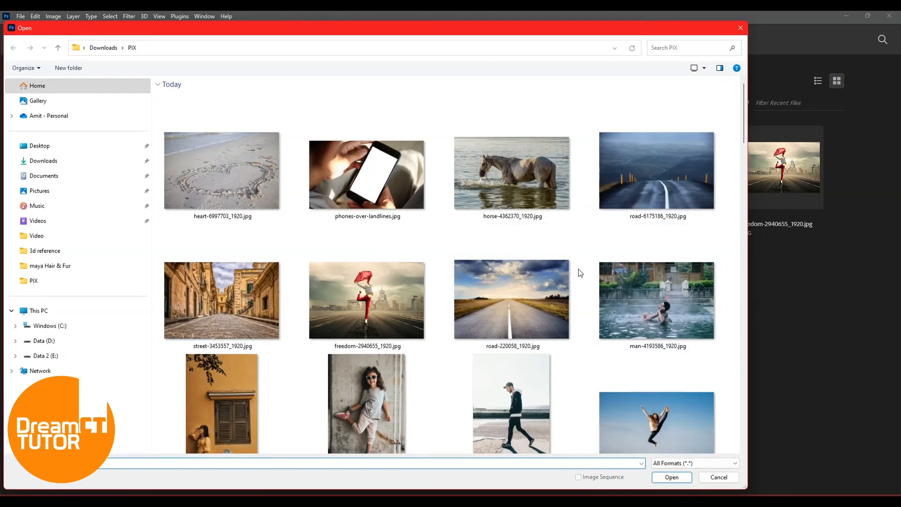
scroll(579, 272, down, 5)
scroll(579, 272, down, 5)
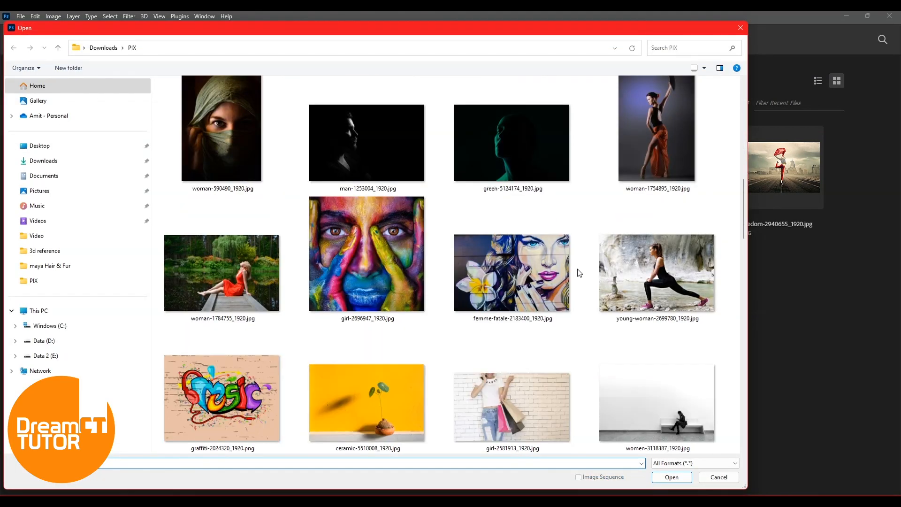
scroll(579, 272, down, 5)
scroll(579, 273, down, 3)
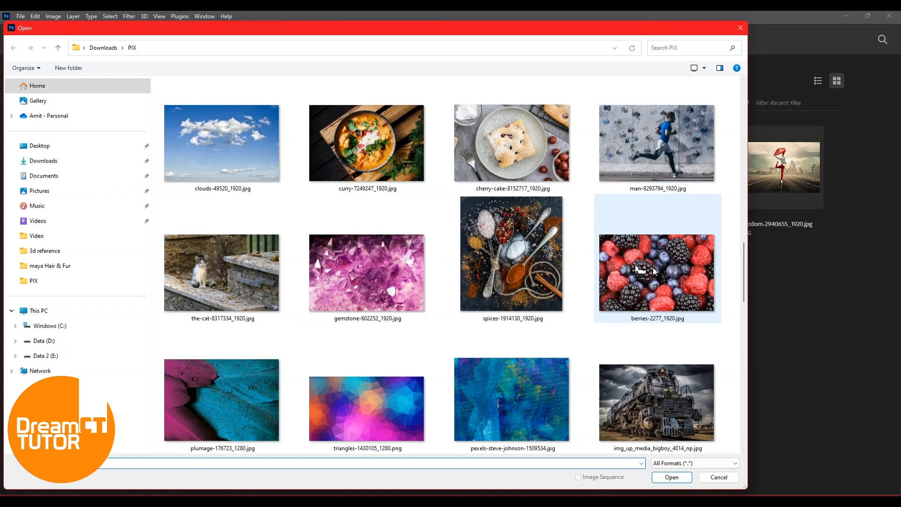
double_click(657, 265)
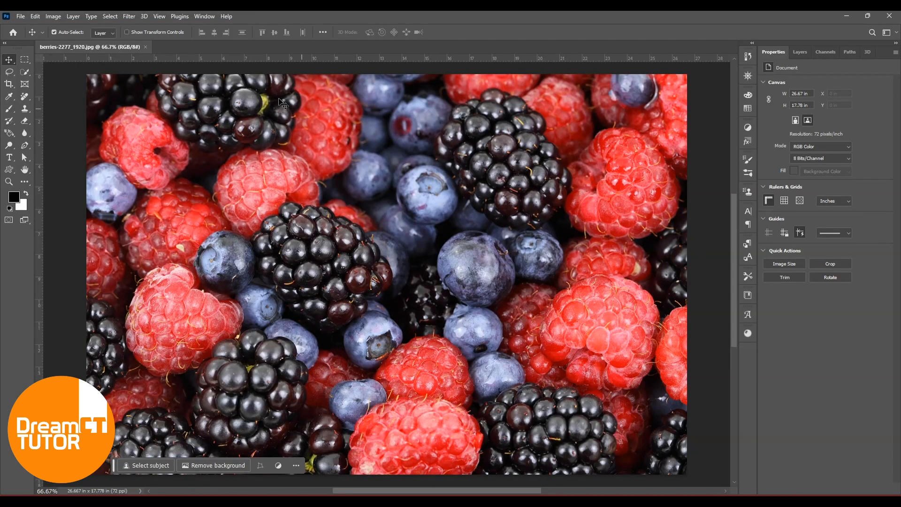
drag(136, 53, 313, 63)
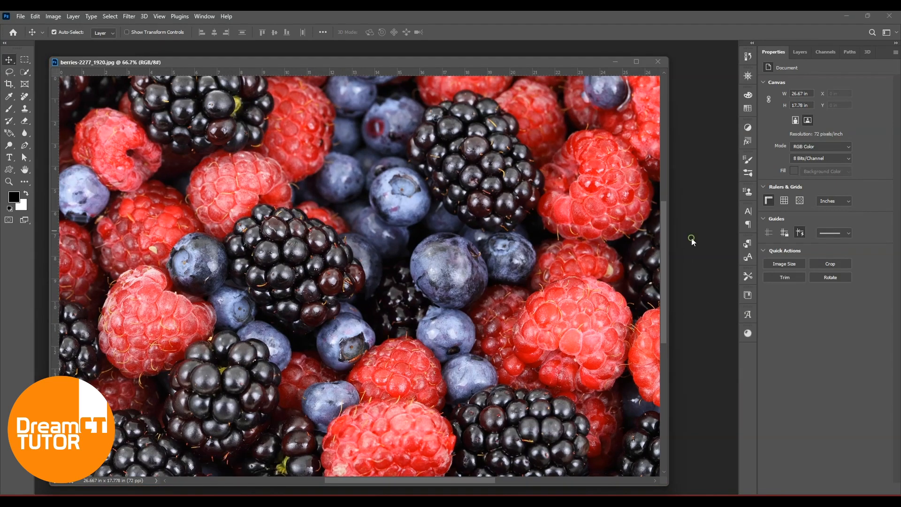
Open mediterranean-cuisine-2378758_1920.jpg and float its window beside the berries document.
key(ctrl+o)
scroll(570, 261, down, 5)
double_click(501, 234)
drag(296, 66, 360, 111)
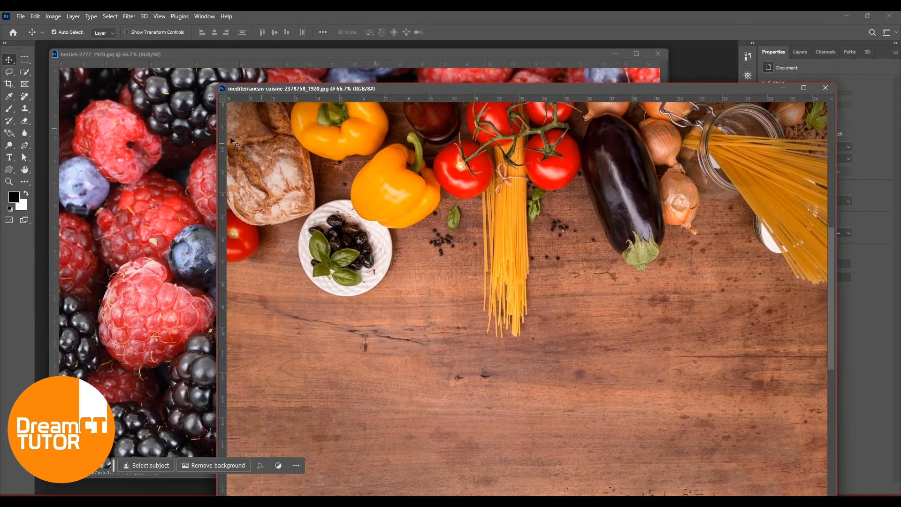
Copy the berries image onto the mediterranean-cuisine photo as a layer, close the berries document and dock the remaining one.
click(227, 186)
drag(230, 187, 728, 382)
drag(583, 306, 375, 176)
click(156, 151)
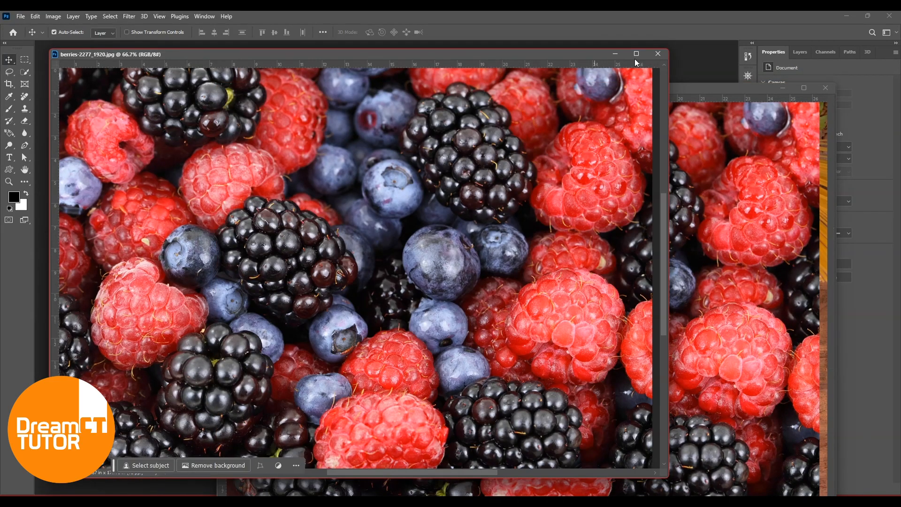
click(658, 54)
drag(480, 88, 389, 44)
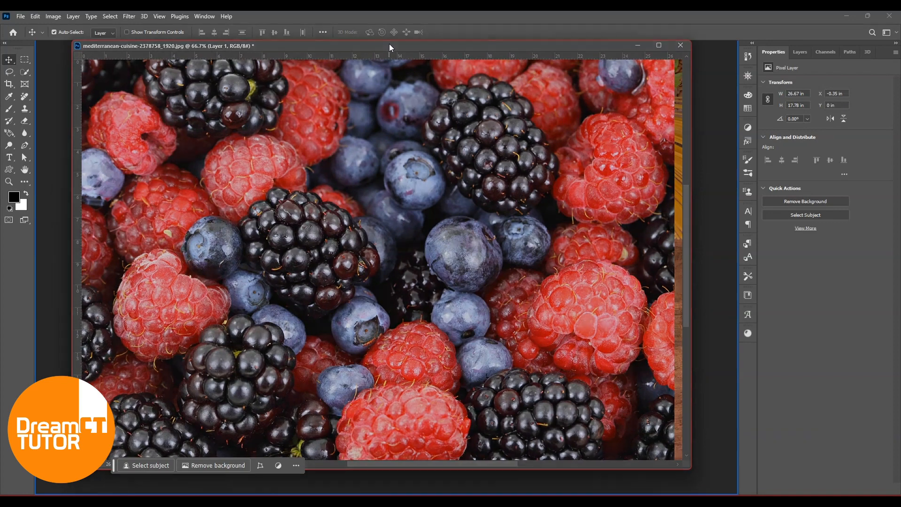
Move the berries layer slightly down, aligning its sides with the canvas and uncovering a strip of the background photo.
click(801, 53)
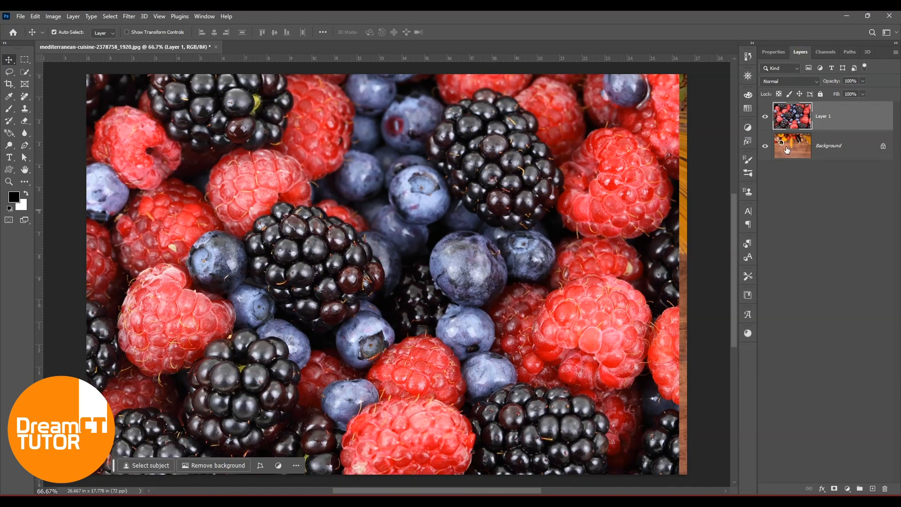
click(831, 148)
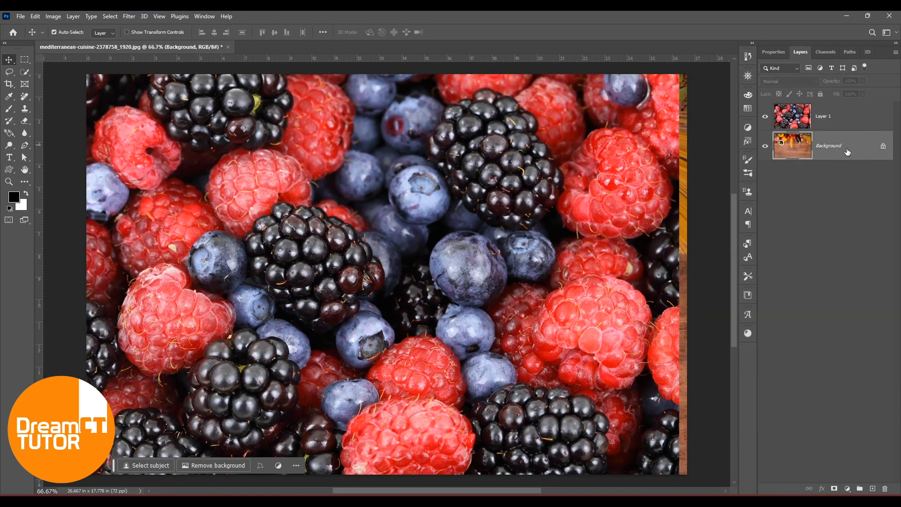
click(839, 117)
drag(561, 185, 483, 201)
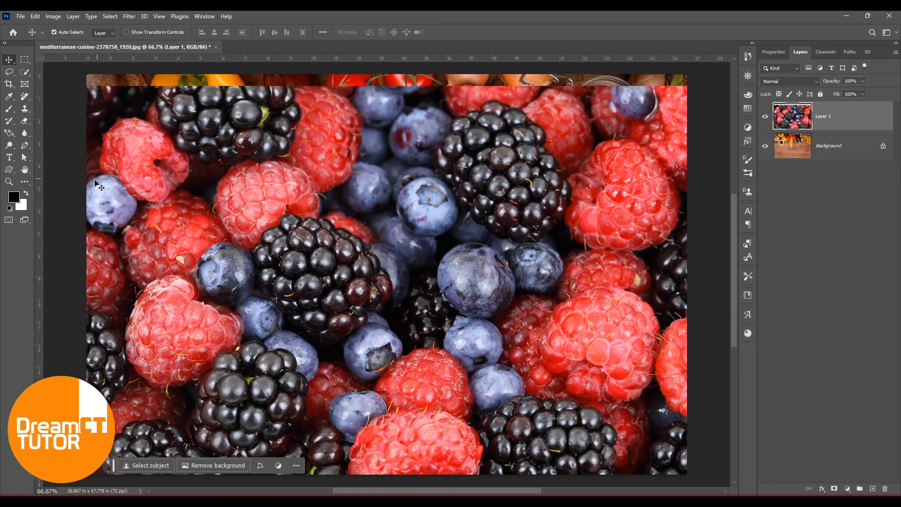
Add the text "Berries" in 75 pt Baskerville Old Face over the large raspberry in the lower-left of the photo.
drag(9, 155, 54, 162)
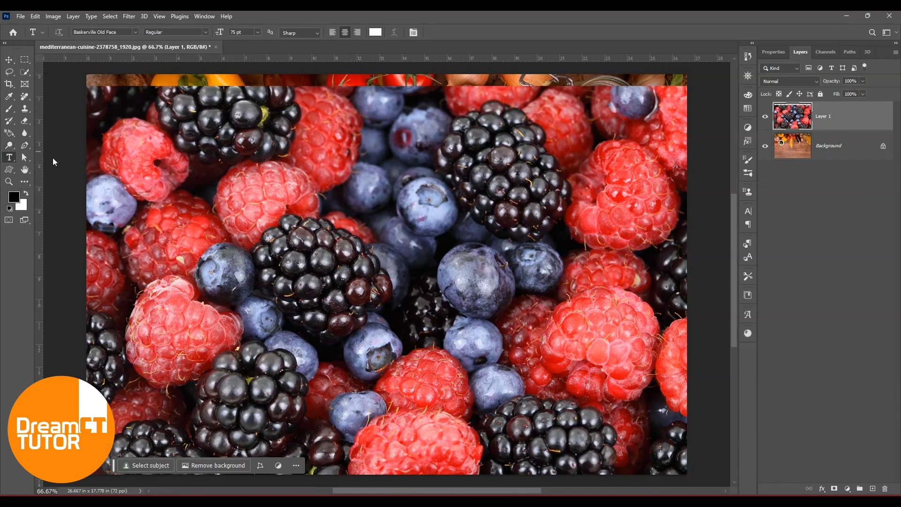
click(170, 335)
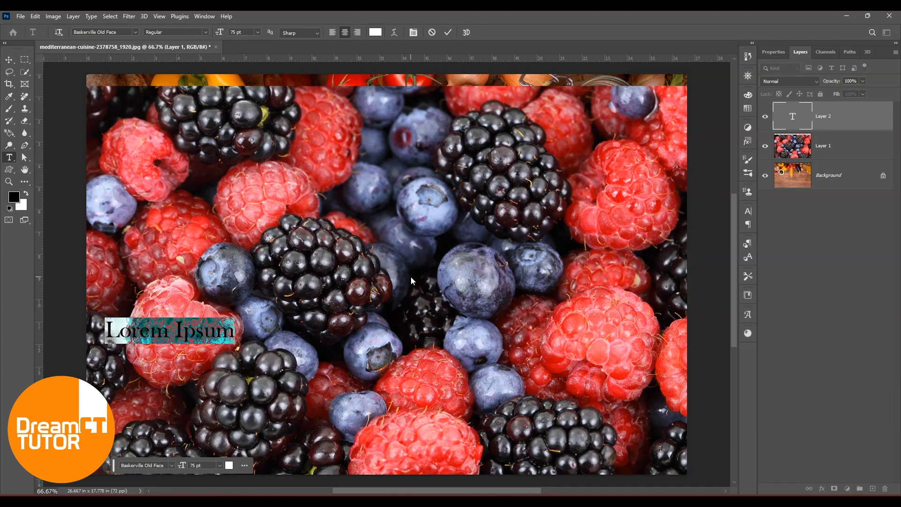
text(Berries)
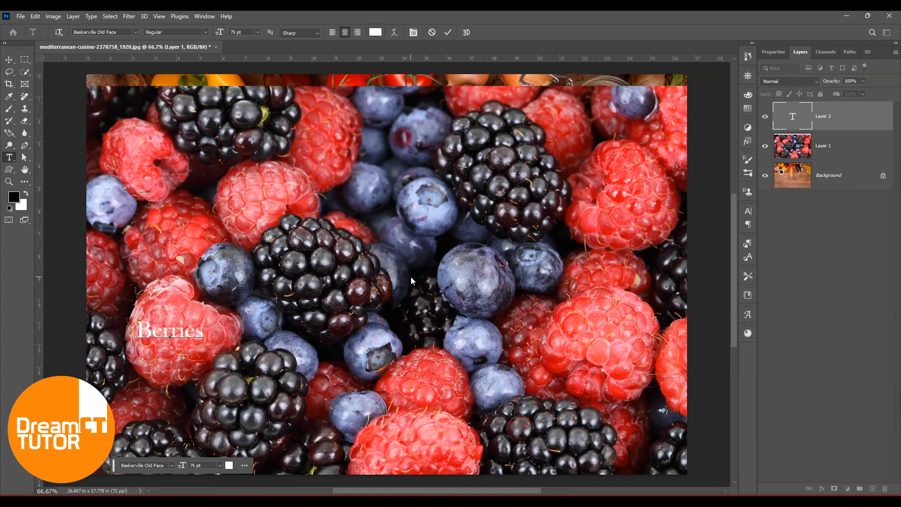
Scale the Berries text to about 776% and centre it across the lower half of the photo.
click(8, 60)
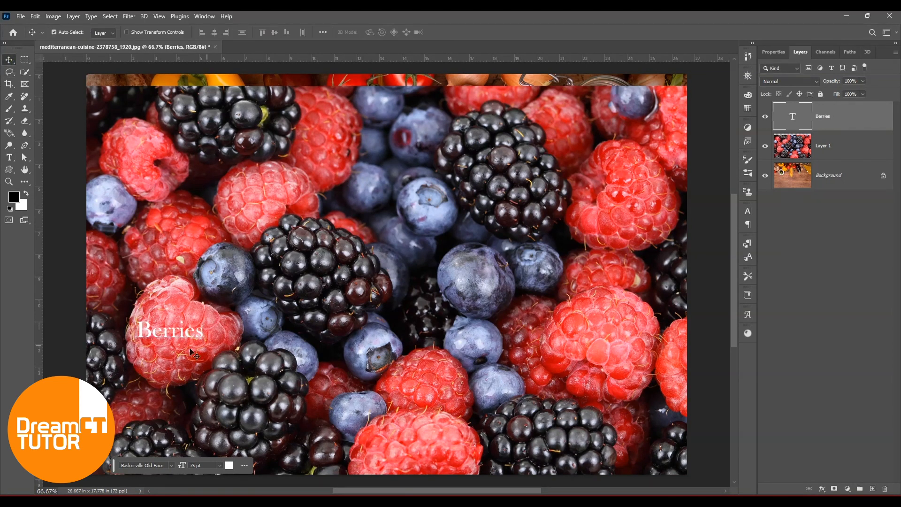
drag(180, 340, 689, 454)
key(ctrl+t)
drag(437, 434, 420, 390)
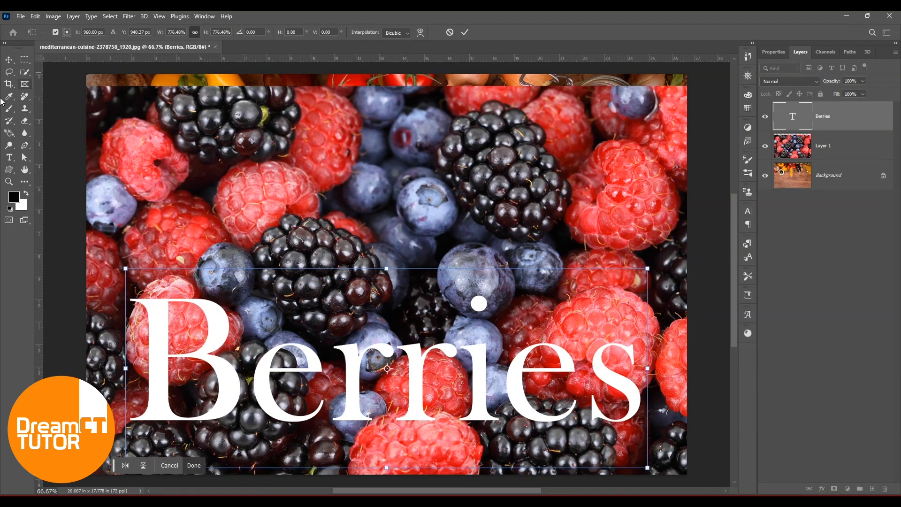
Apply the enlarged Berries text transformation and change its font to AMCAP Eternal.
click(9, 157)
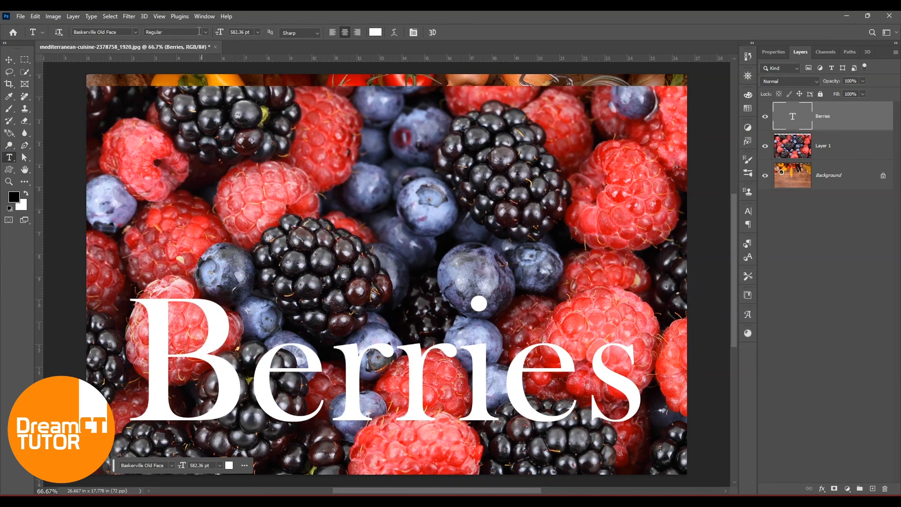
click(136, 35)
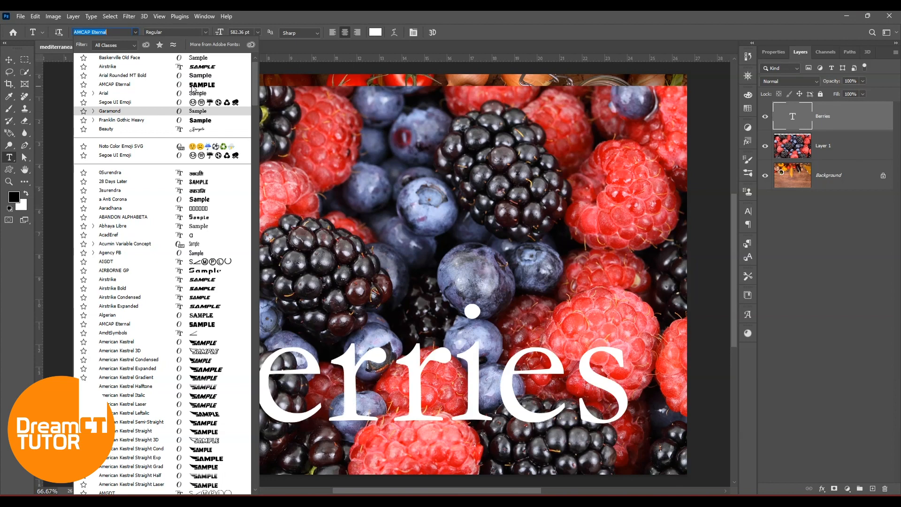
click(193, 88)
Scale the Berries text to about 73% so the whole word fits the canvas width, centred in the lower half.
click(8, 59)
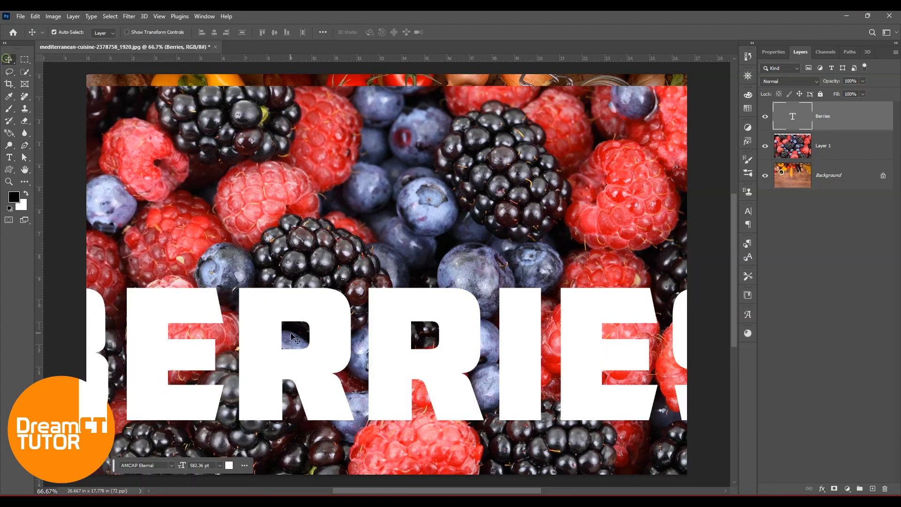
drag(301, 312, 352, 251)
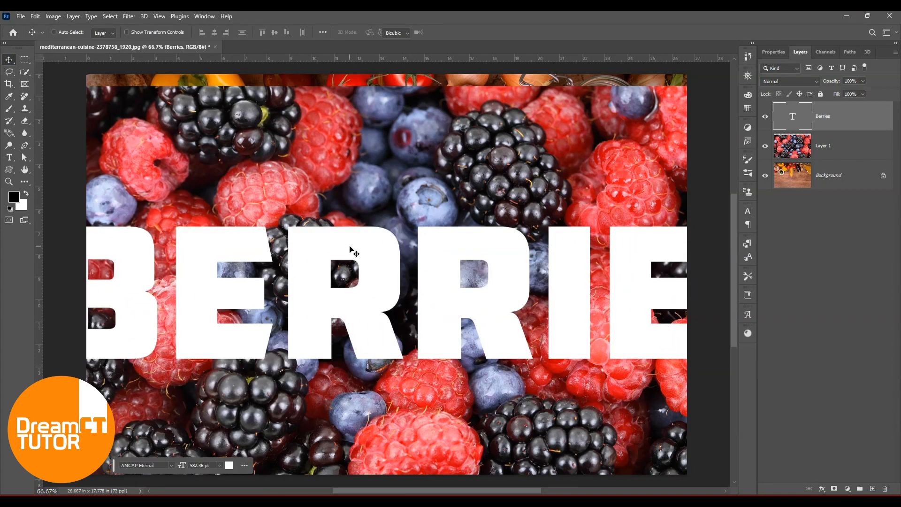
key(ctrl+t)
drag(226, 262, 397, 280)
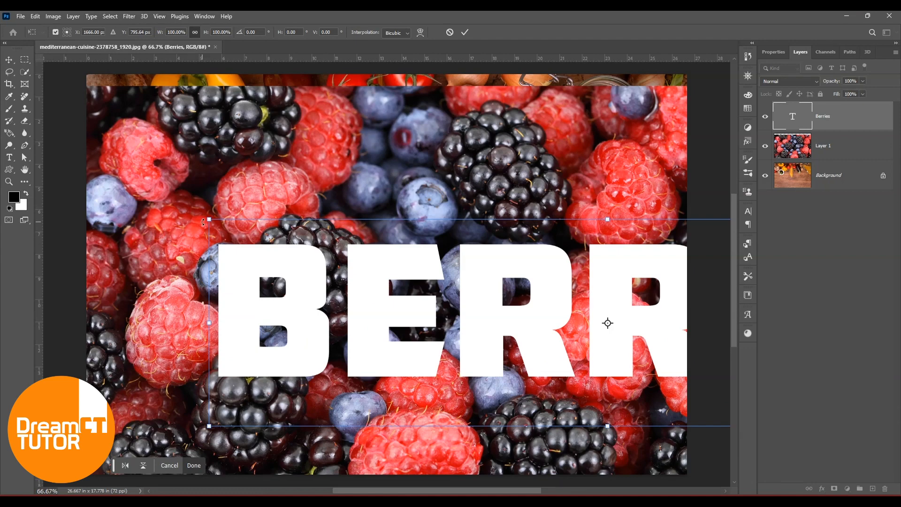
drag(203, 221, 508, 328)
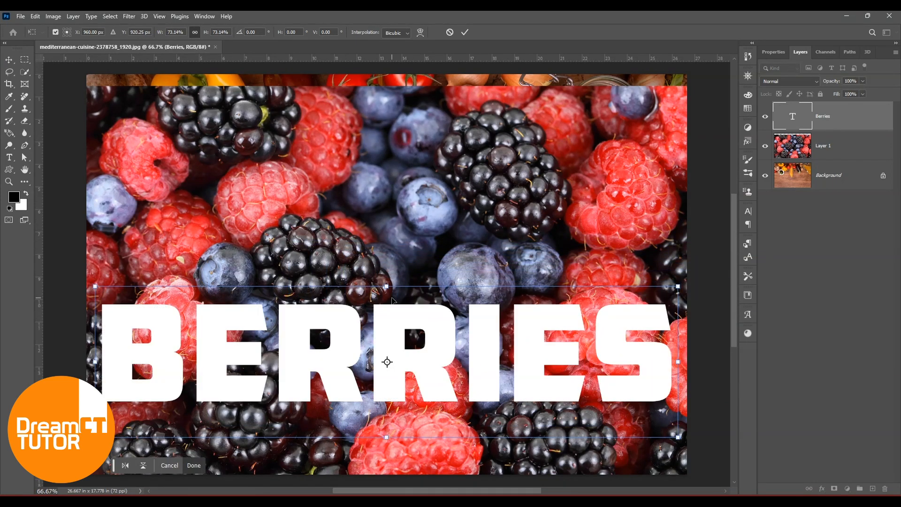
key(Return)
Move the berries image down over the text area and clip it to the Berries text layer placed beneath it.
drag(440, 152, 432, 219)
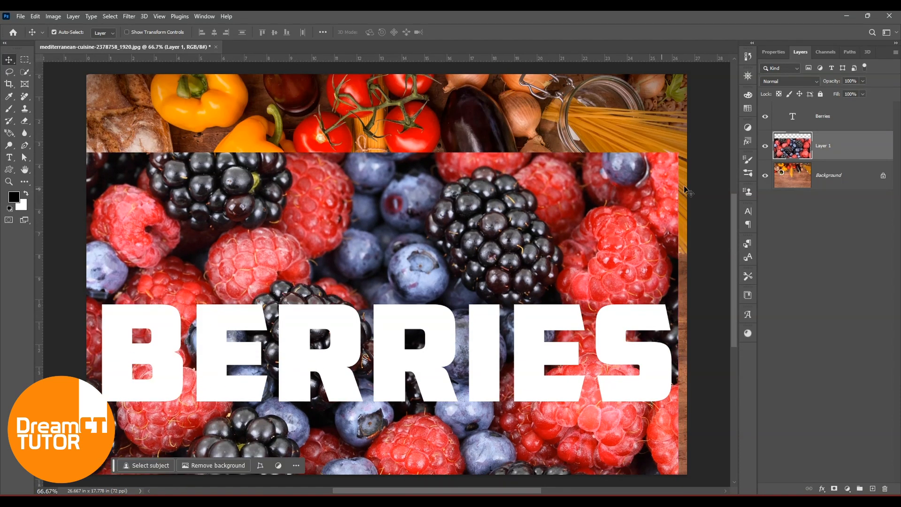
drag(836, 120, 836, 151)
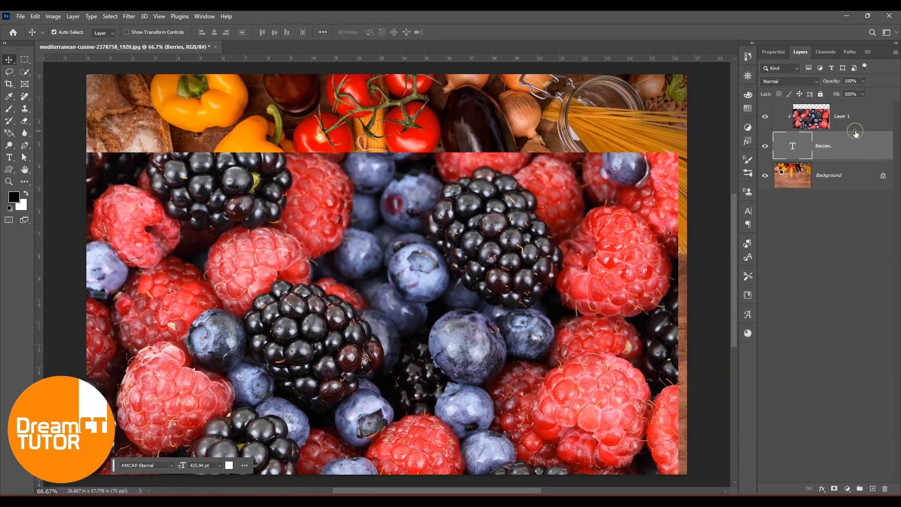
alt+click(856, 132)
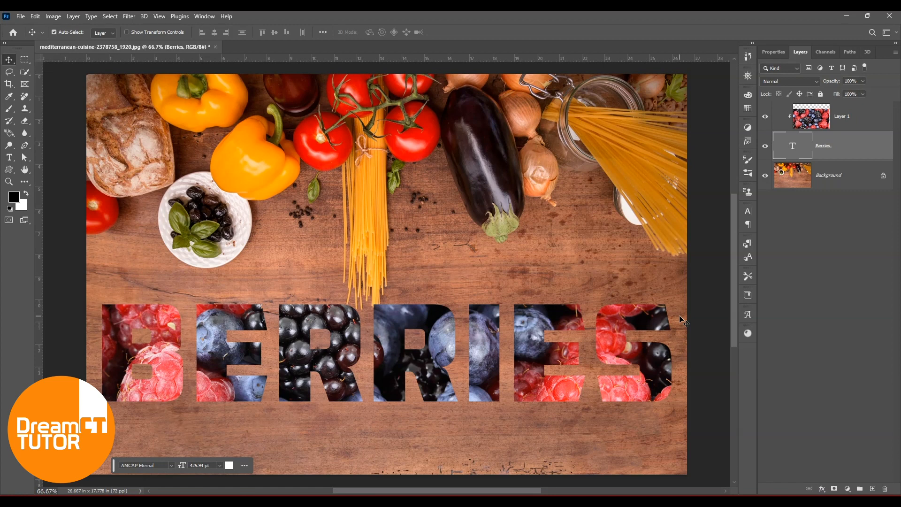
Undo the clipping and clip the berries layer to the text again with the Create Clipping Mask command.
key(ctrl+z)
click(73, 16)
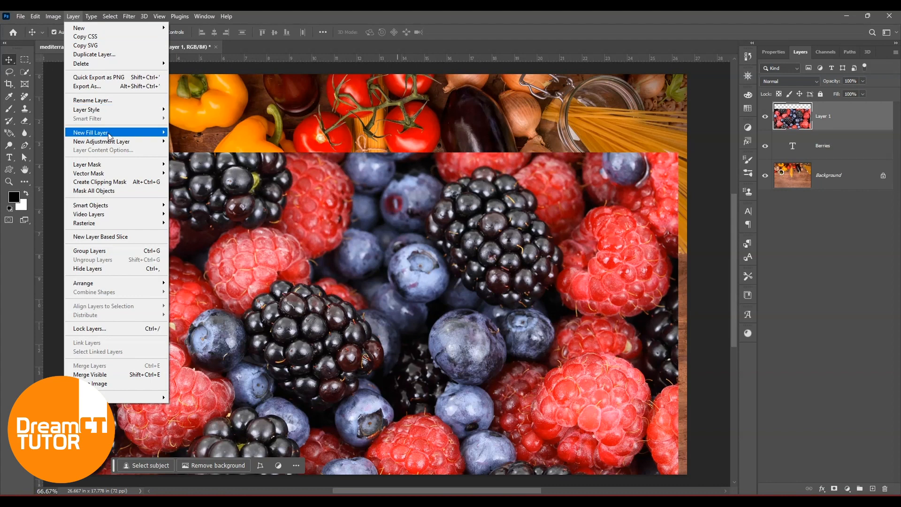
click(111, 183)
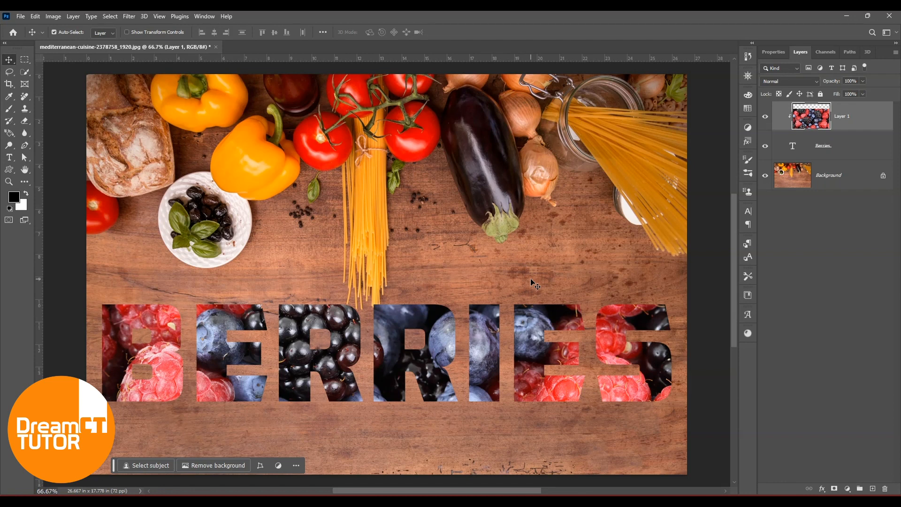
Scale down the clipped berries image and reposition it so that it still fills all the BERRIES letters.
key(ctrl+t)
drag(679, 154, 620, 231)
drag(438, 349, 464, 350)
drag(456, 269, 540, 247)
mouse_move(506, 301)
mouse_down()
mouse_move(486, 315)
mouse_move(497, 300)
mouse_up()
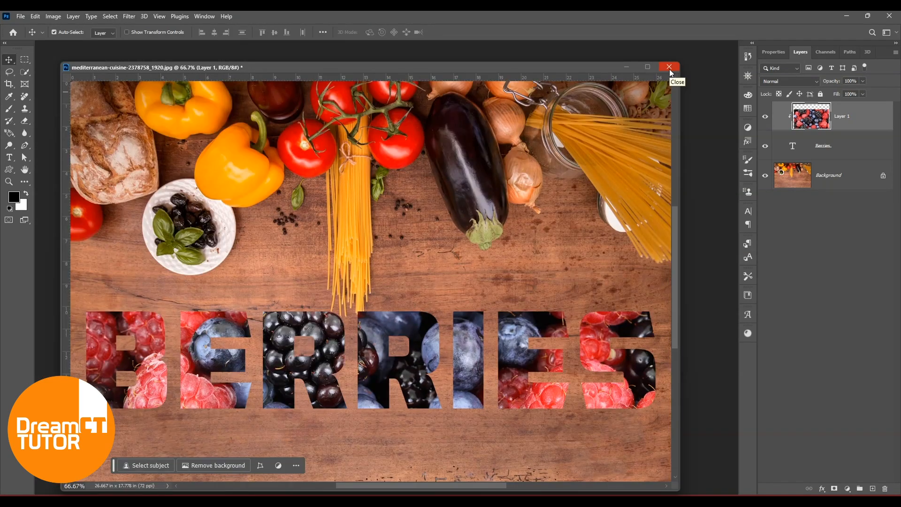
Close the mediterranean-cuisine document and open road-381227_1920.jpg from the PIX folder.
click(670, 68)
click(449, 194)
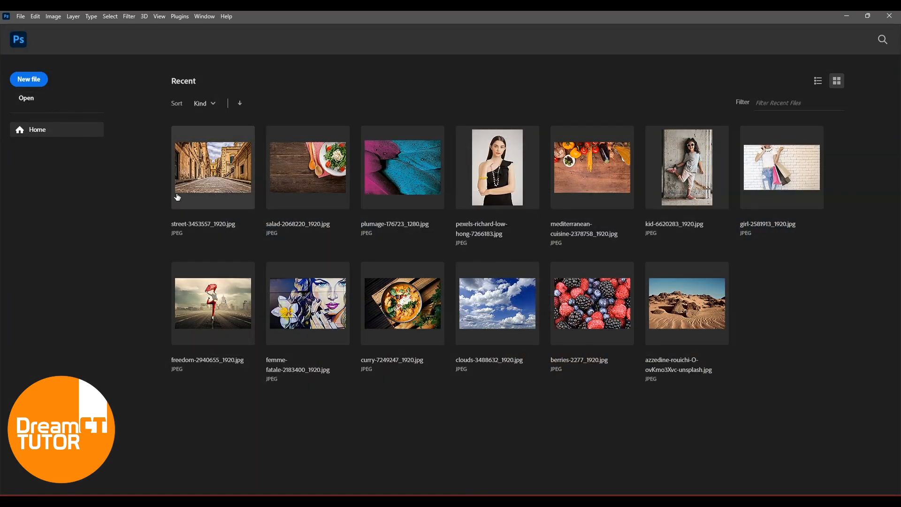
click(28, 98)
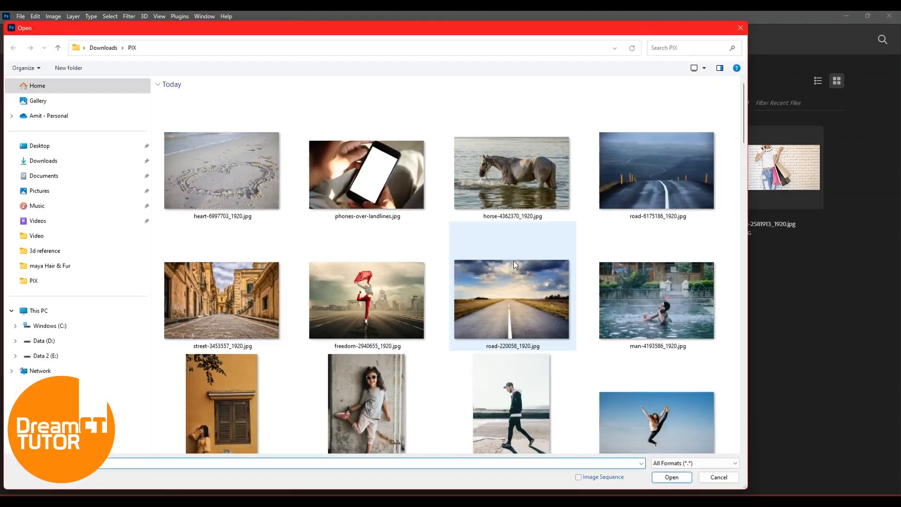
drag(744, 93, 746, 422)
double_click(249, 390)
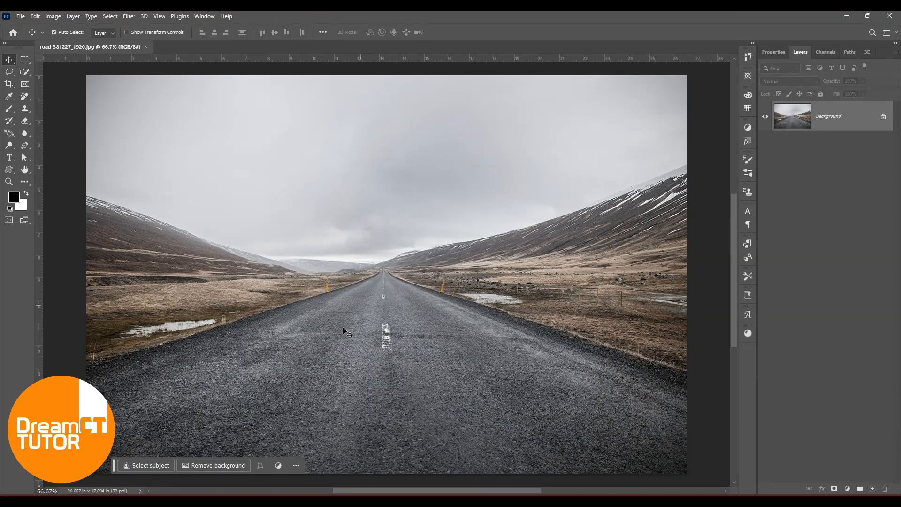
Enter the word "LADAKH" on the road's lower-left part with the Horizontal Type Mask Tool.
click(10, 158)
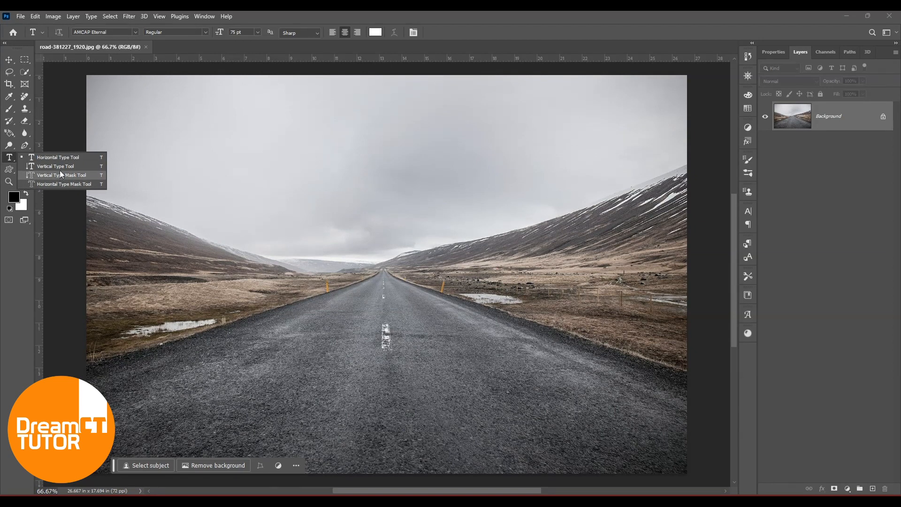
click(256, 327)
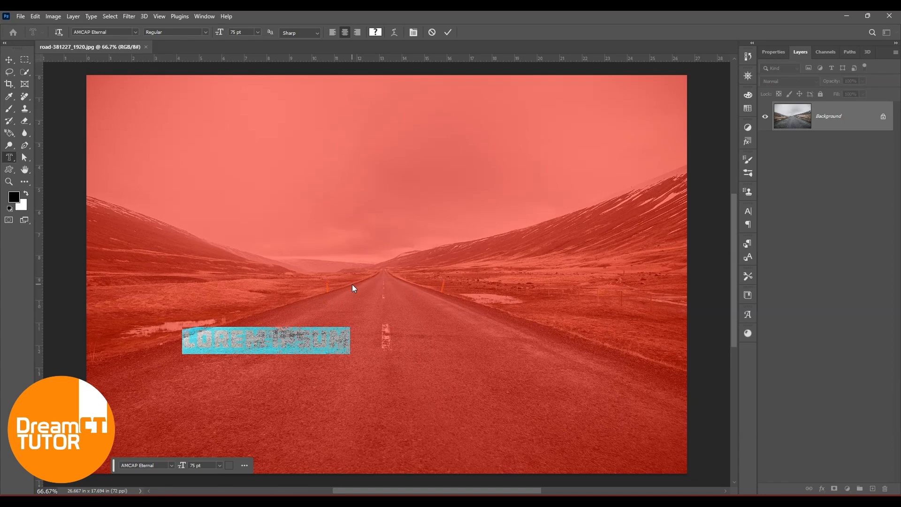
text(LADAKH)
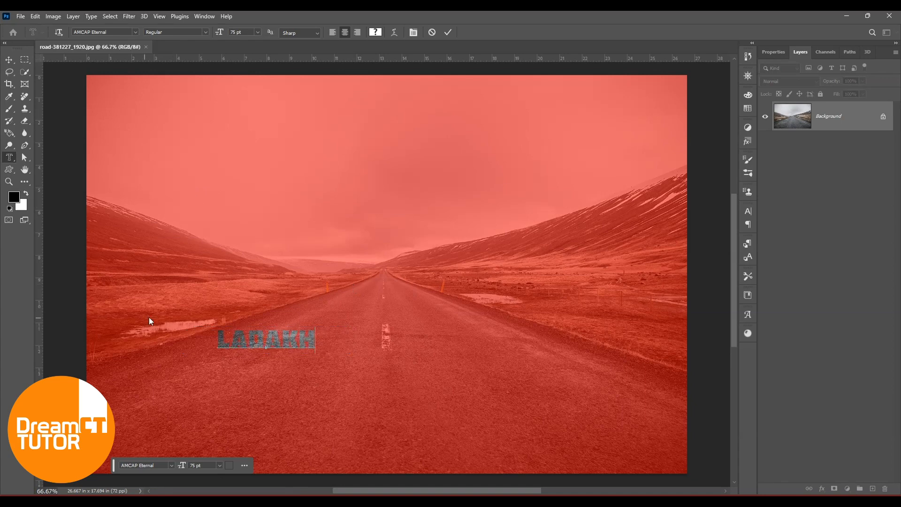
Set the LADAKH mask text size to 150 pt and turn it into a selection.
drag(313, 343, 202, 346)
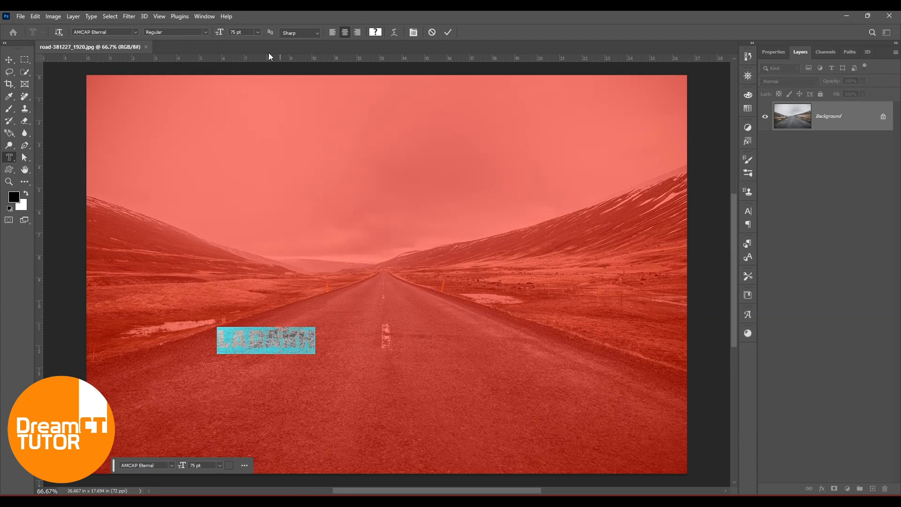
click(251, 32)
text(150)
click(261, 231)
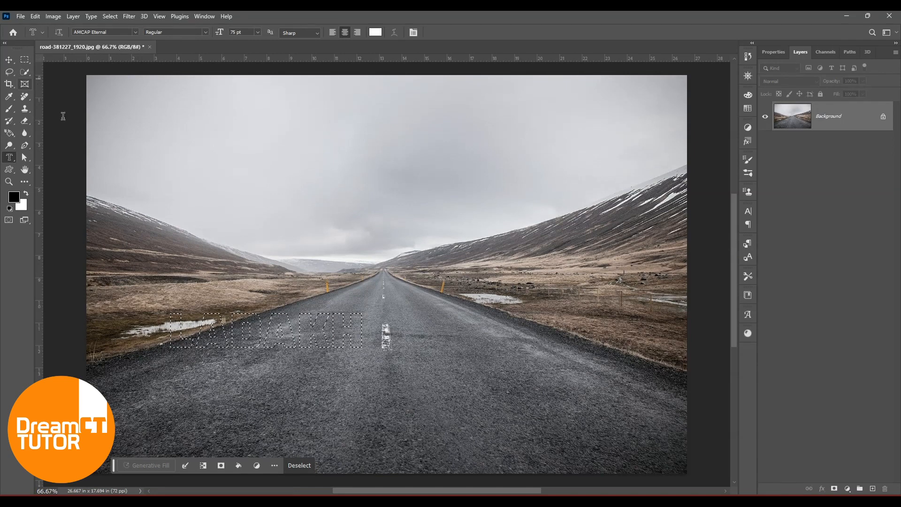
Enlarge the LADAKH selection with Transform Selection and place it across the road in the foreground.
right_click(266, 334)
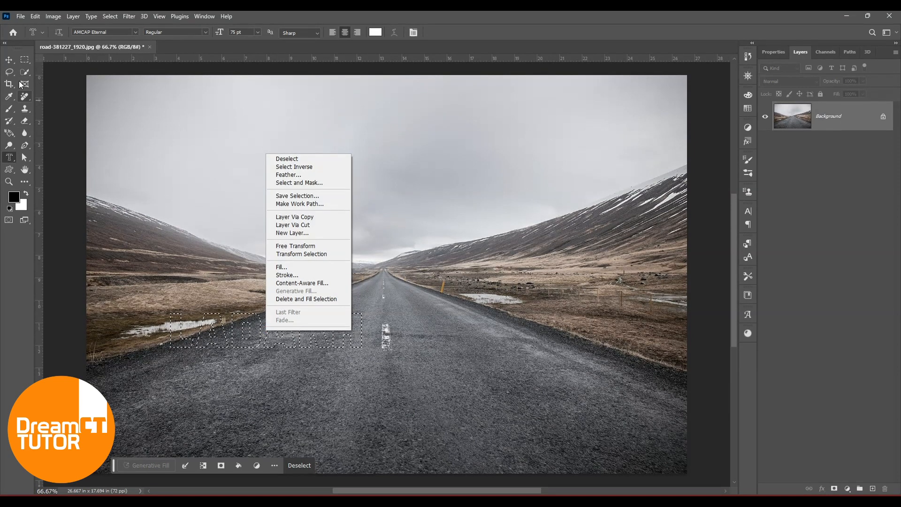
click(200, 212)
click(25, 60)
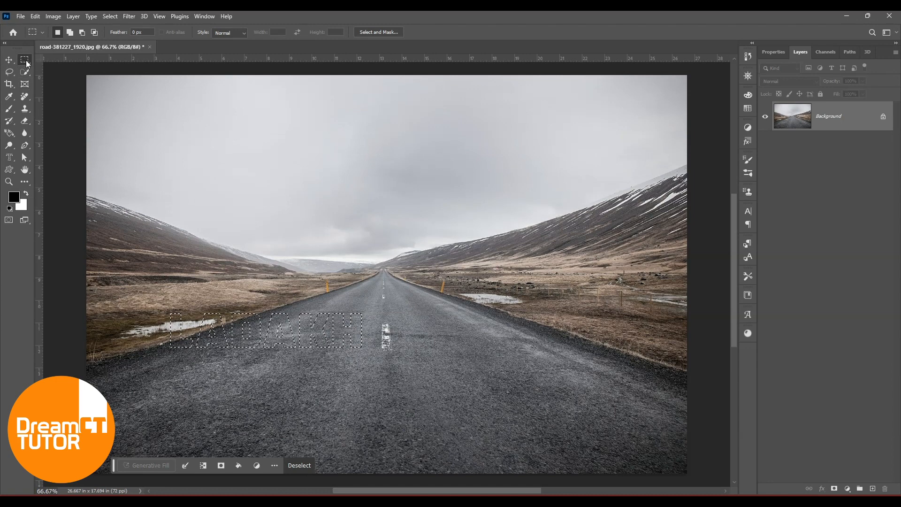
right_click(277, 331)
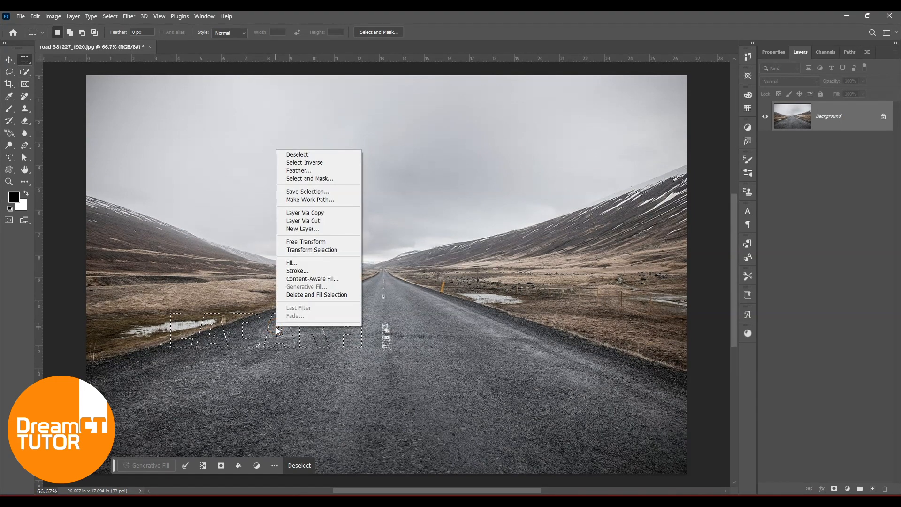
click(318, 251)
drag(358, 352, 461, 373)
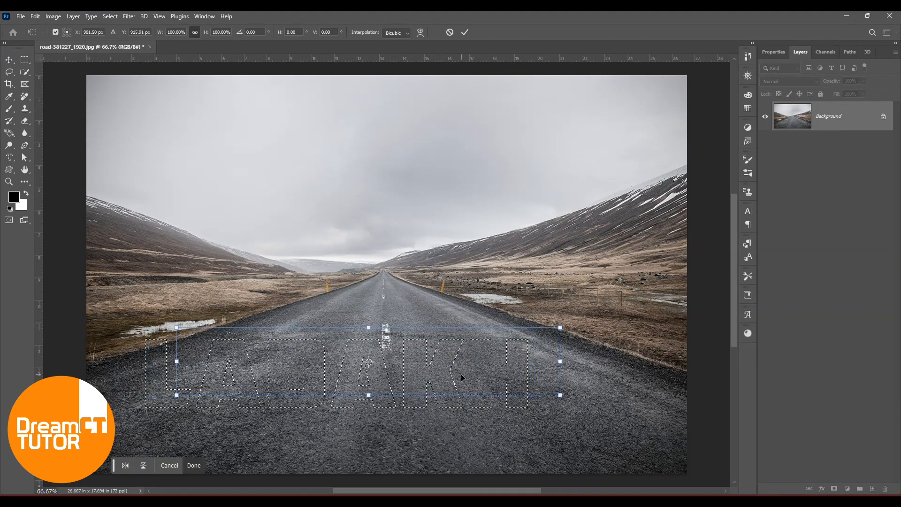
Distort the LADAKH selection to the road's perspective, narrowing its upper corners and spreading the lower ones outward and down.
right_click(468, 334)
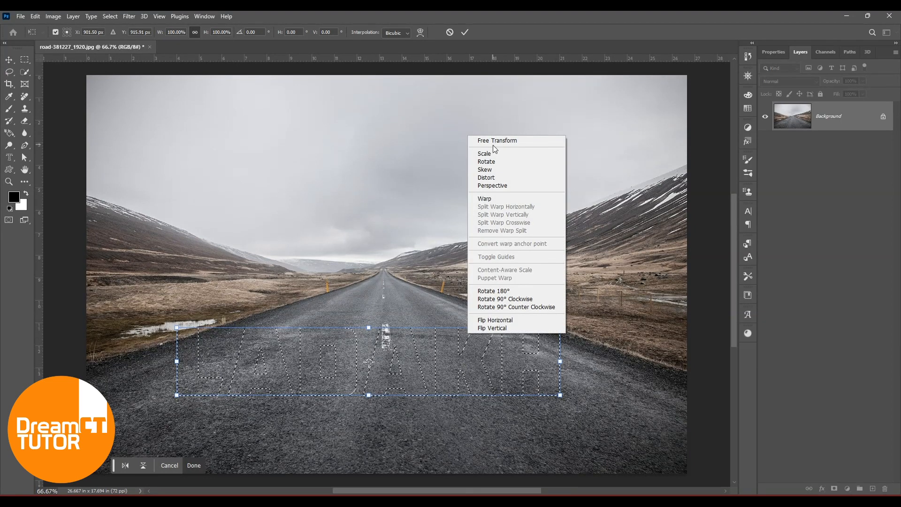
click(493, 177)
drag(560, 331, 503, 331)
drag(176, 328, 240, 331)
drag(180, 395, 120, 396)
drag(556, 397, 629, 412)
drag(121, 397, 110, 424)
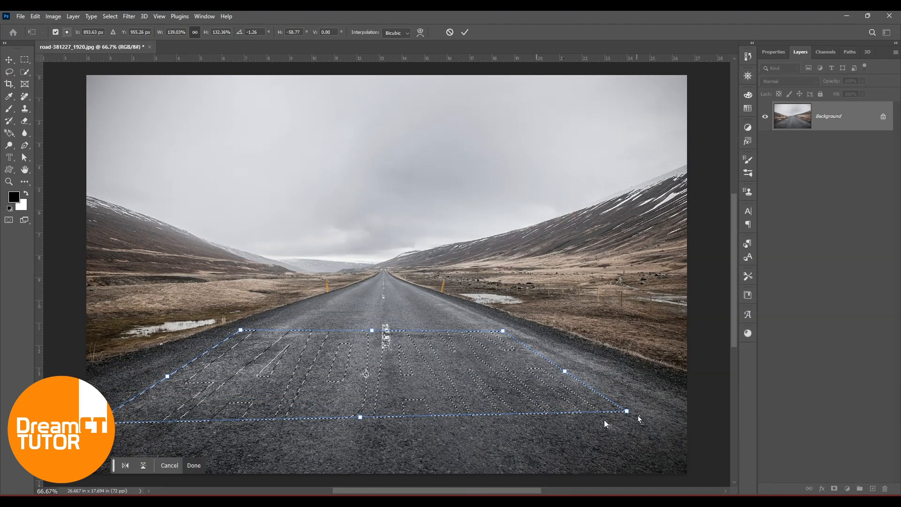
drag(627, 411, 643, 426)
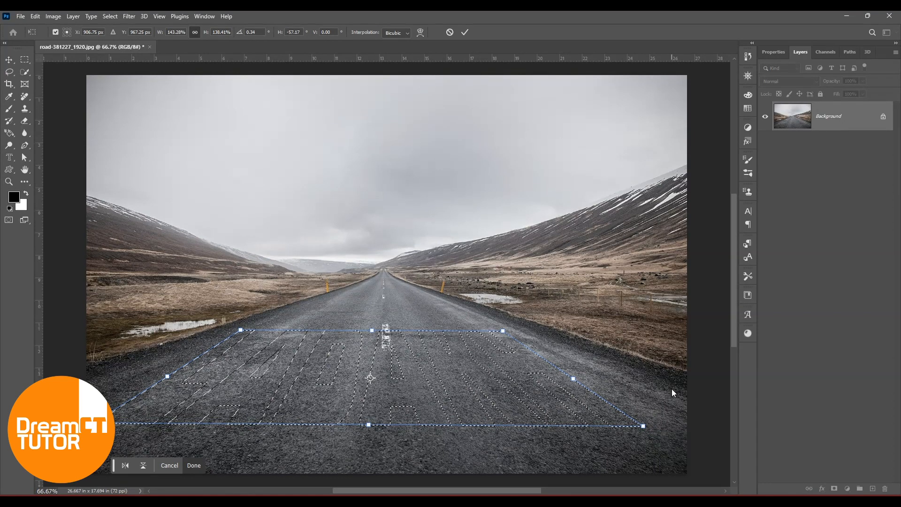
key(Return)
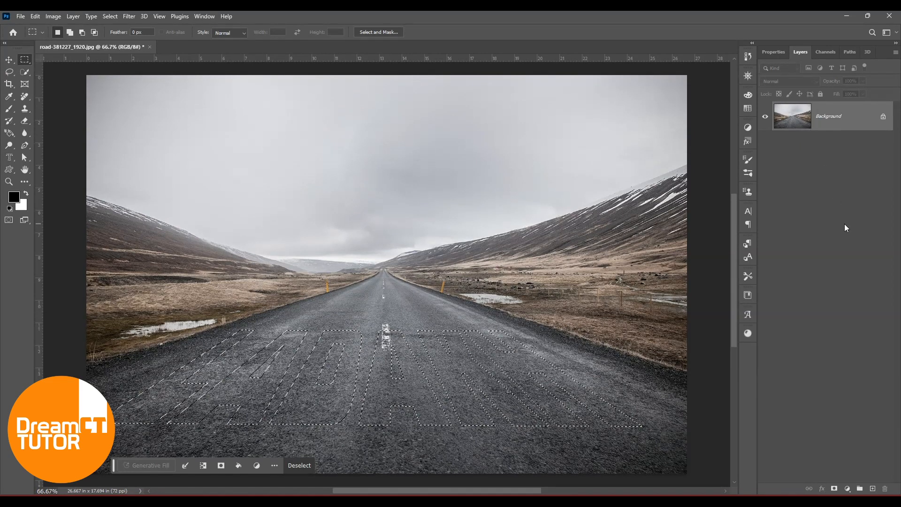
Copy the road texture inside the LADAKH selection to a new layer and hide the Background layer.
key(ctrl+j)
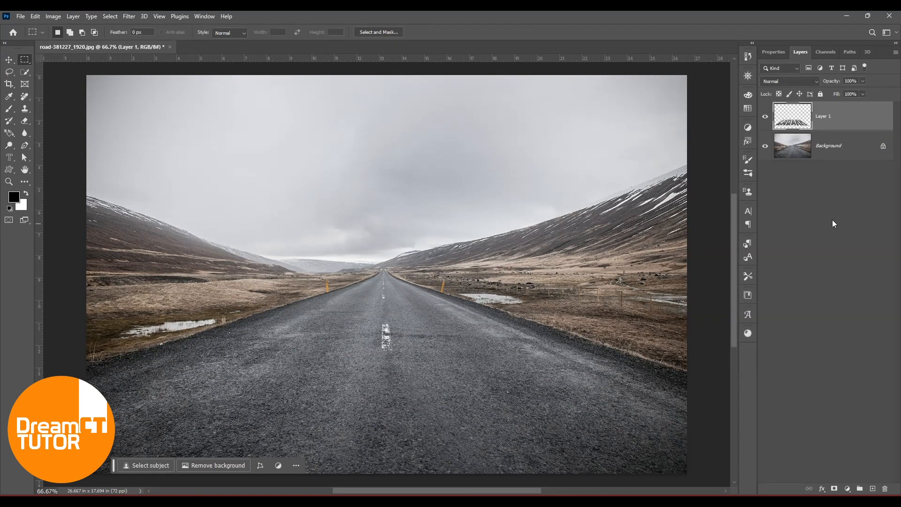
click(765, 146)
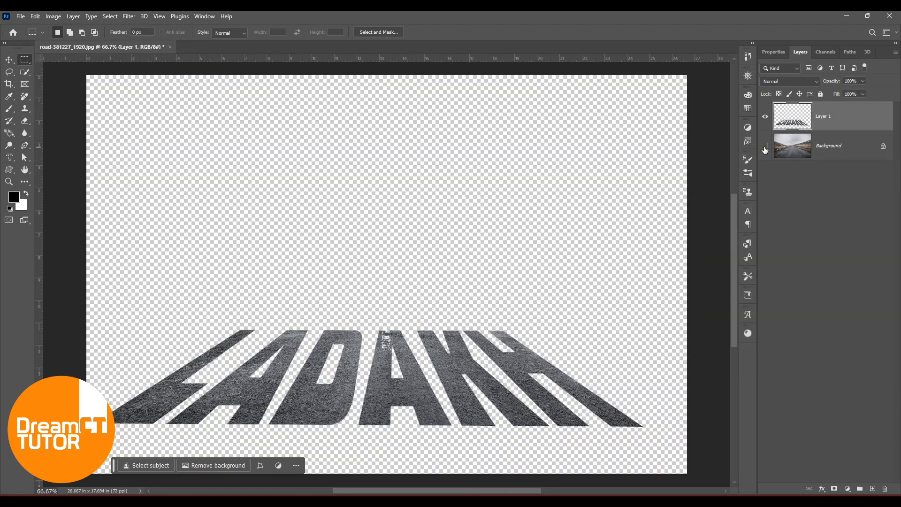
Show the Background layer again and add a black drop shadow to the LADAKH lettering on Layer 1.
click(765, 148)
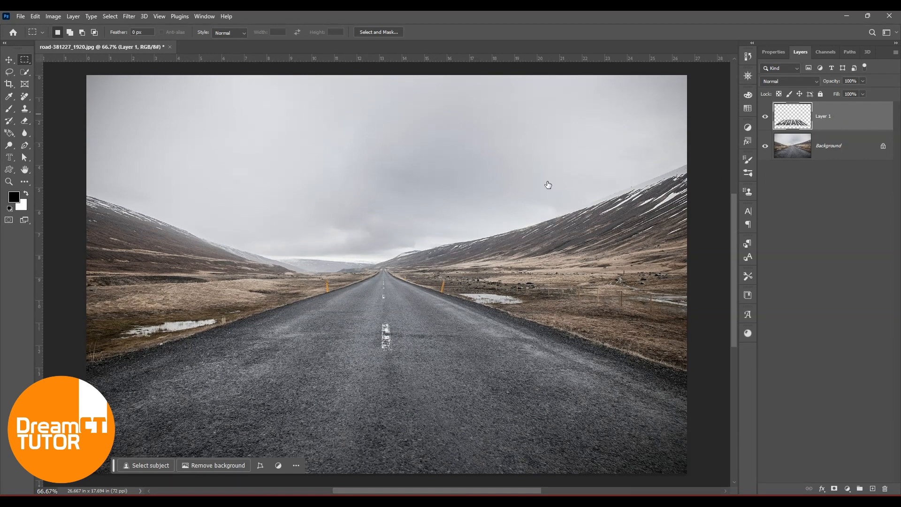
double_click(877, 117)
drag(765, 69, 707, 106)
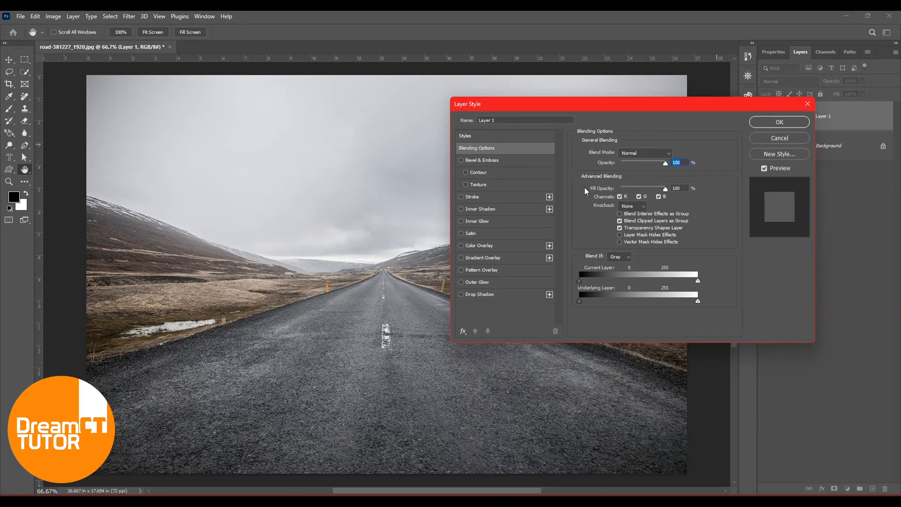
click(489, 296)
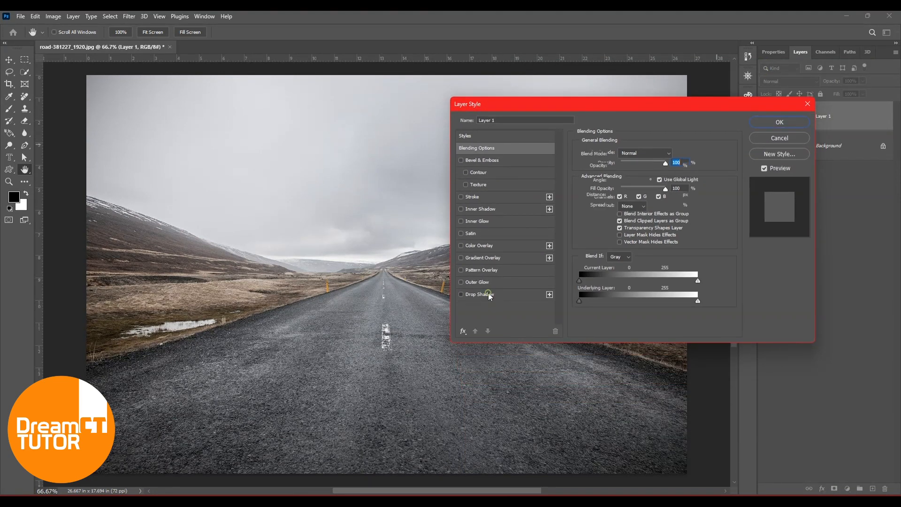
click(463, 294)
click(675, 154)
text(000000)
click(812, 193)
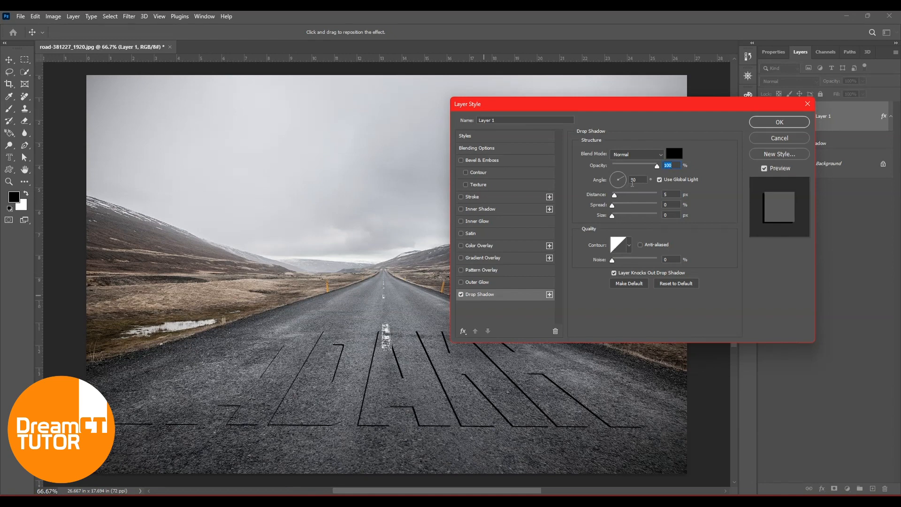
Set the drop shadow to a 14° angle, 15 px distance, 0% spread and 16 px size.
click(627, 183)
mouse_move(626, 186)
mouse_down()
mouse_move(626, 178)
mouse_move(621, 197)
mouse_up()
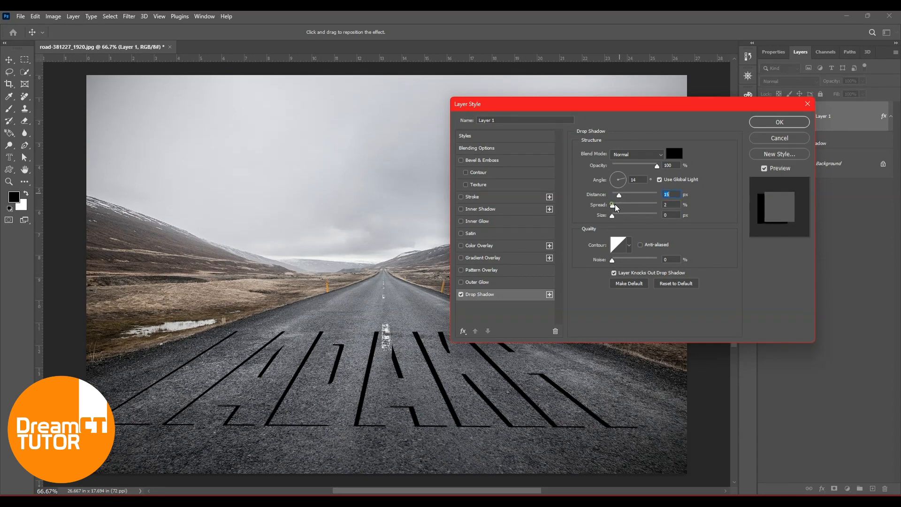
click(613, 205)
drag(612, 216, 620, 218)
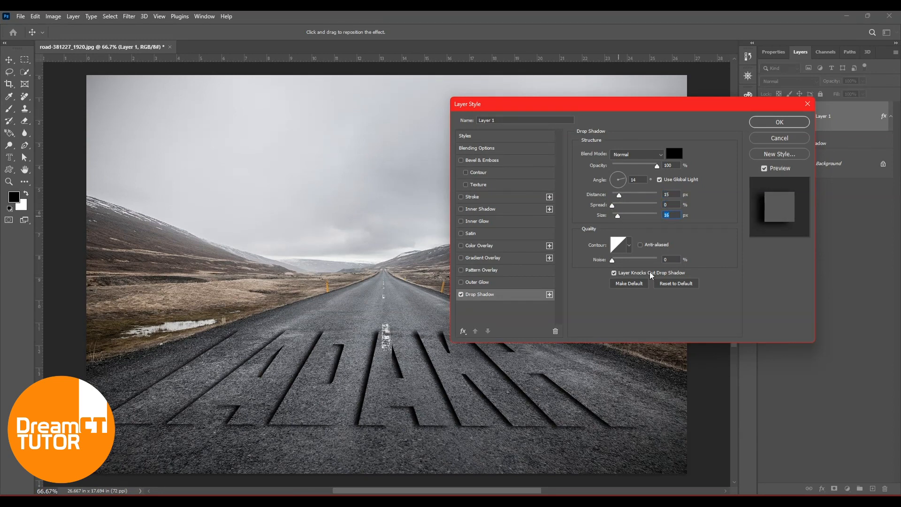
Add noise to the LADAKH drop shadow, fine-tune its distance and apply the layer style.
drag(612, 260, 633, 268)
drag(633, 262, 647, 264)
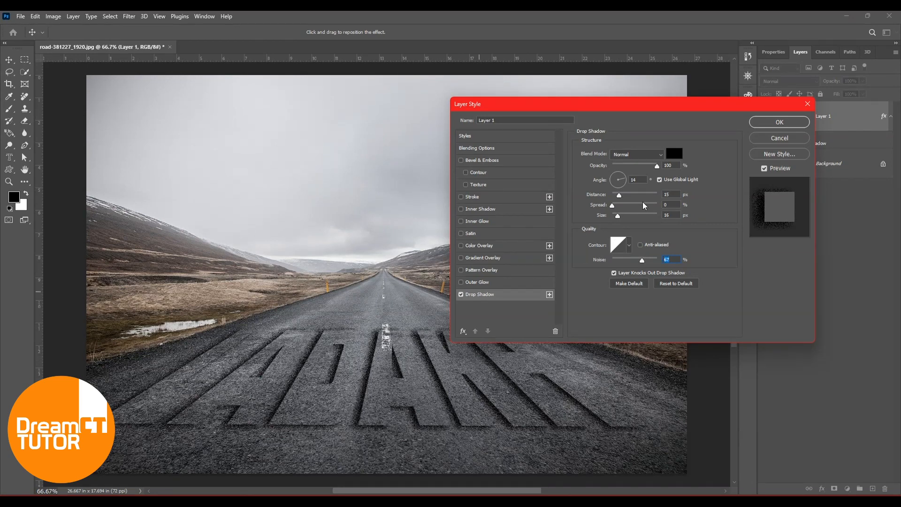
mouse_move(619, 194)
mouse_down()
mouse_move(629, 197)
mouse_move(619, 200)
mouse_up()
drag(643, 260, 625, 268)
click(769, 122)
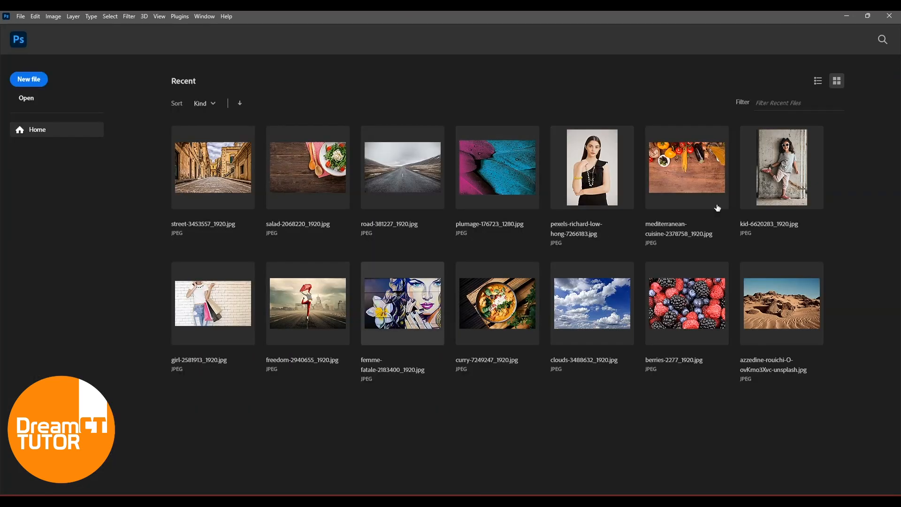
Open kid-6620283_1920.jpg and make a feathered rectangular selection around the girl.
click(782, 168)
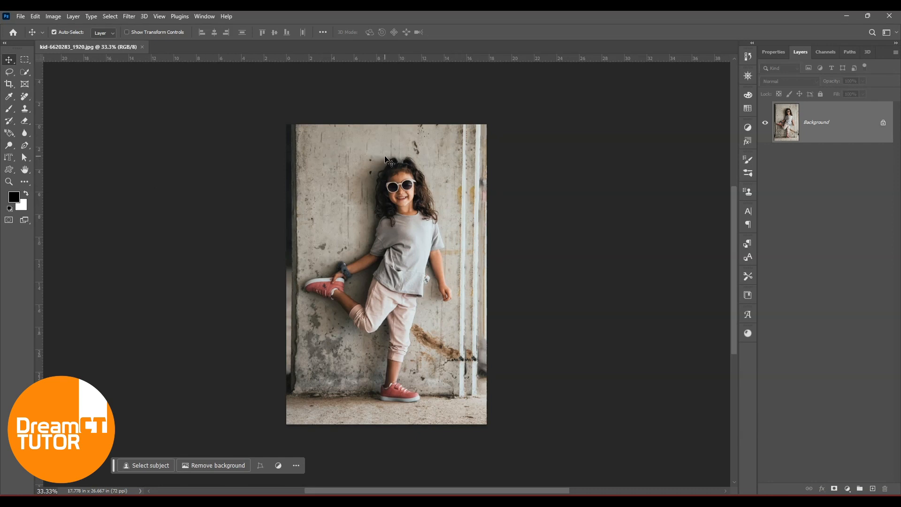
click(24, 59)
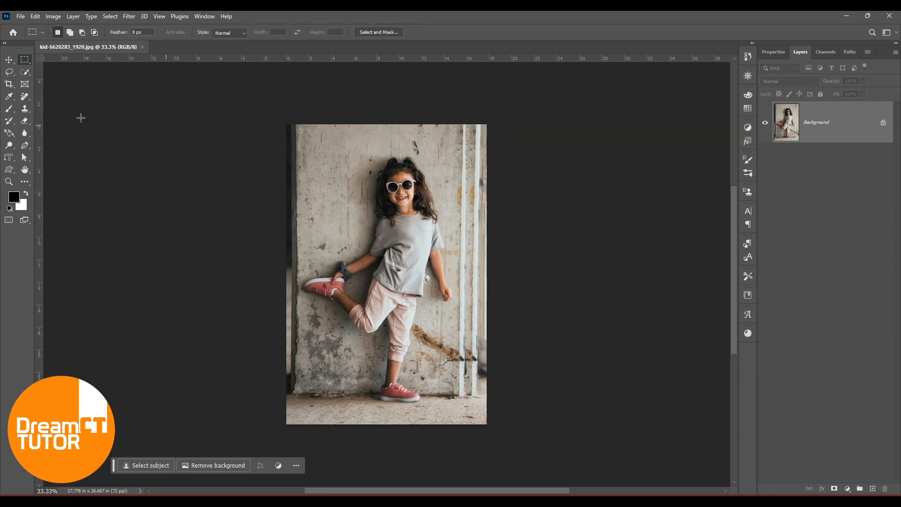
drag(308, 141, 453, 400)
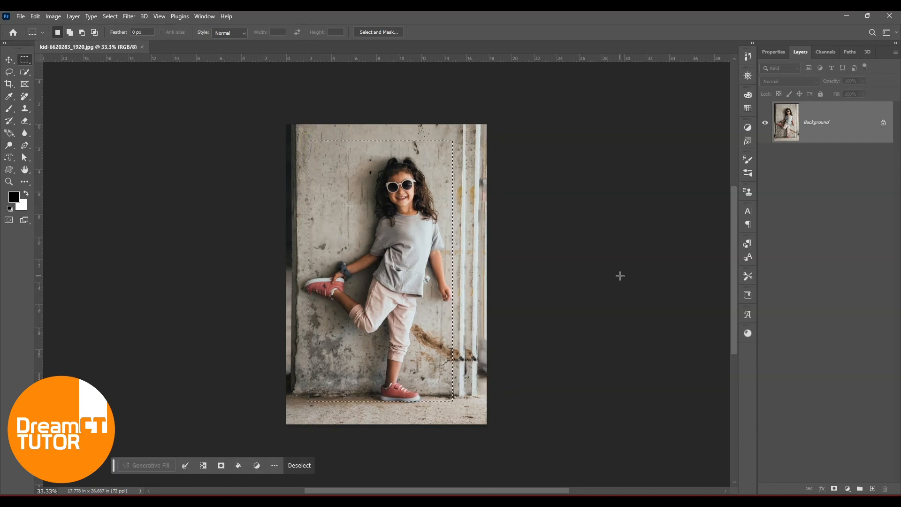
key(shift+F6)
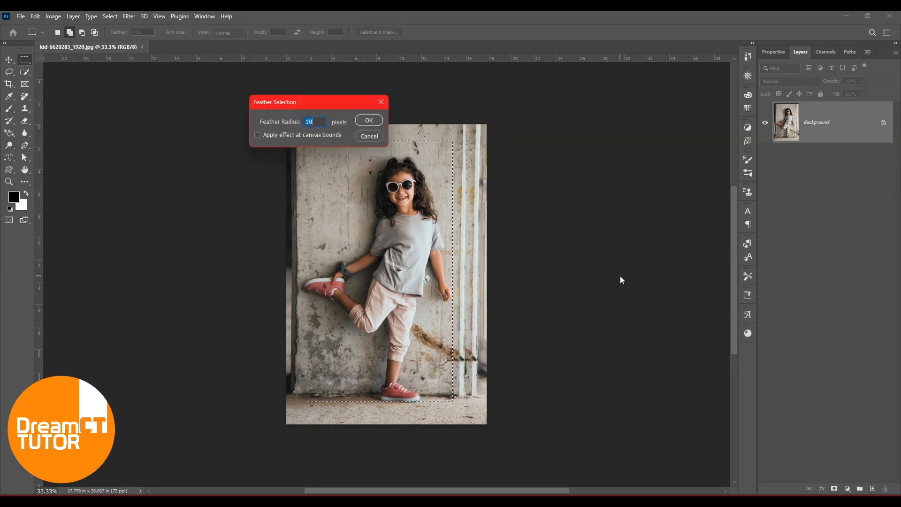
key(Return)
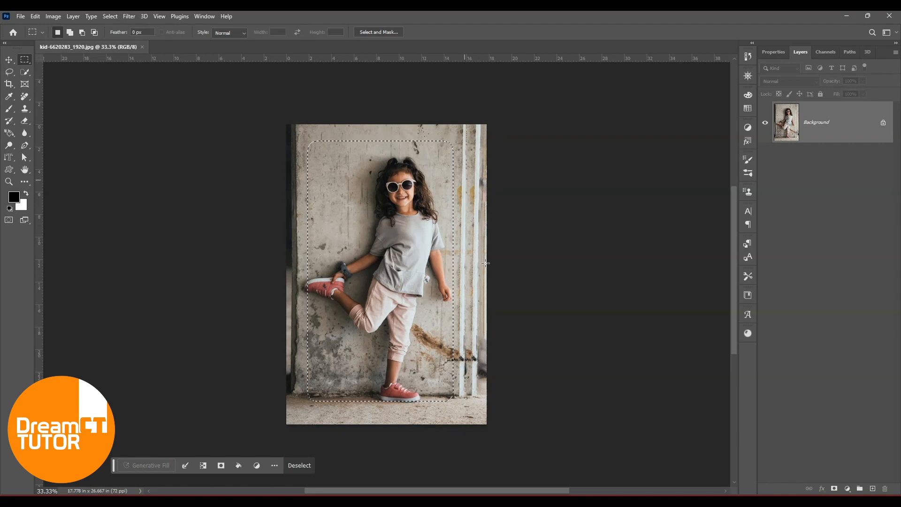
Switch the feathered selection to Quick Mask mode for editing.
click(128, 16)
mouse_move(160, 18)
mouse_move(115, 17)
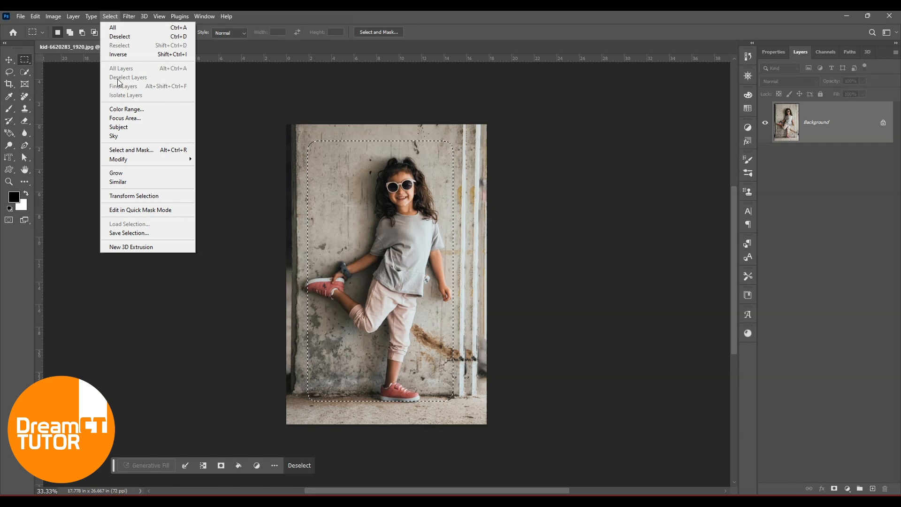
click(136, 211)
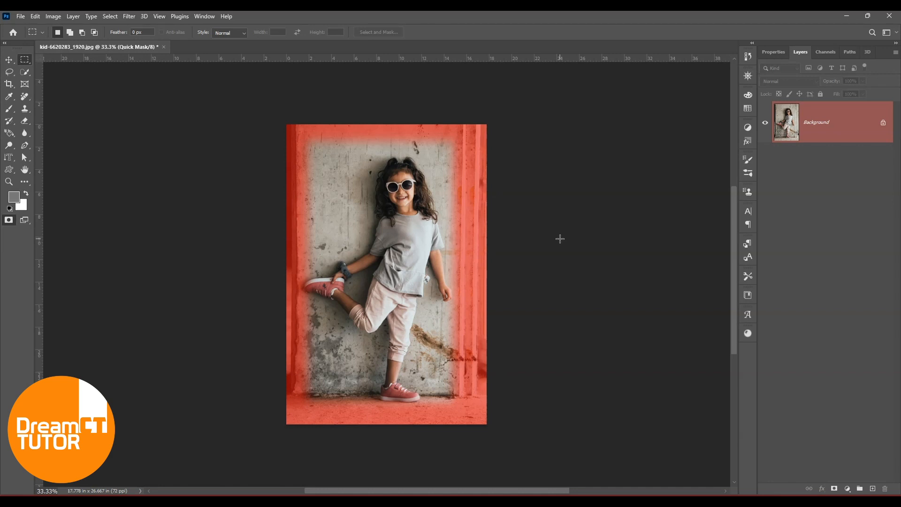
Try the Color Halftone filter with a small maximum radius on the quick mask and undo it.
click(129, 16)
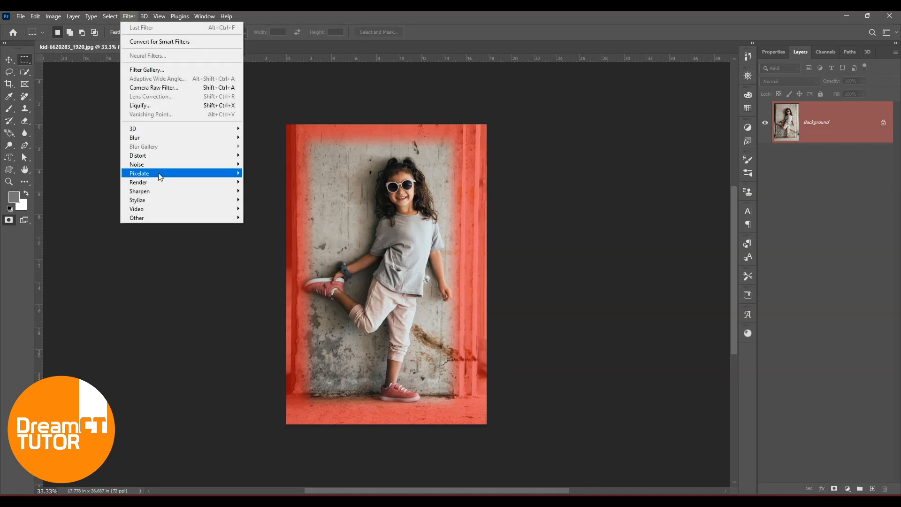
mouse_move(156, 176)
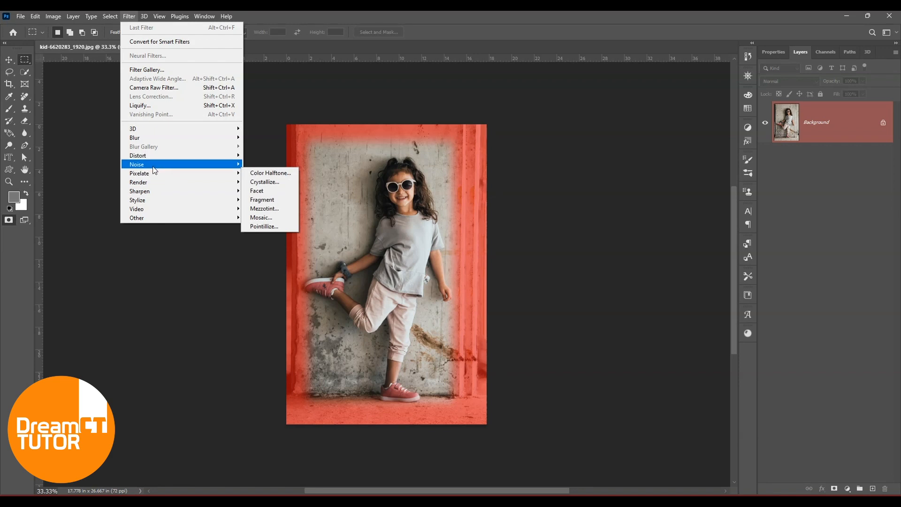
click(272, 173)
drag(430, 154, 644, 139)
double_click(591, 157)
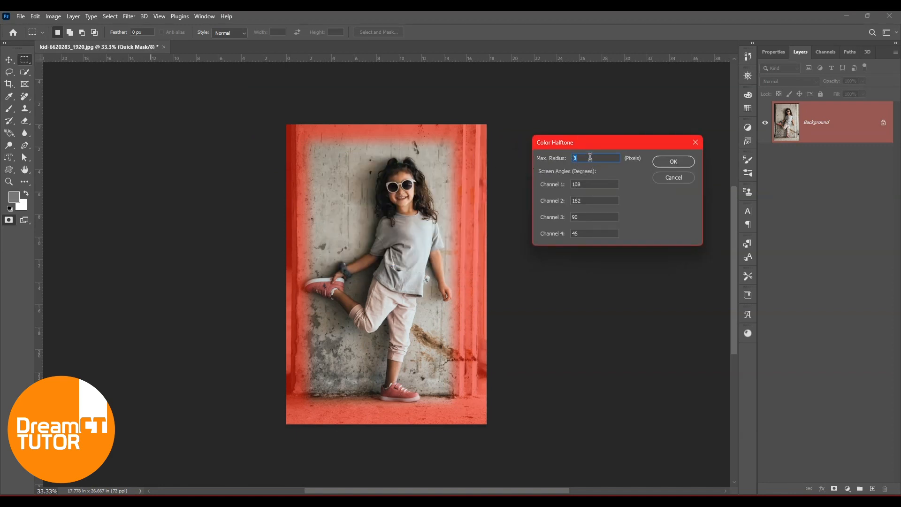
click(672, 162)
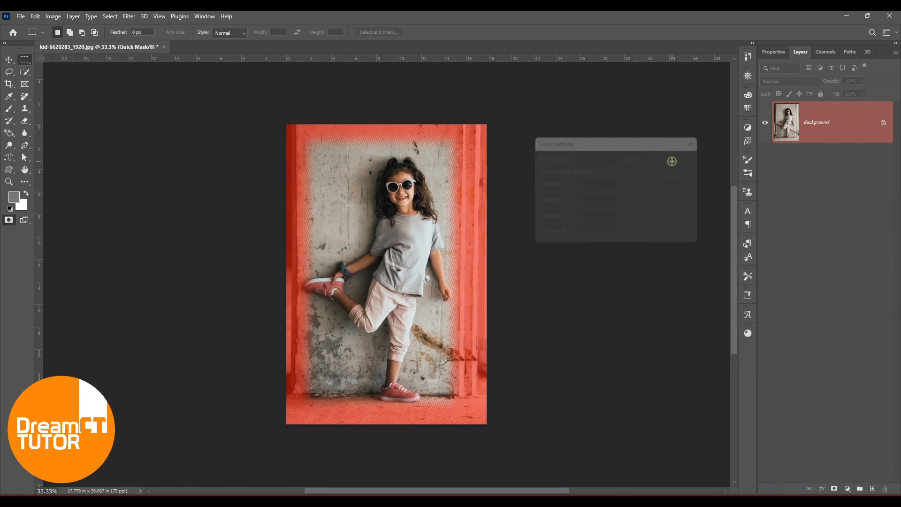
key(ctrl+z)
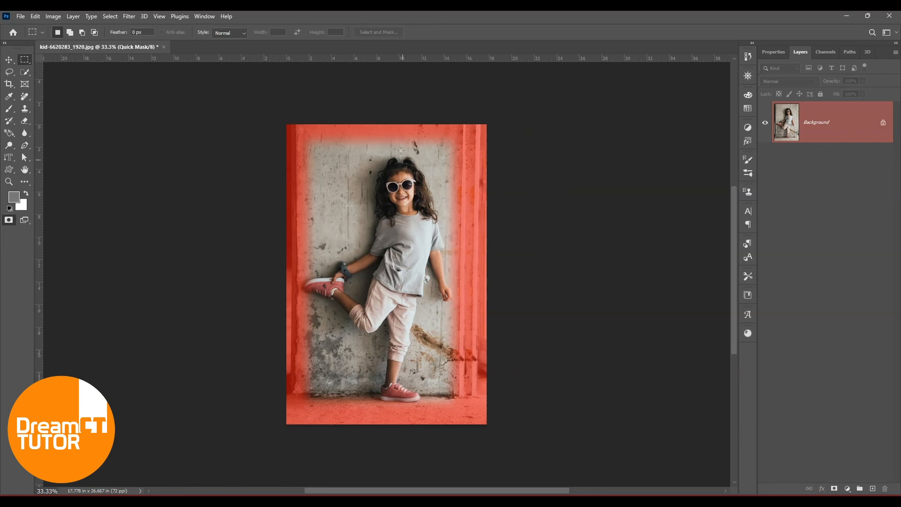
Apply the Color Halftone filter to the quick mask with a larger maximum radius, keeping the default screen angles.
click(94, 16)
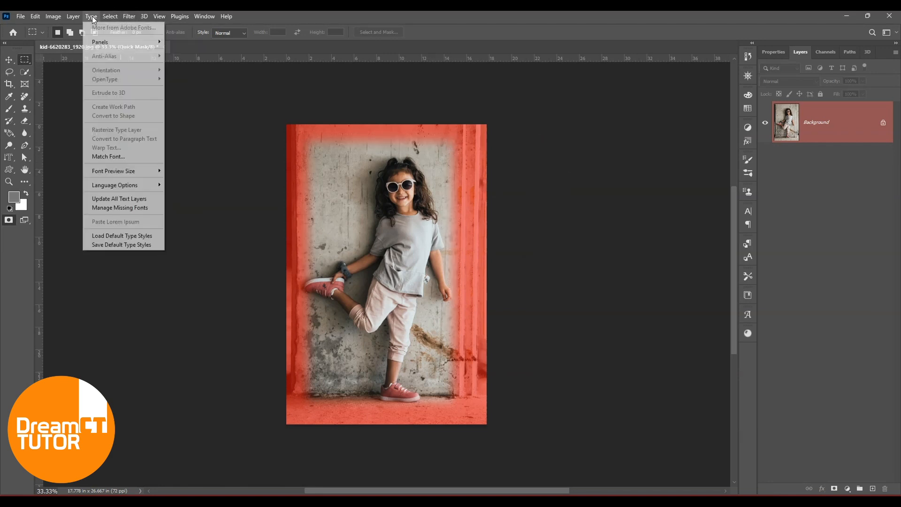
mouse_move(127, 15)
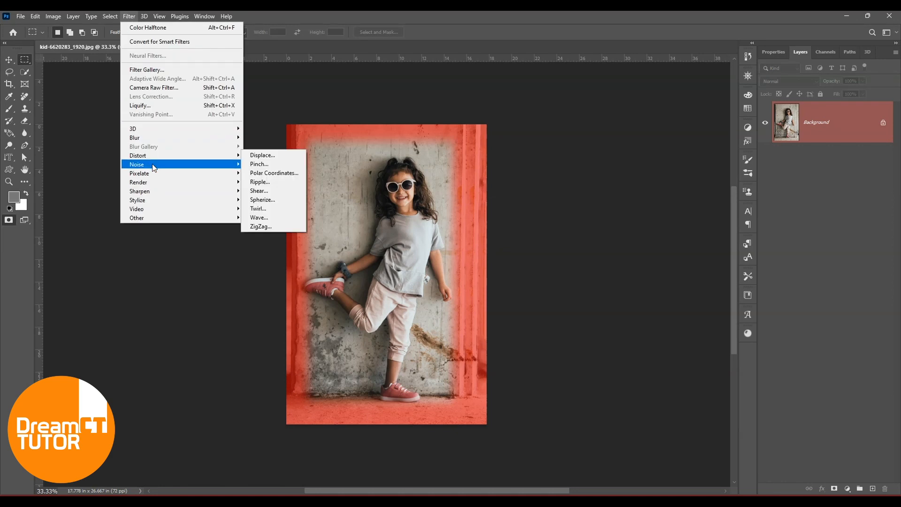
mouse_move(156, 173)
click(261, 174)
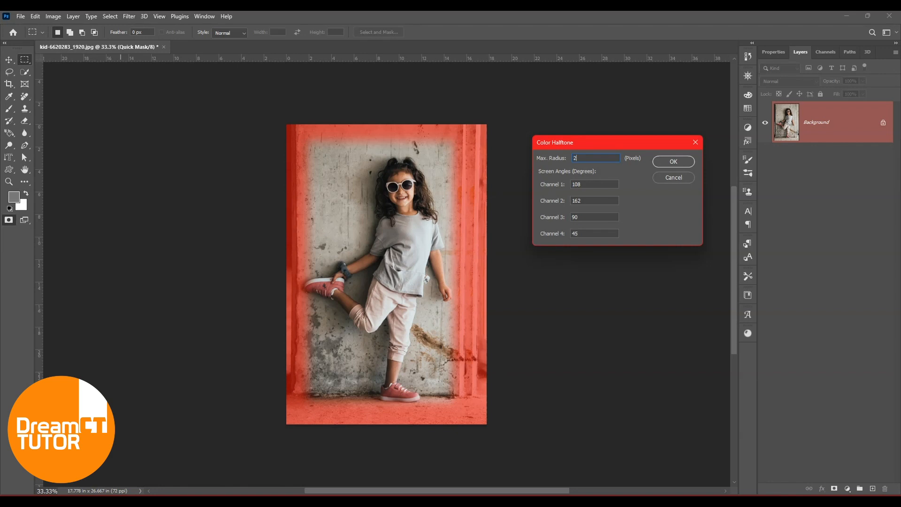
click(678, 166)
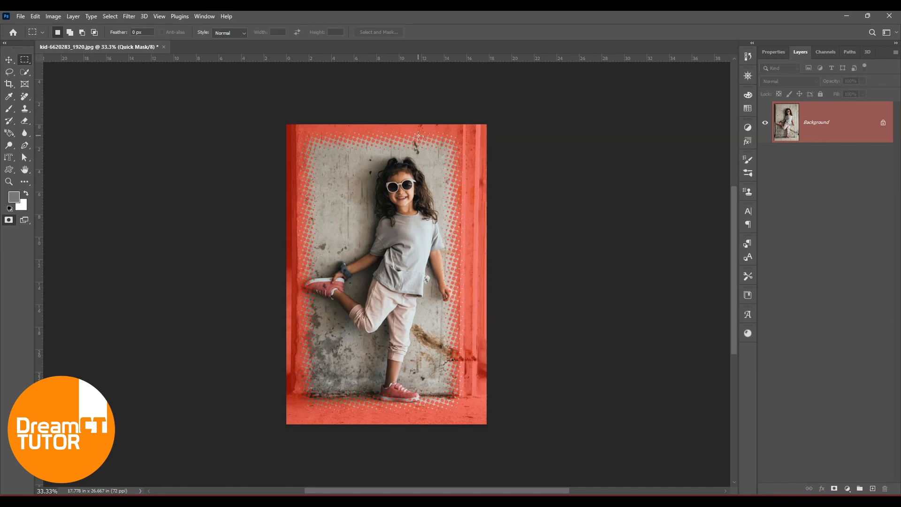
Exit Quick Mask mode and invert the resulting halftone selection on a new layer above the Background.
click(104, 18)
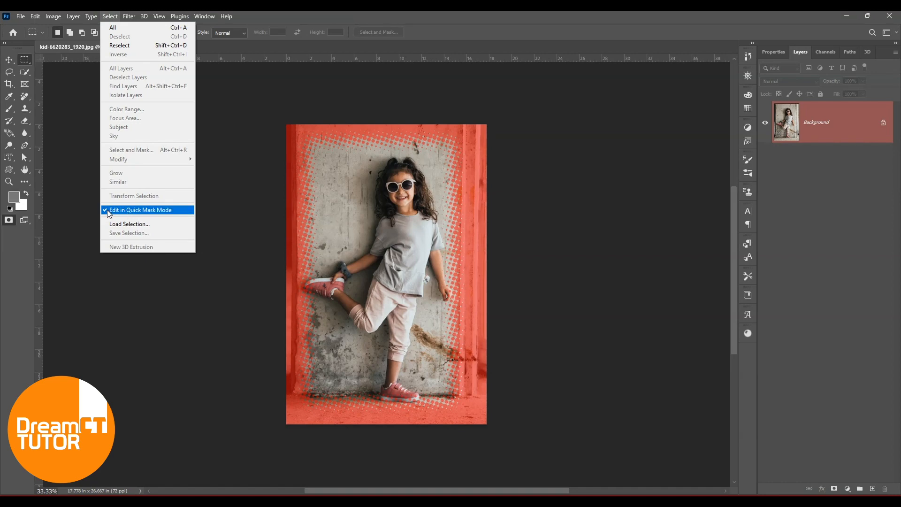
click(144, 211)
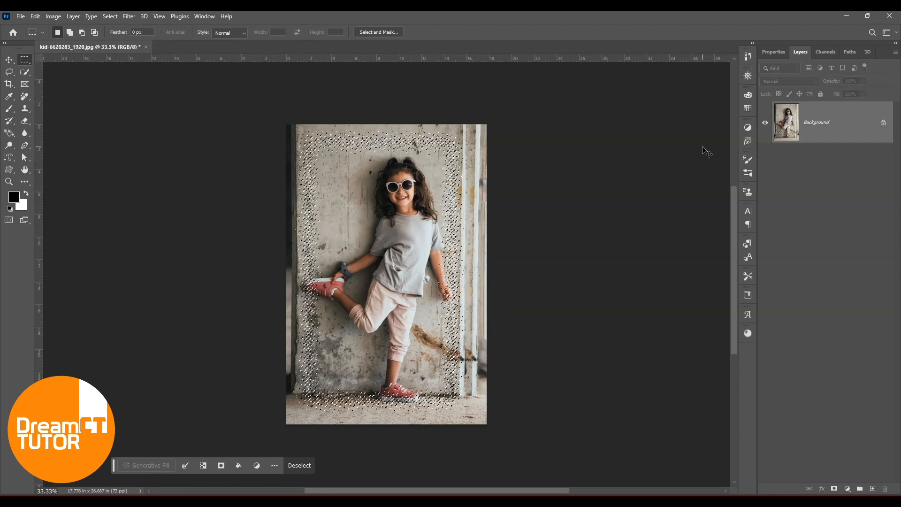
key(ctrl+shift+i)
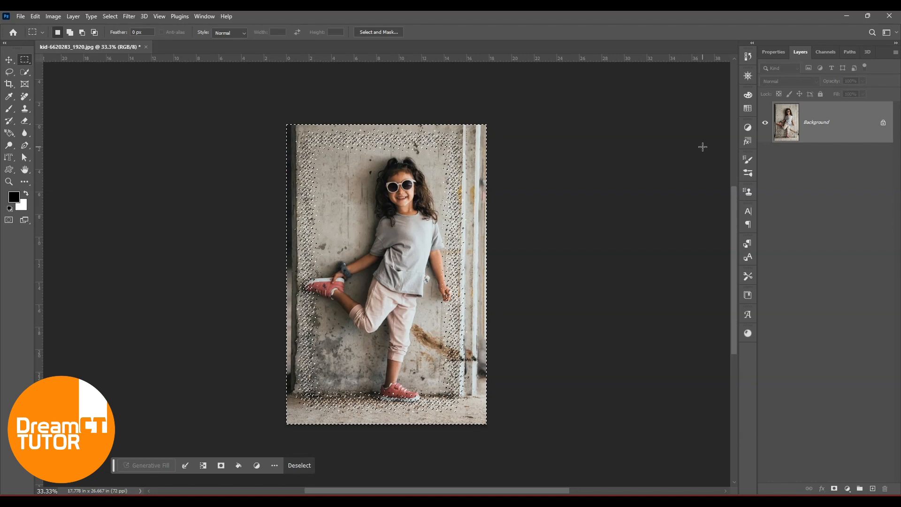
click(874, 487)
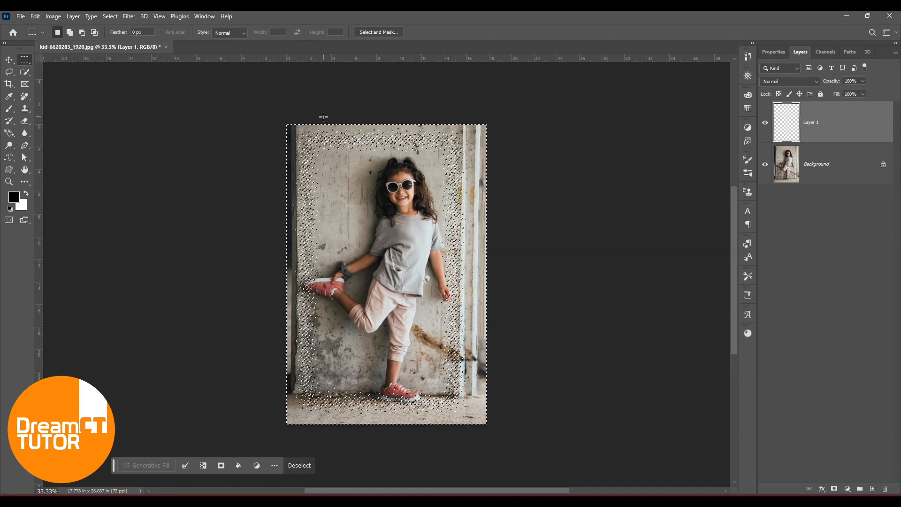
Try filling the inverted border selection with black on Layer 1, and undo the fill.
key(alt+BackSpace)
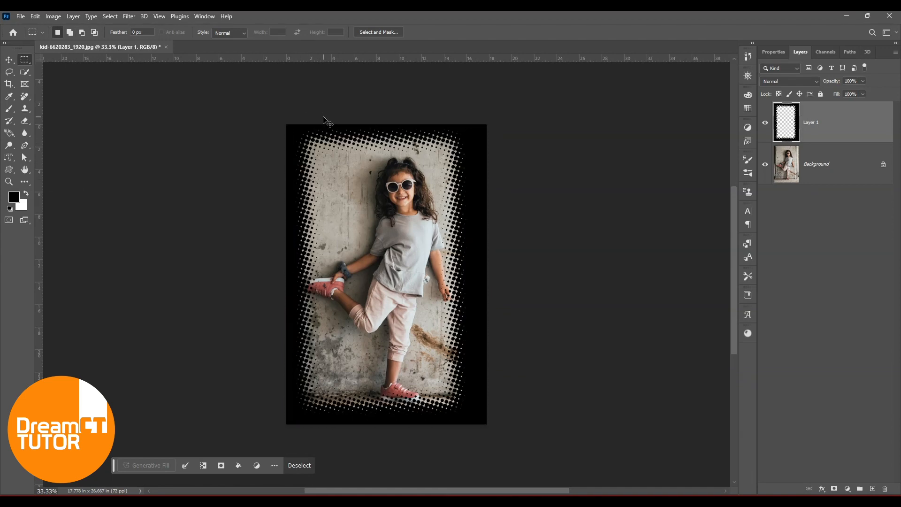
key(ctrl+d)
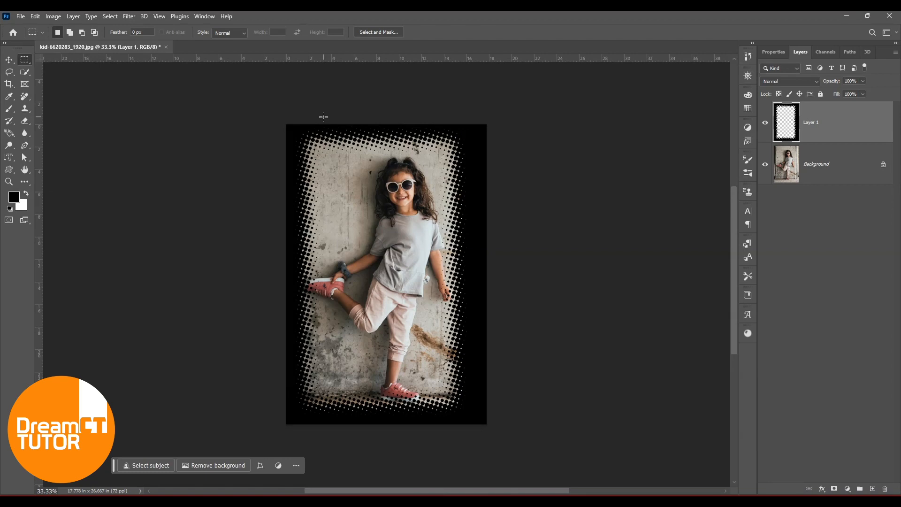
key(ctrl+z)
key(ctrl+z)
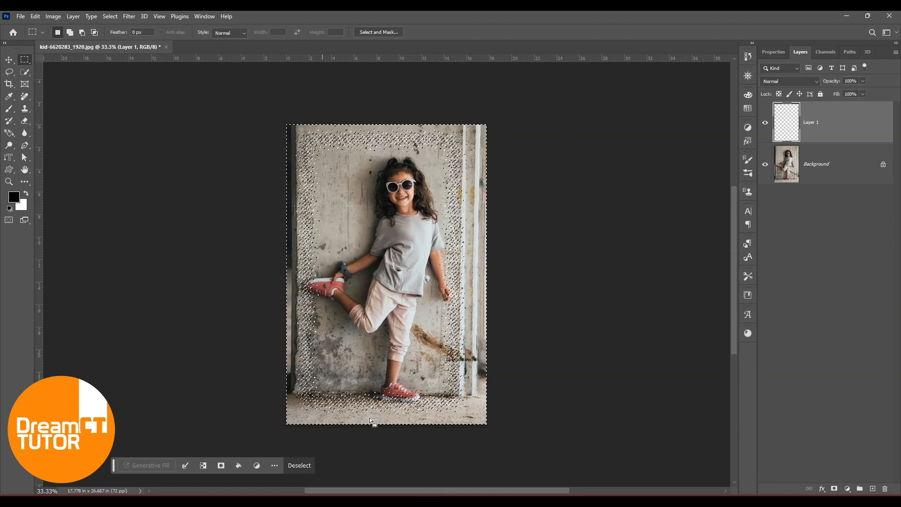
Fill the border selection on Layer 1 with dark purple #530747 and deselect.
click(14, 196)
drag(734, 311, 738, 216)
click(704, 267)
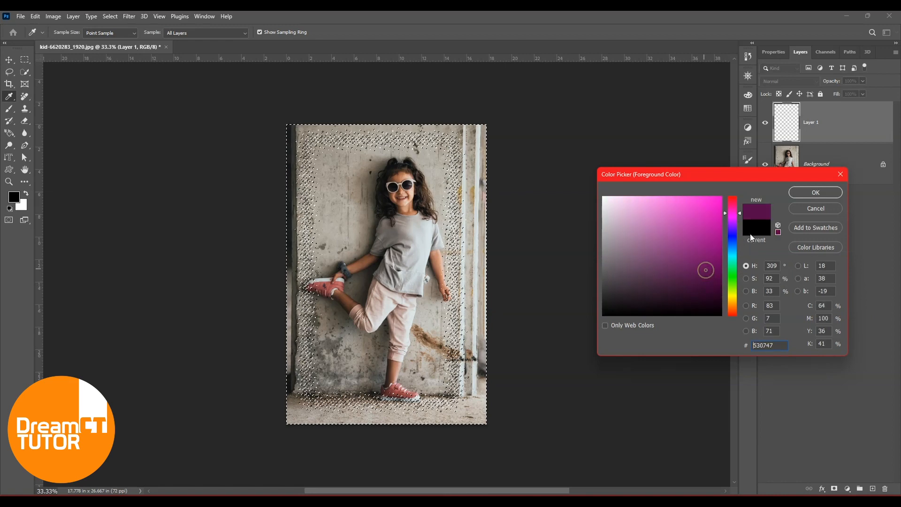
click(801, 193)
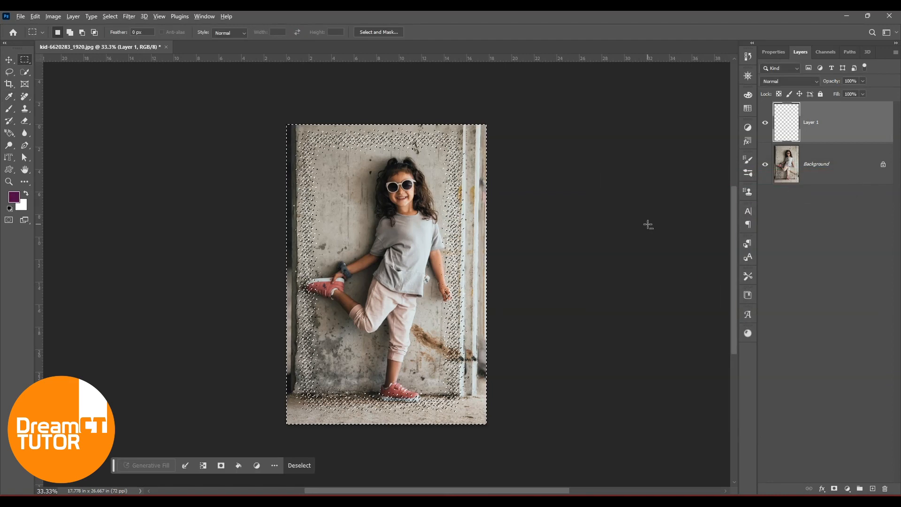
key(alt+BackSpace)
key(ctrl+d)
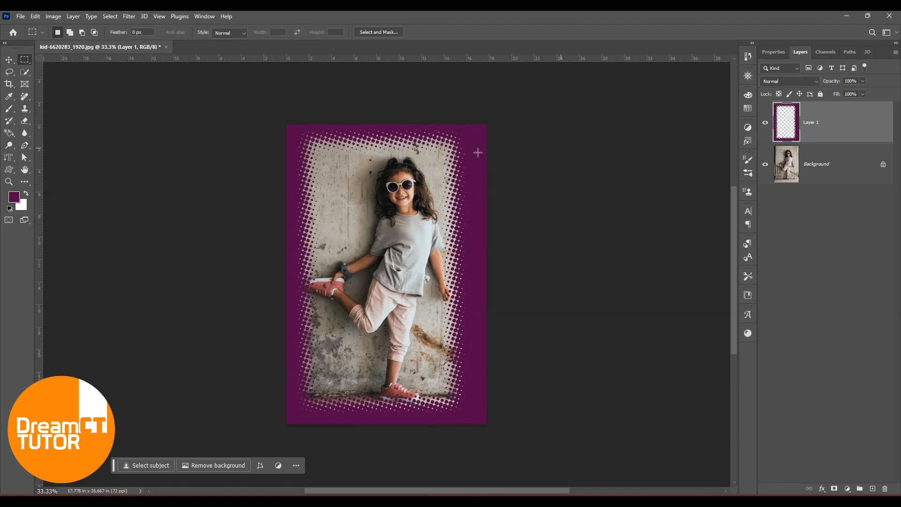